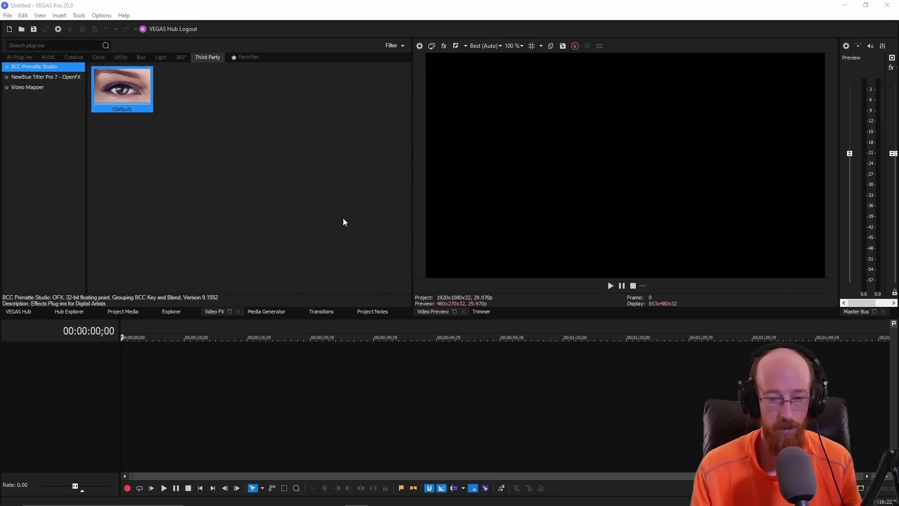
# - Create a new default project and add the screen recording, matching the project to its 60p settings
pyautogui.click(8, 16)
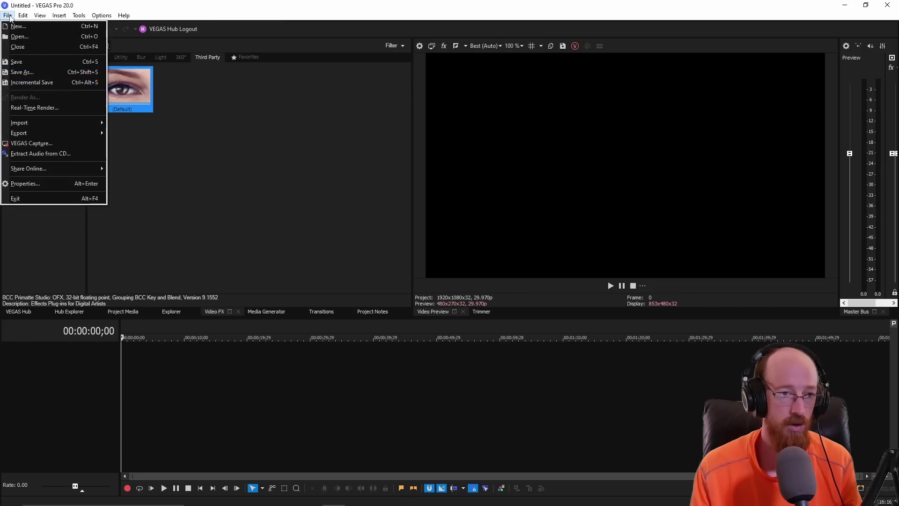
pyautogui.click(15, 26)
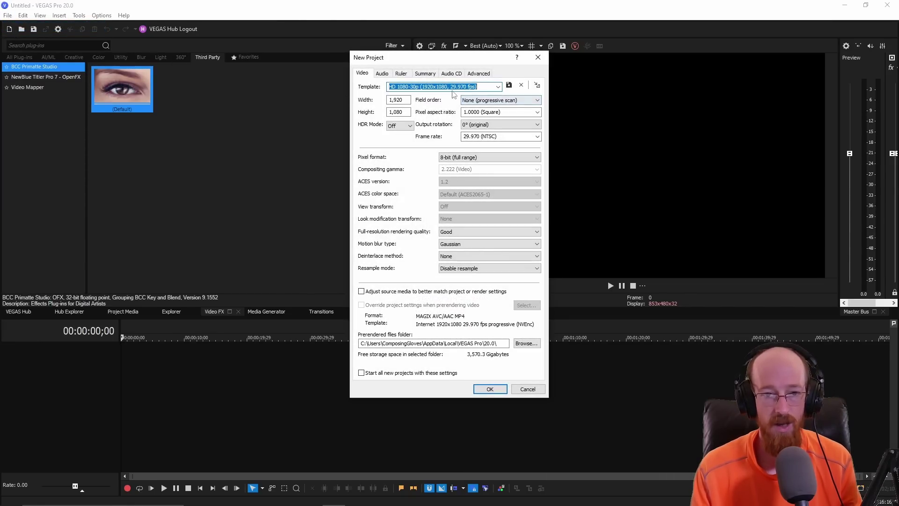
pyautogui.click(490, 390)
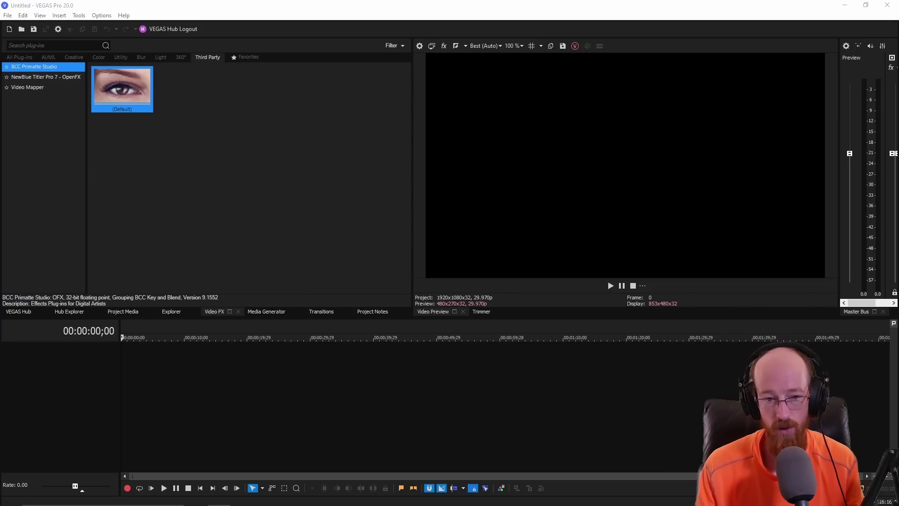
pyautogui.moveTo(898, 374); pyautogui.dragTo(125, 372)
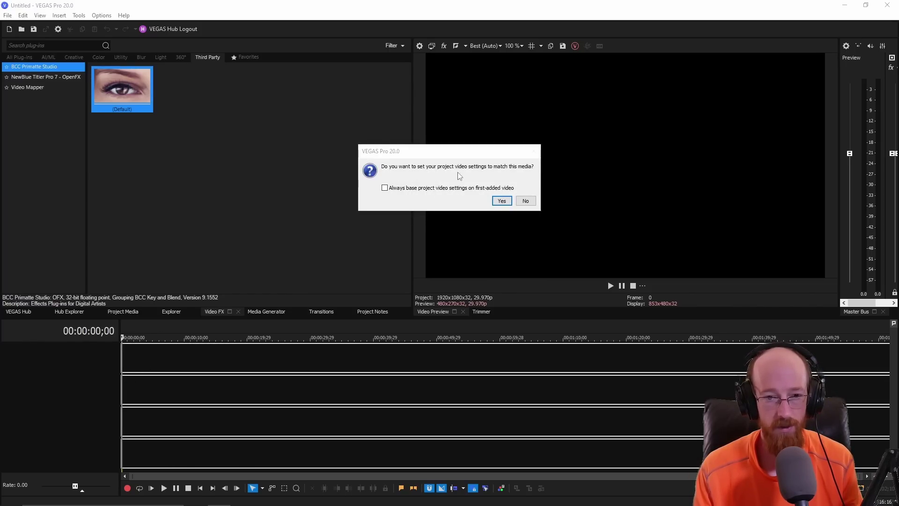
pyautogui.click(502, 200)
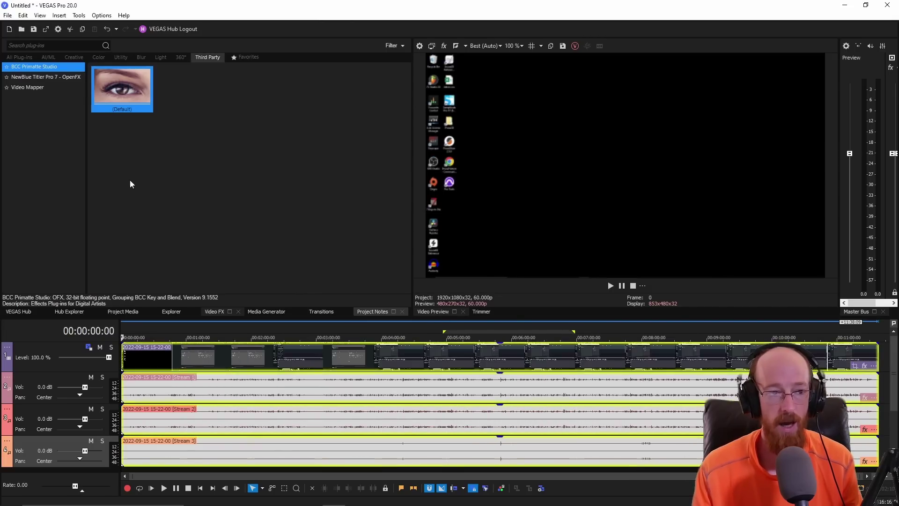
pyautogui.click(8, 15)
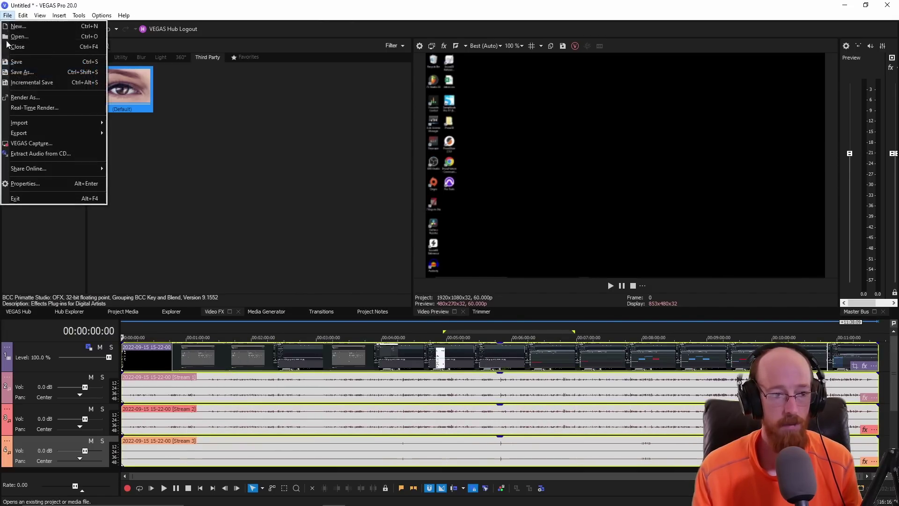
pyautogui.click(27, 184)
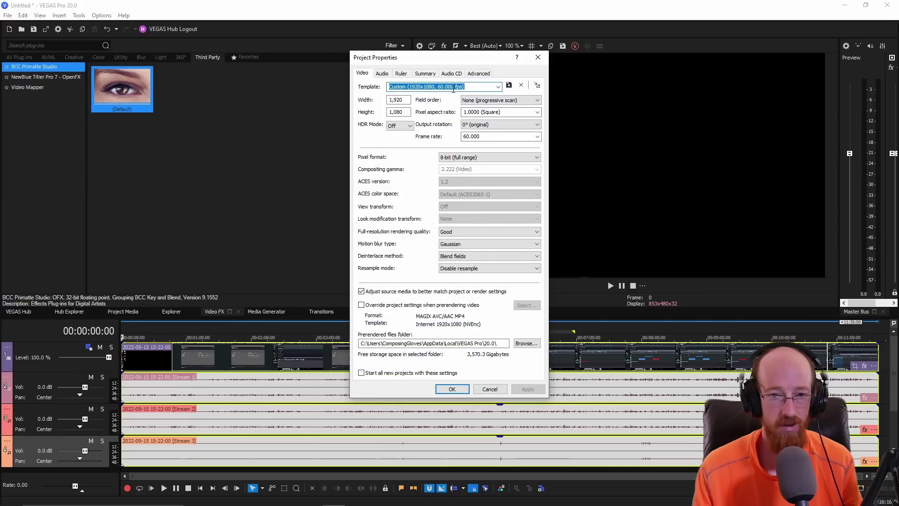
pyautogui.click(538, 58)
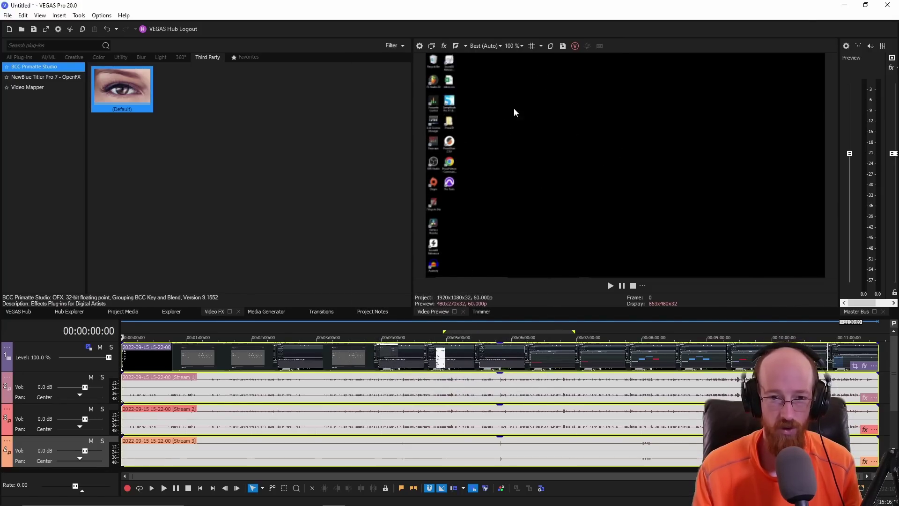
pyautogui.click(490, 46)
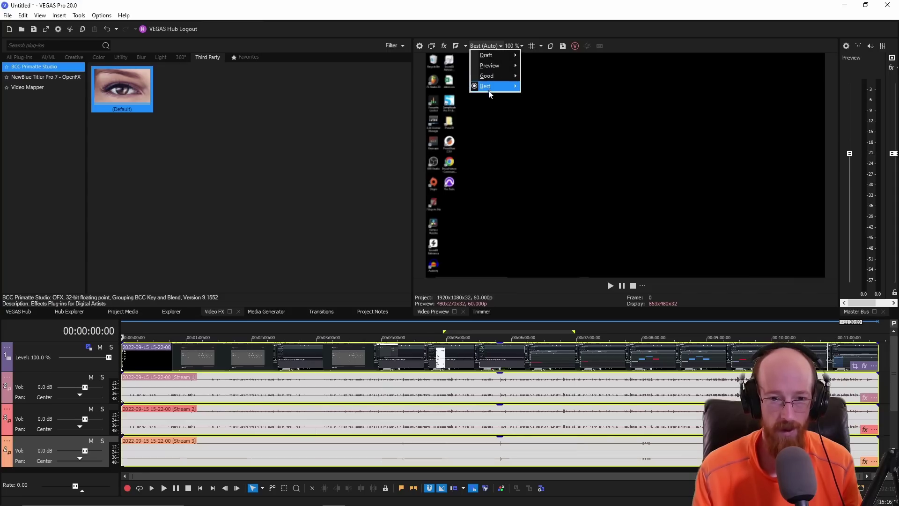
pyautogui.moveTo(492, 87)
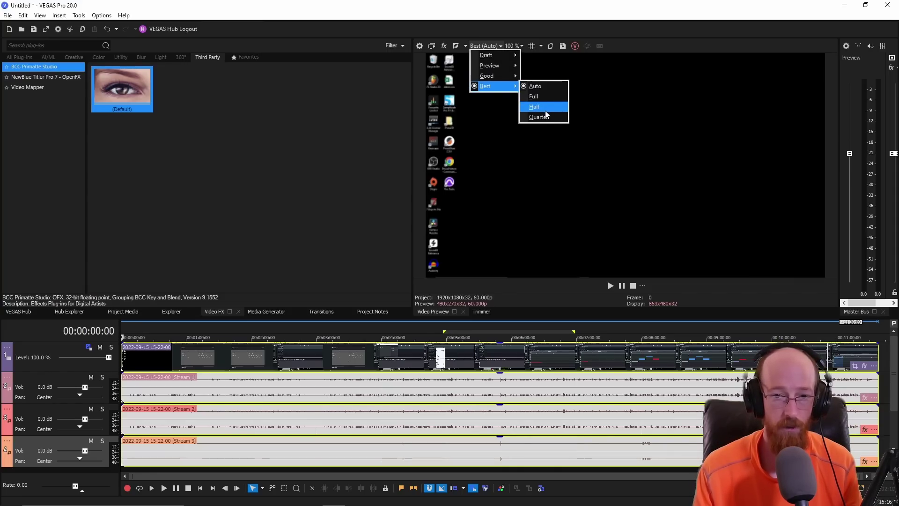
pyautogui.click(543, 97)
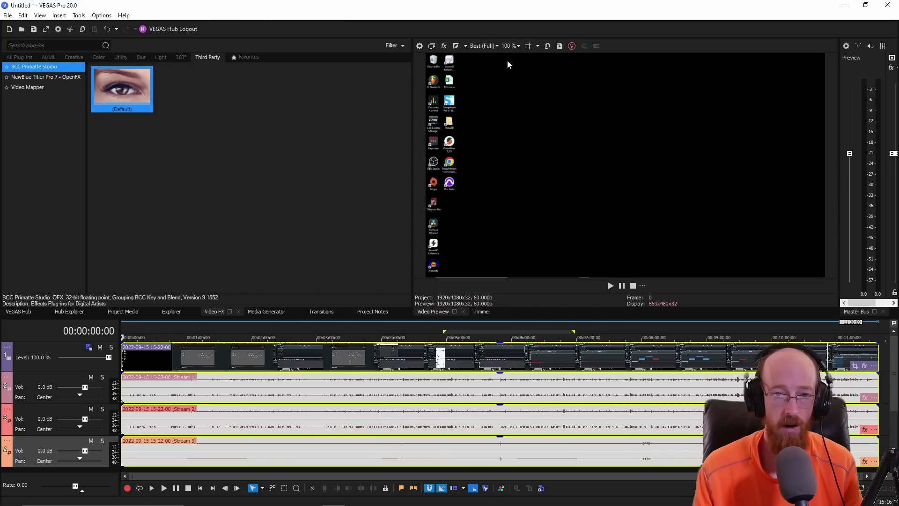
pyautogui.click(484, 46)
pyautogui.moveTo(489, 86)
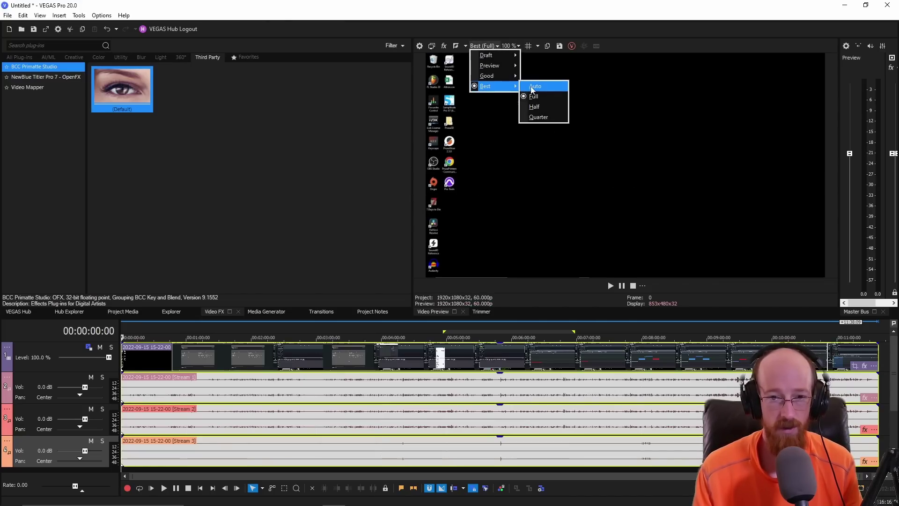
pyautogui.click(534, 87)
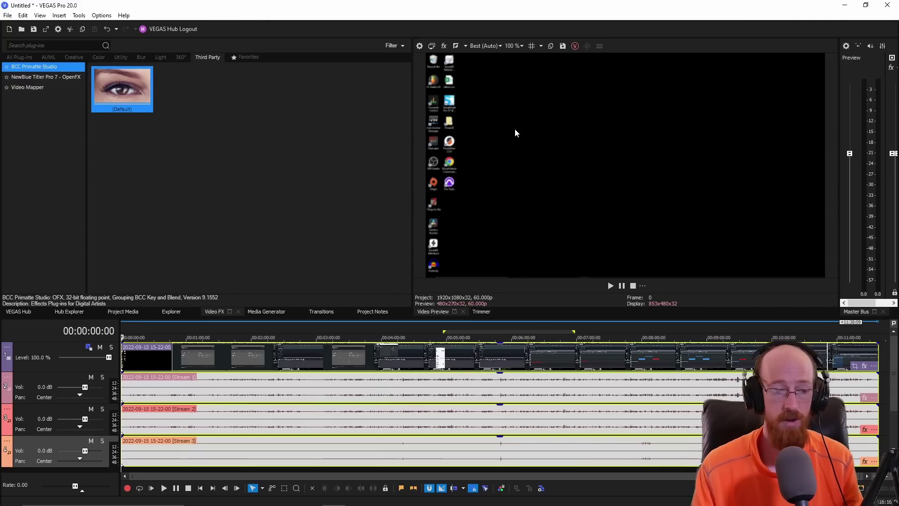
# - Preview the recording, then slide the Stream 1 audio event about 2:11 later, toward 00:05:31:01
pyautogui.click(218, 358)
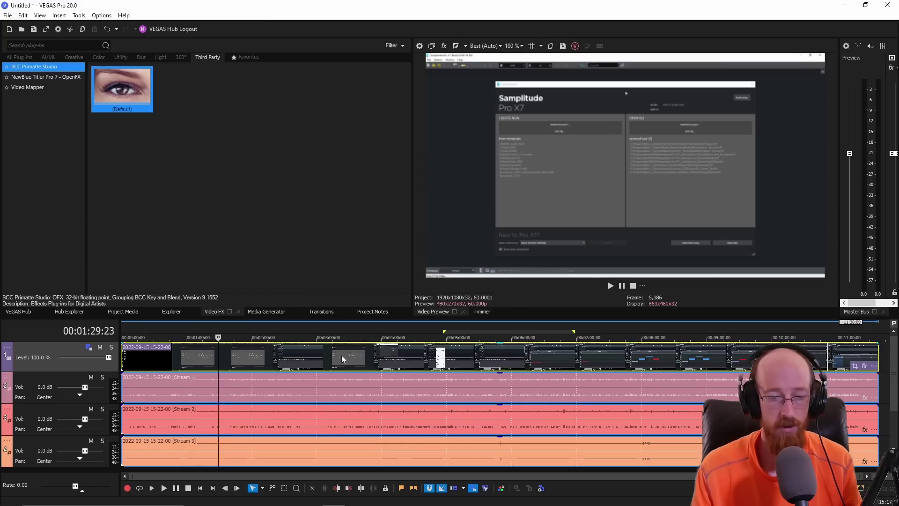
pyautogui.click(405, 331)
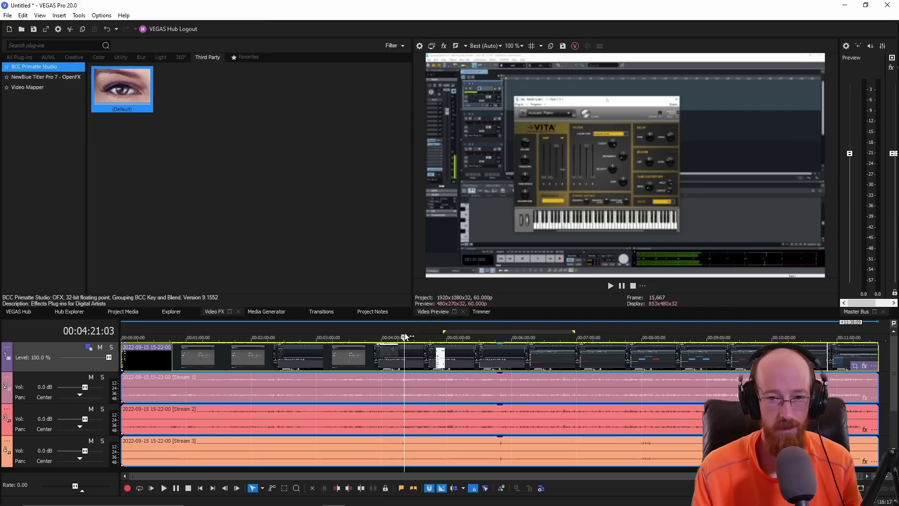
pyautogui.click(379, 385)
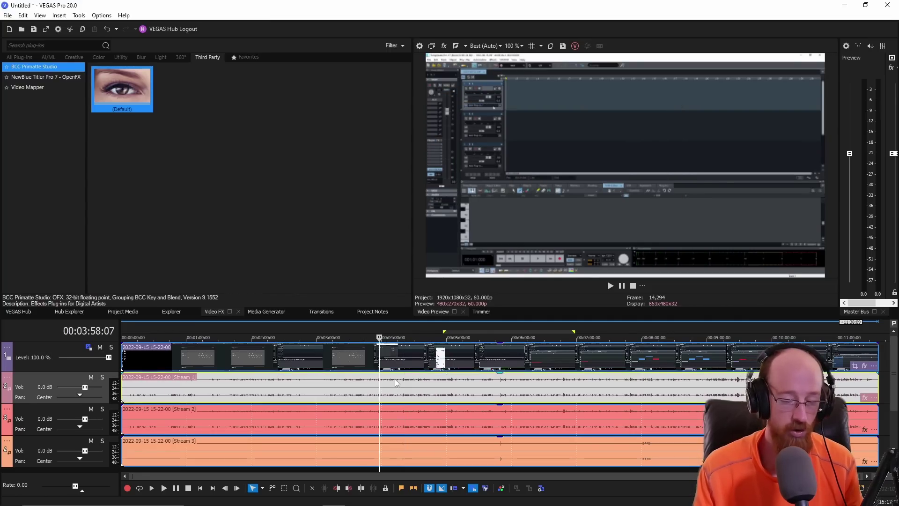
pyautogui.click(443, 356)
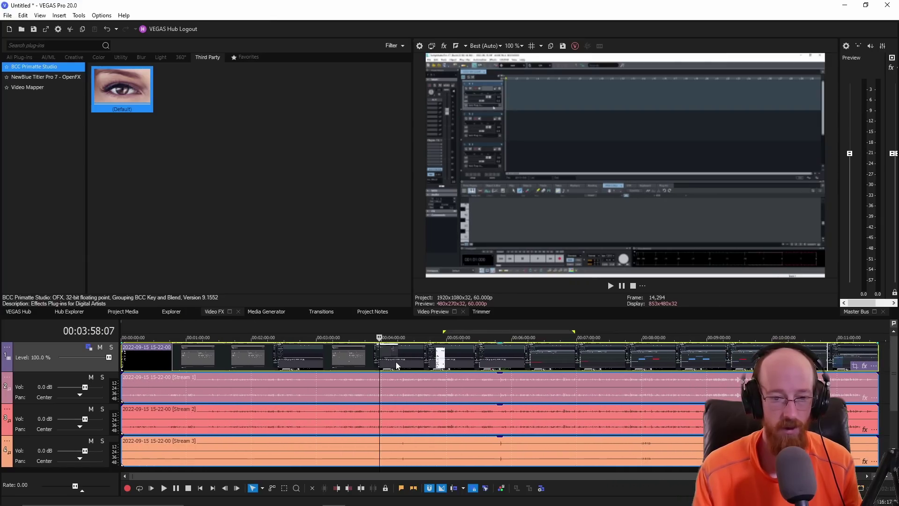
pyautogui.click(412, 382)
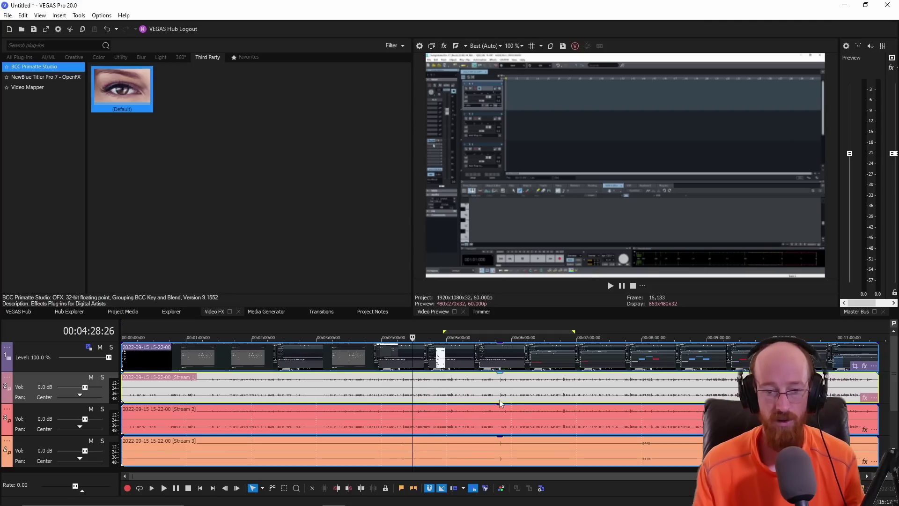
pyautogui.click(480, 383)
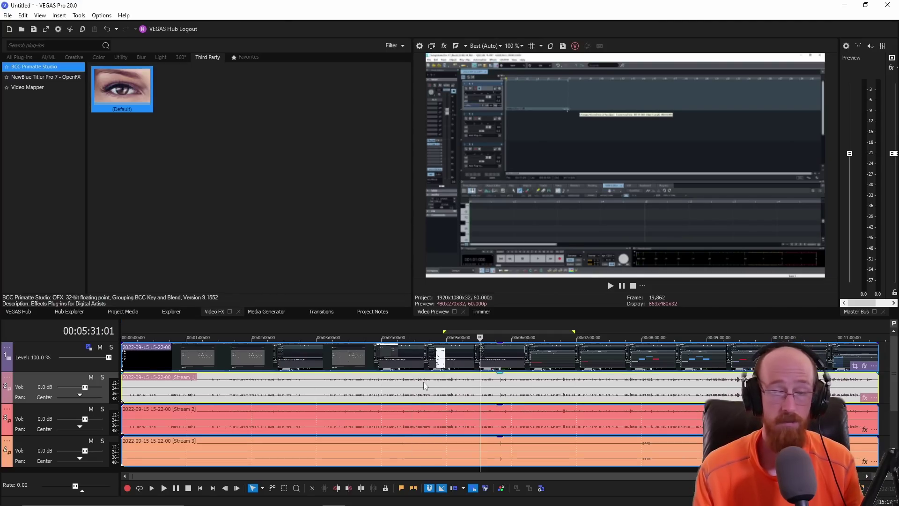
pyautogui.moveTo(423, 381); pyautogui.dragTo(485, 392)
# - Delete the Stream 1 audio event and its now-empty audio track
pyautogui.press('Delete')
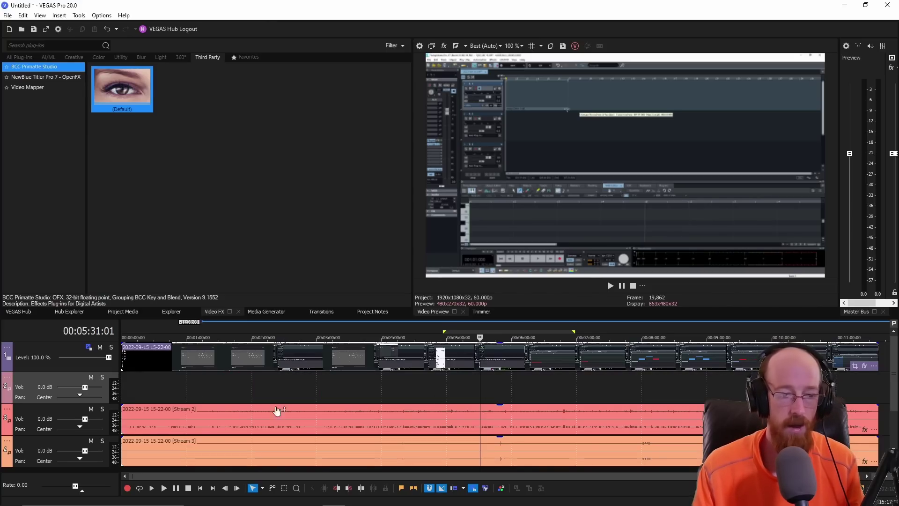
pyautogui.rightClick(62, 378)
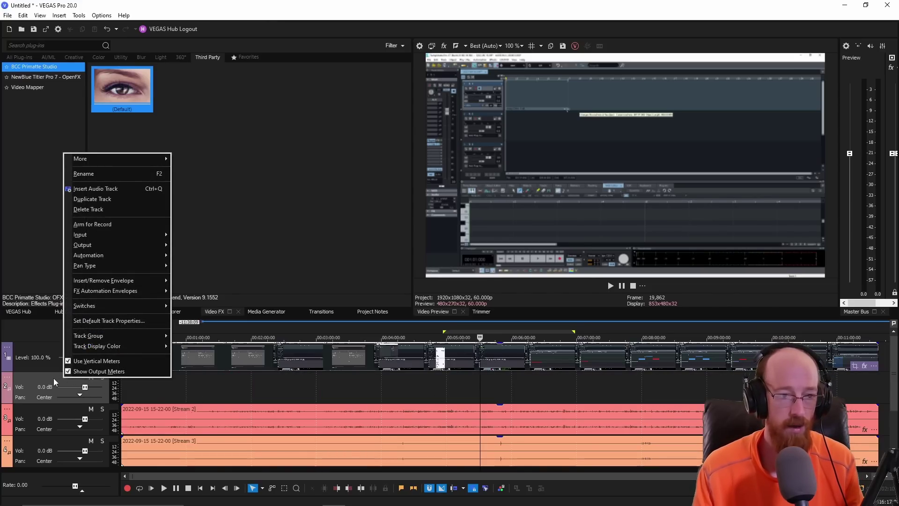
pyautogui.click(85, 211)
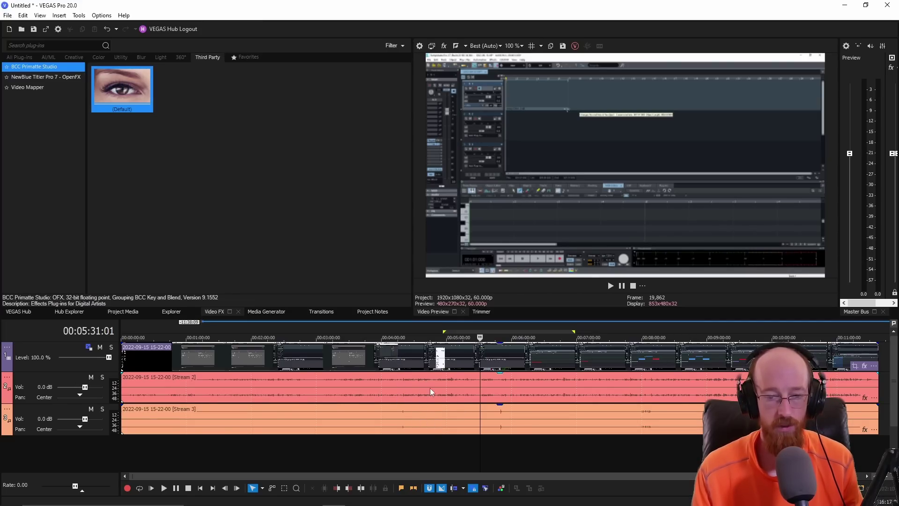
# - Select the remaining Stream 2 and Stream 3 audio events and bring up Stream 2's options
pyautogui.click(419, 392)
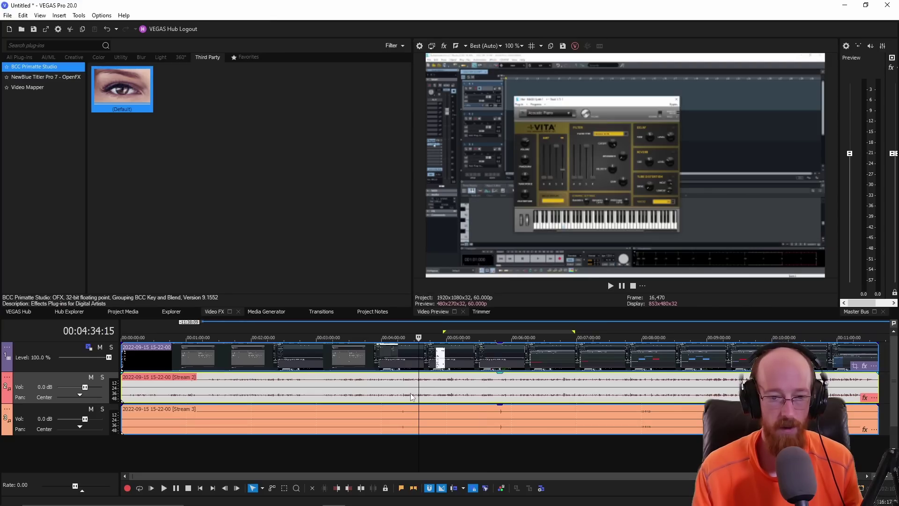
pyautogui.click(423, 421)
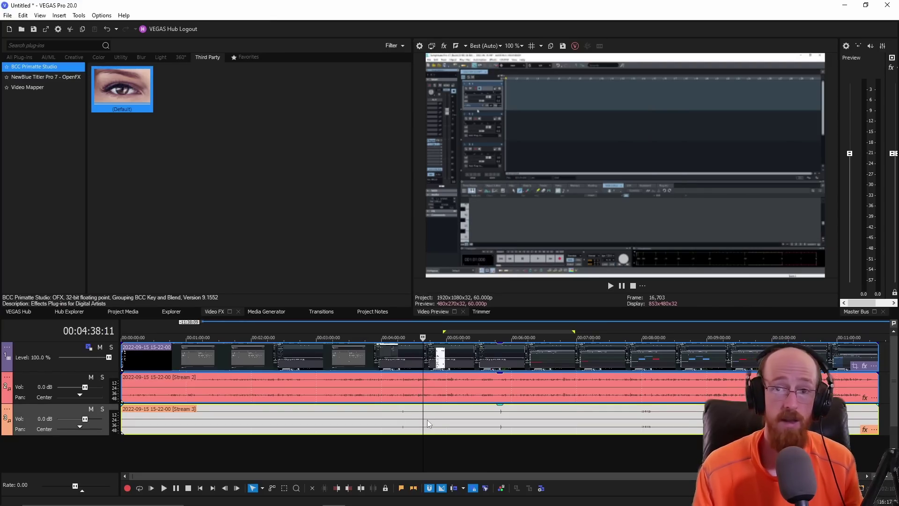
pyautogui.click(451, 394)
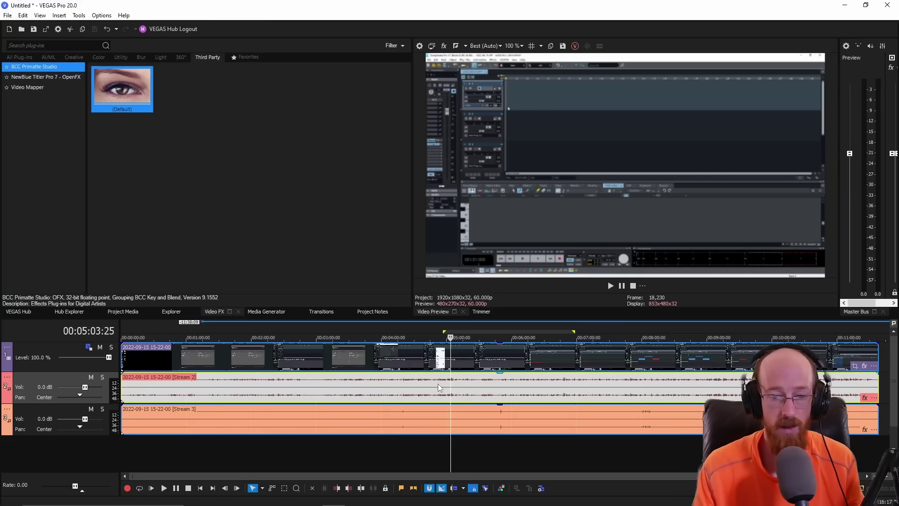
pyautogui.rightClick(439, 386)
# - Normalize the loudness of the Stream 2 audio event through its properties
pyautogui.click(361, 383)
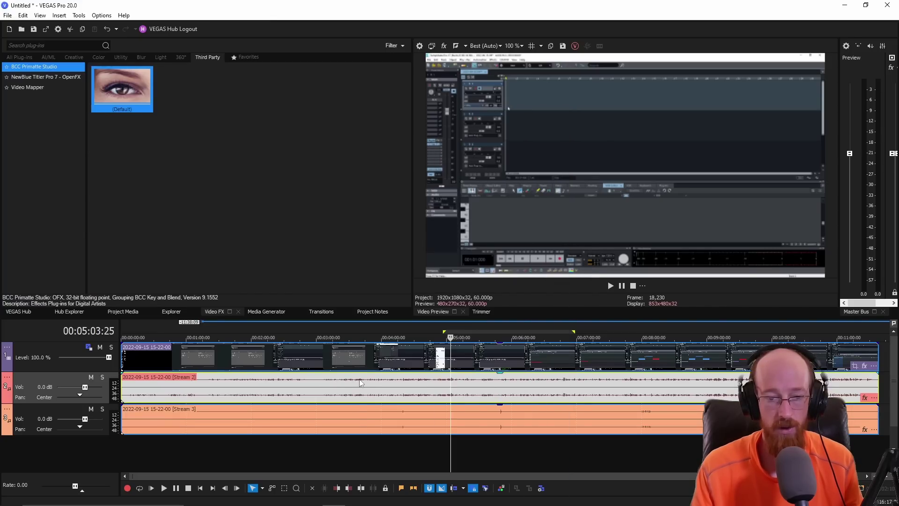
pyautogui.click(360, 383)
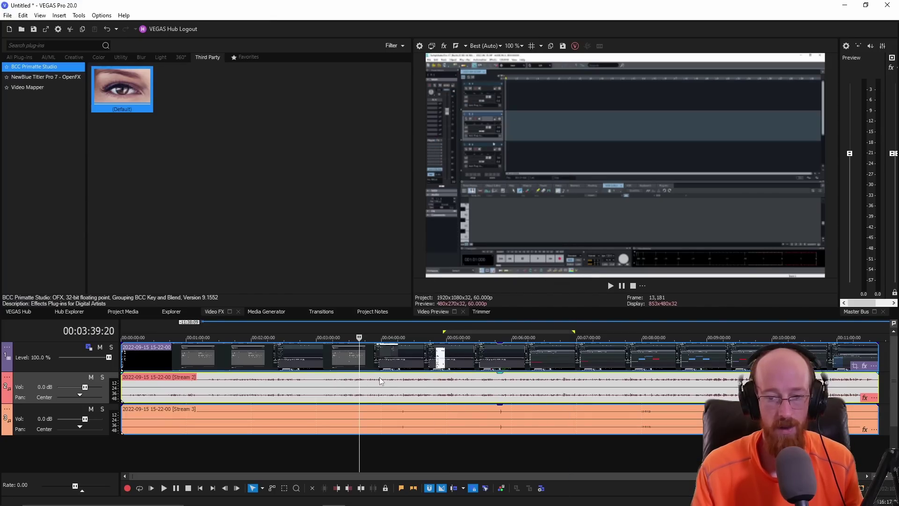
pyautogui.rightClick(577, 398)
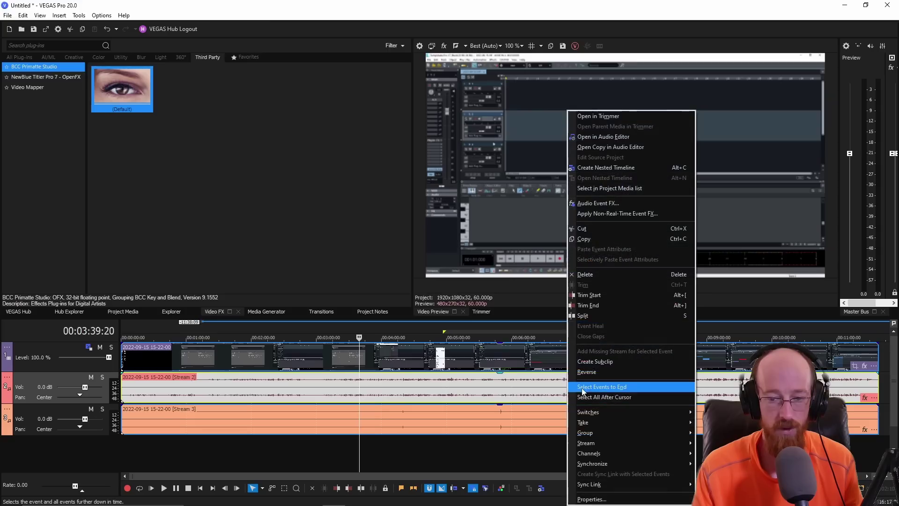
pyautogui.click(622, 499)
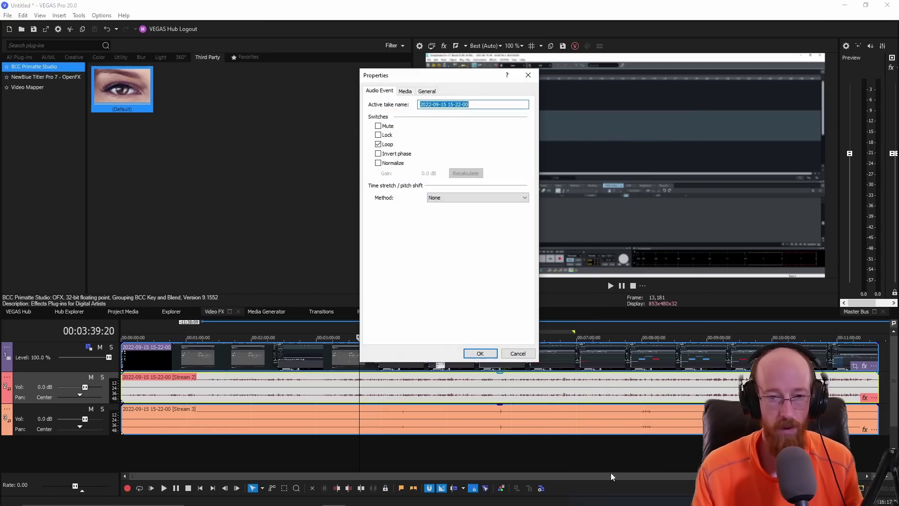
pyautogui.click(389, 163)
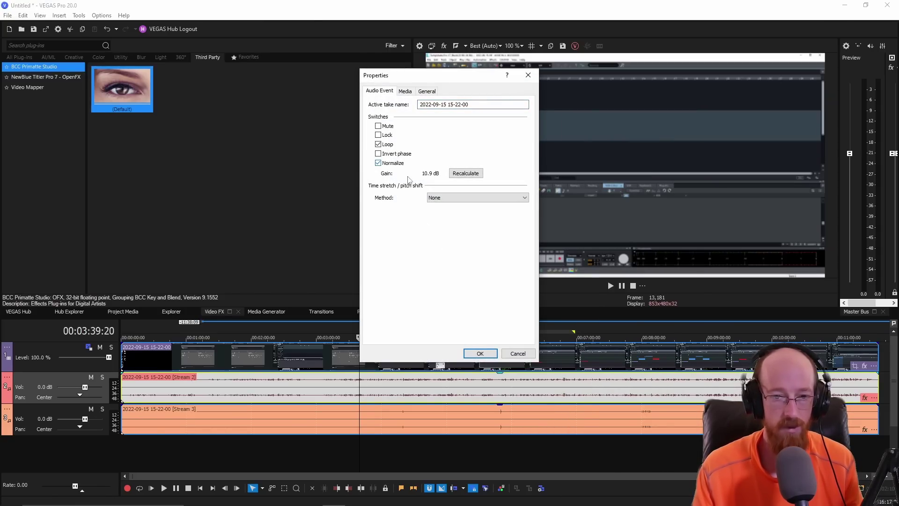
pyautogui.click(475, 355)
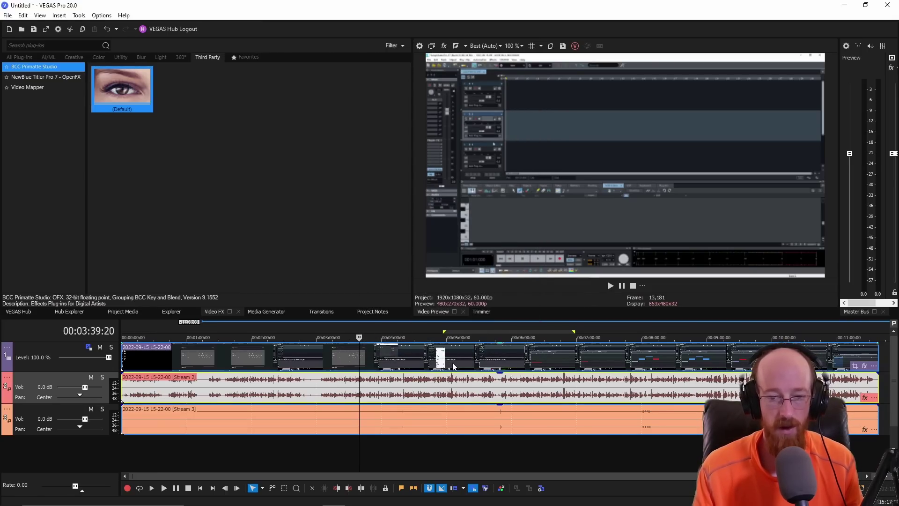
# - Place the playhead just after the last recording event, at 11:47:21
pyautogui.moveTo(452, 362)
pyautogui.mouseDown()
pyautogui.moveTo(498, 369)
pyautogui.moveTo(442, 364)
pyautogui.mouseUp()
pyautogui.scroll(-1, 442, 364)
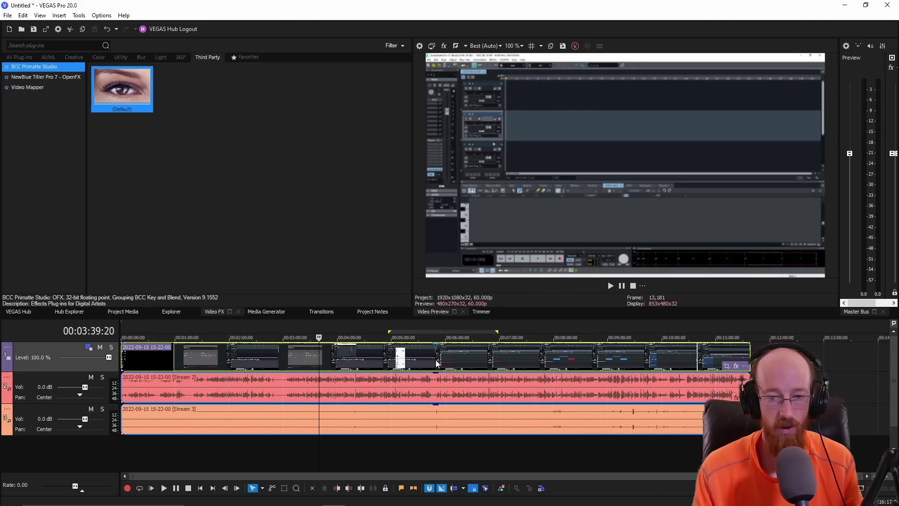
pyautogui.scroll(5, 535, 370)
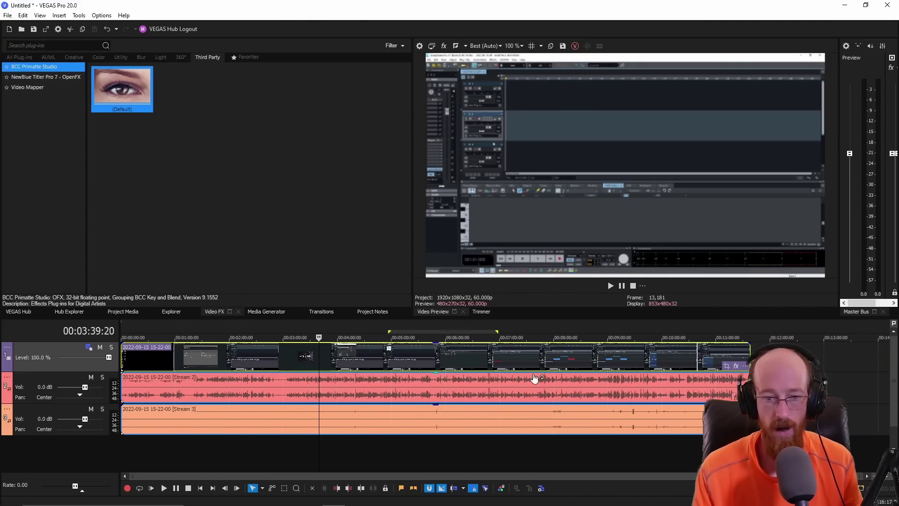
pyautogui.scroll(-4, 532, 370)
pyautogui.click(535, 337)
pyautogui.click(655, 382)
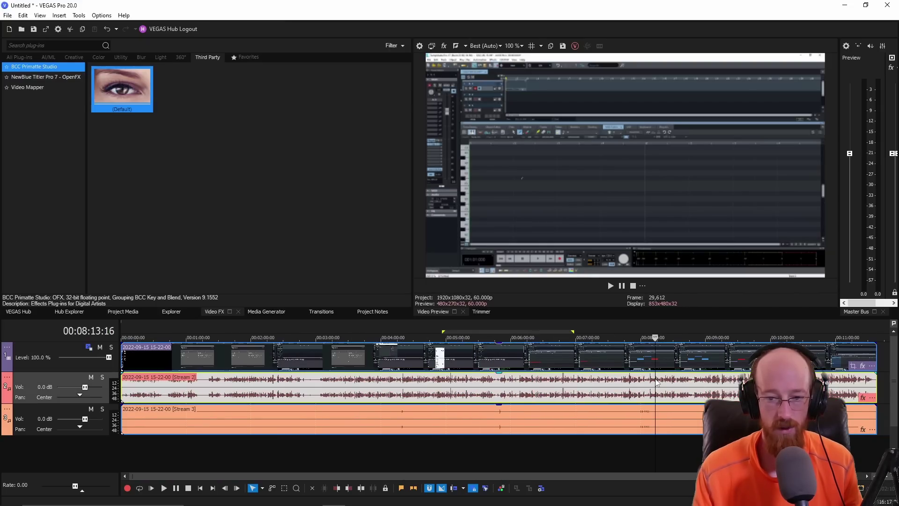
pyautogui.scroll(-2, 671, 385)
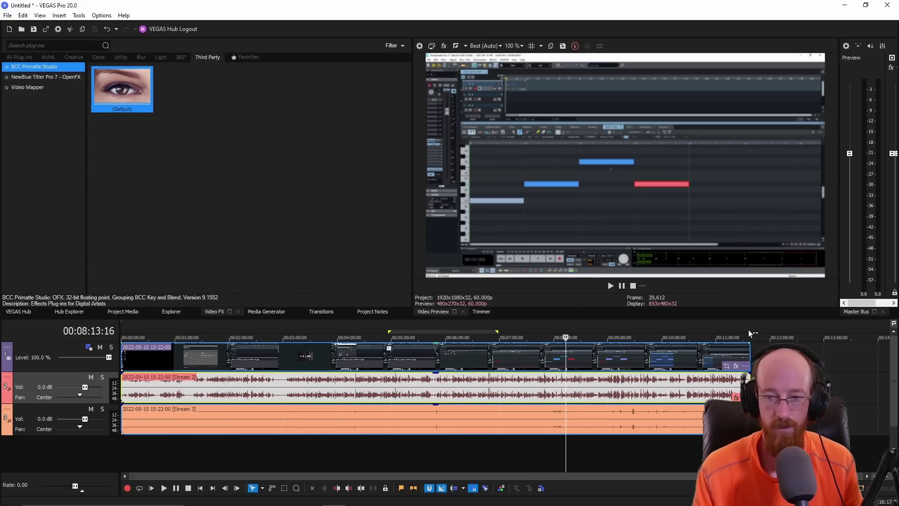
pyautogui.click(758, 336)
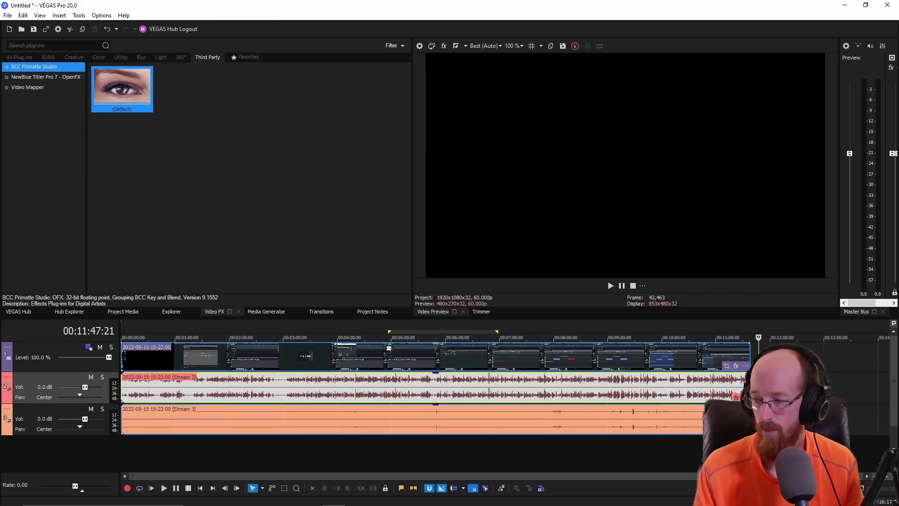
# - Drop webcam clip 00448 onto the timeline after the recording and preview the event
pyautogui.moveTo(898, 375); pyautogui.dragTo(586, 435)
pyautogui.scroll(-3, 585, 435)
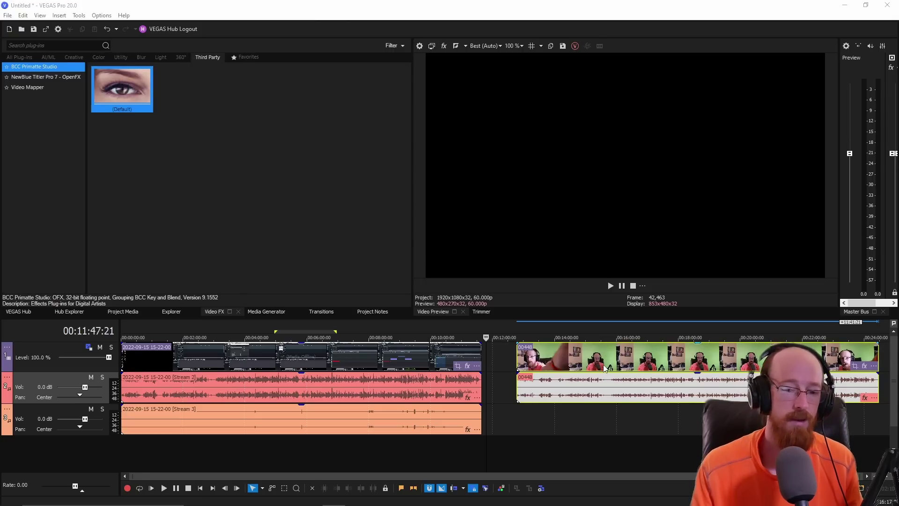
pyautogui.click(605, 369)
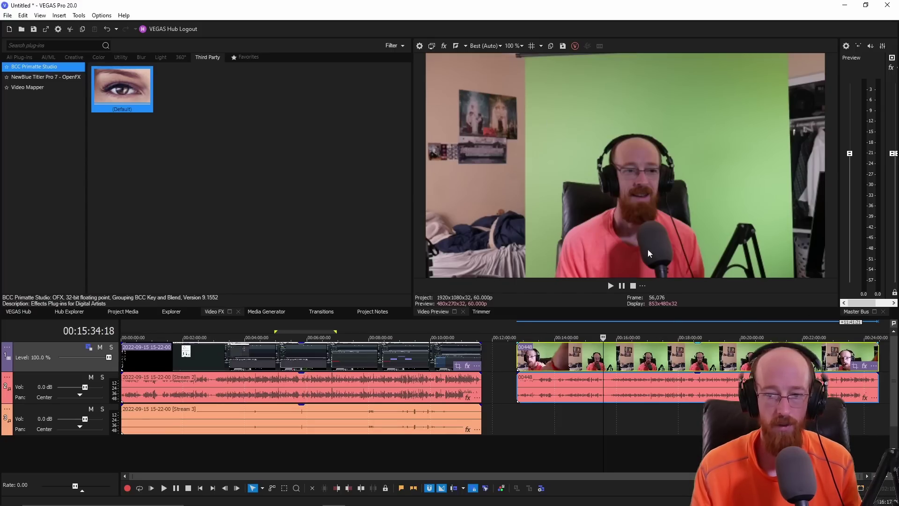
pyautogui.click(855, 367)
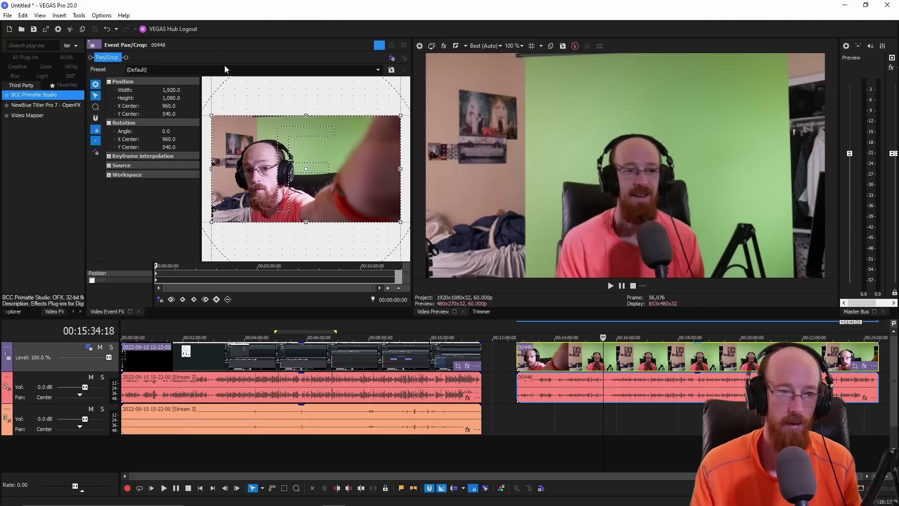
# - Scrub to 2:59:04 and crop the webcam frame's left, top and right edges to 1,193.9 × 1,027.8
pyautogui.click(213, 45)
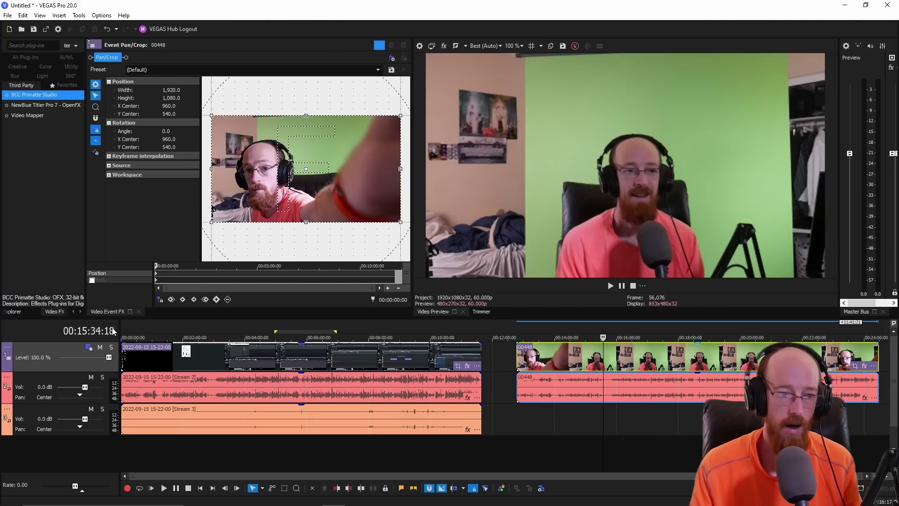
pyautogui.moveTo(107, 312); pyautogui.dragTo(104, 68)
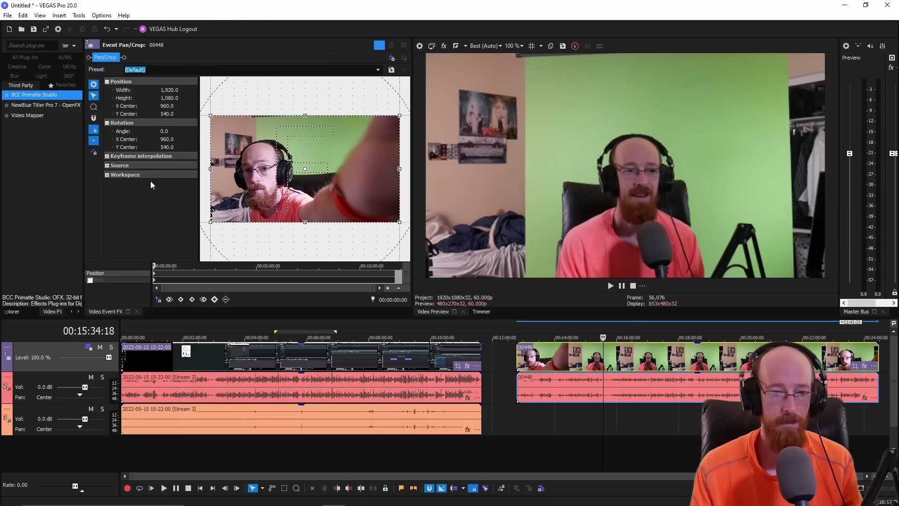
pyautogui.click(157, 265)
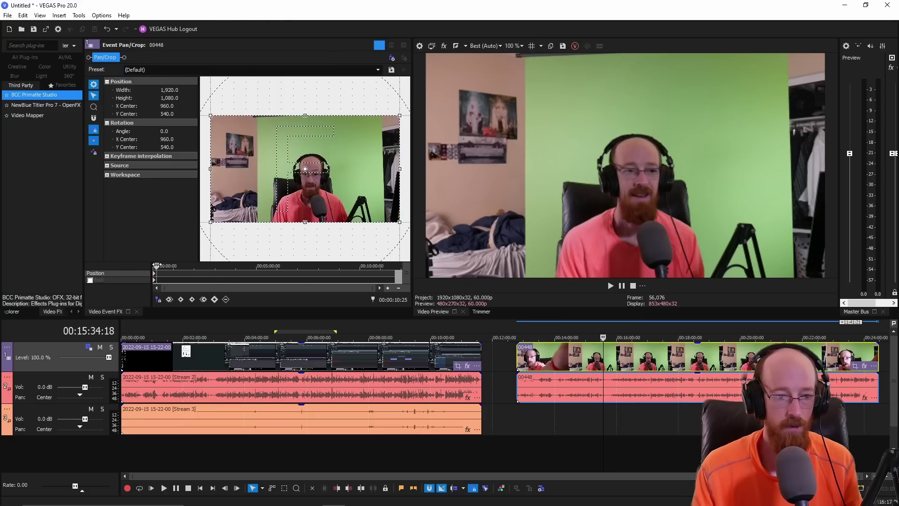
pyautogui.moveTo(158, 266); pyautogui.dragTo(215, 266)
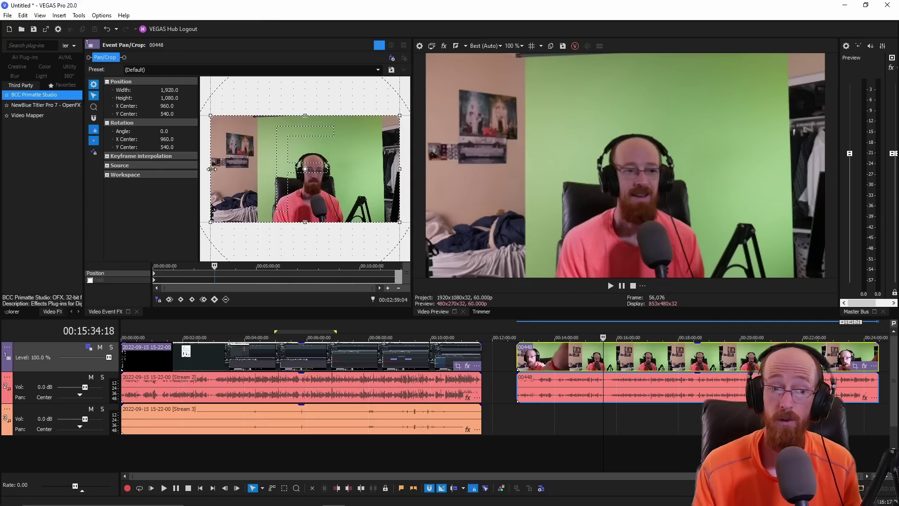
pyautogui.moveTo(212, 169); pyautogui.dragTo(263, 172)
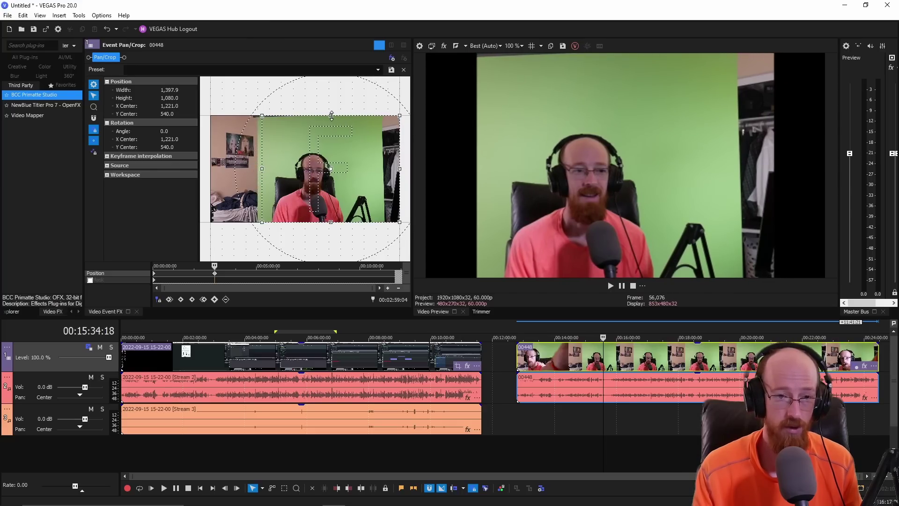
pyautogui.moveTo(330, 116); pyautogui.dragTo(331, 121)
pyautogui.moveTo(401, 172); pyautogui.dragTo(379, 173)
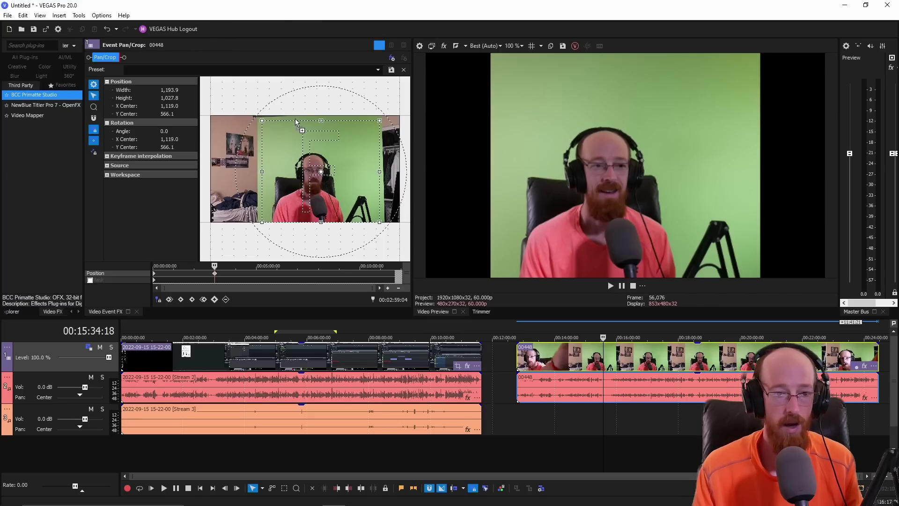
# - Add BCC Primatte Studio to the webcam clip and run its automatic green-screen key
pyautogui.moveTo(299, 117); pyautogui.dragTo(299, 117)
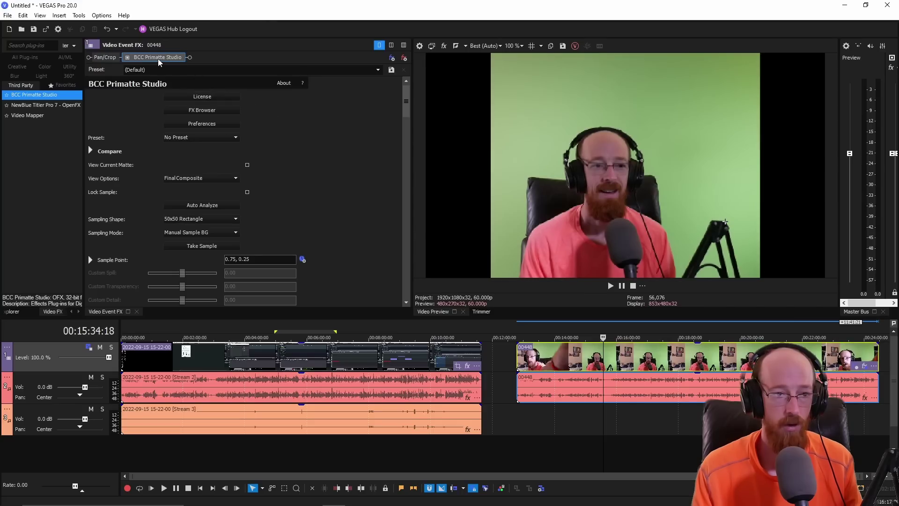
pyautogui.click(108, 58)
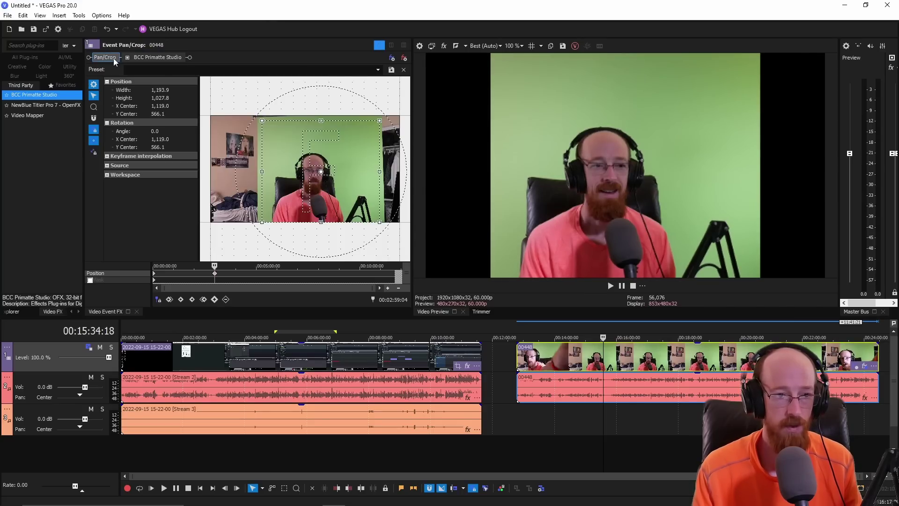
pyautogui.click(154, 58)
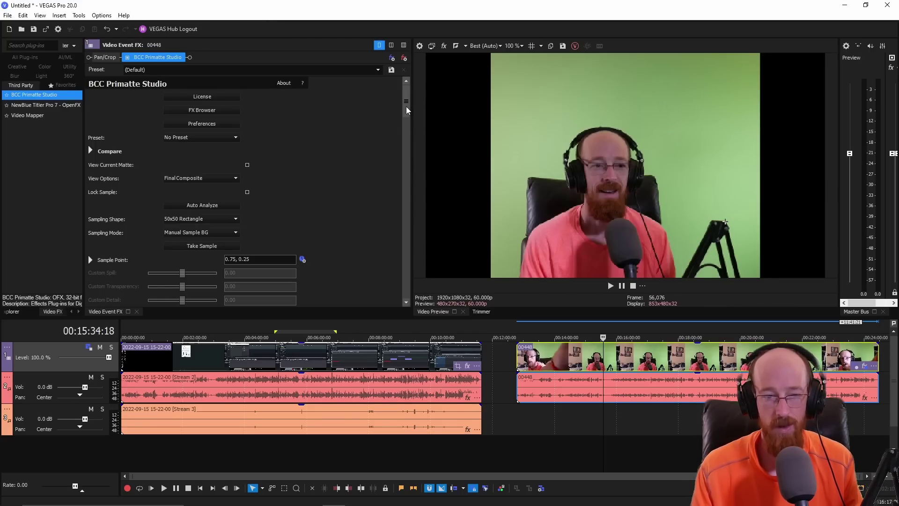
pyautogui.moveTo(406, 106)
pyautogui.mouseDown()
pyautogui.moveTo(406, 254)
pyautogui.moveTo(397, 104)
pyautogui.mouseUp()
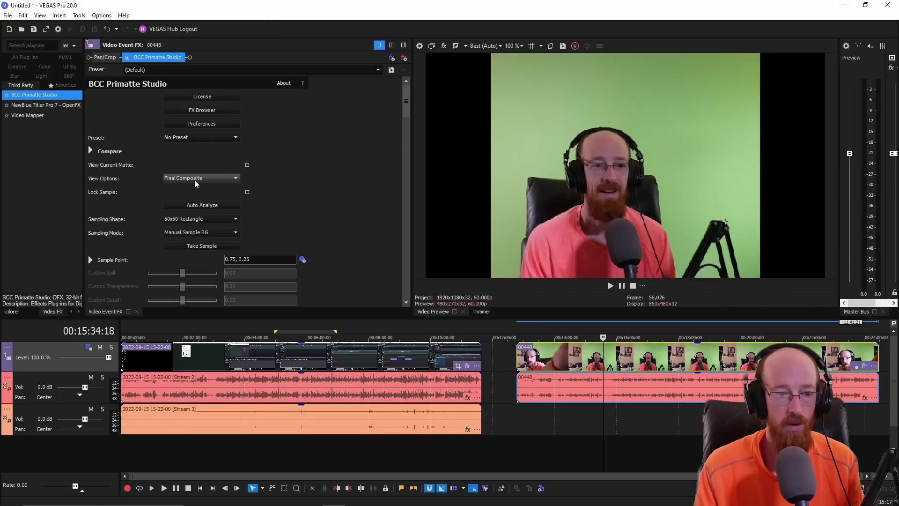
pyautogui.click(198, 204)
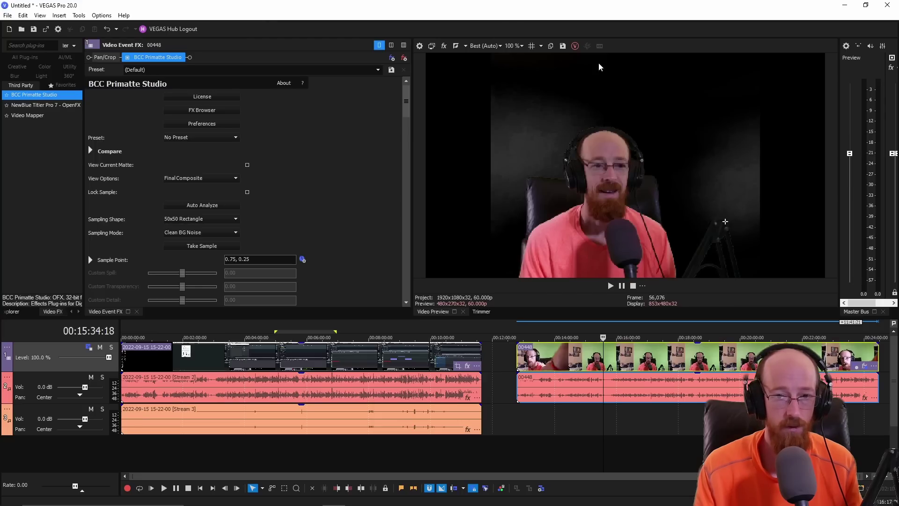
# - Set the preview quality to Best (Full)
pyautogui.click(496, 45)
pyautogui.moveTo(508, 86)
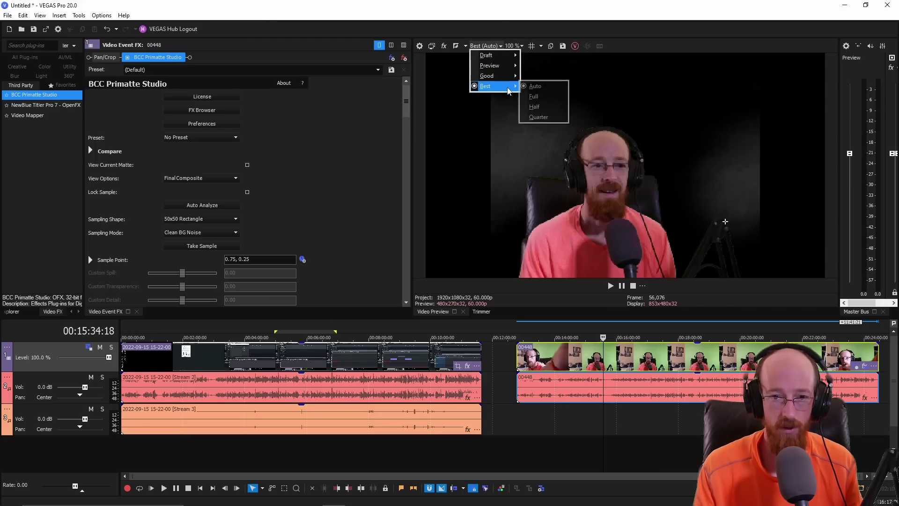
pyautogui.click(554, 96)
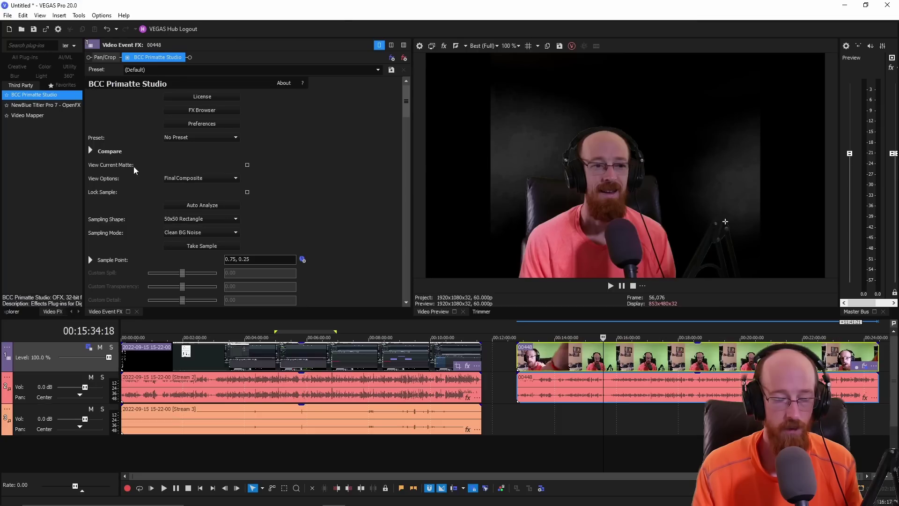
# - Check the key in Matte Status and current-matte views, then return to Final Composite
pyautogui.click(201, 178)
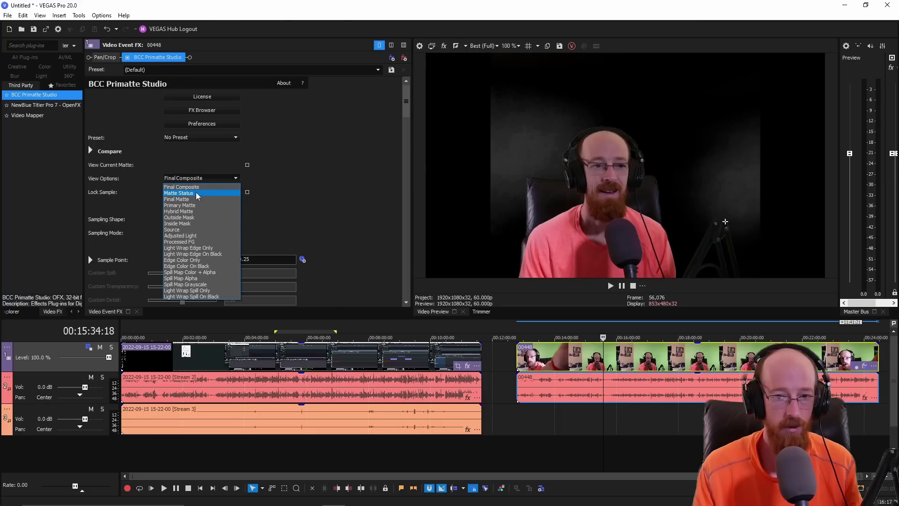
pyautogui.click(199, 193)
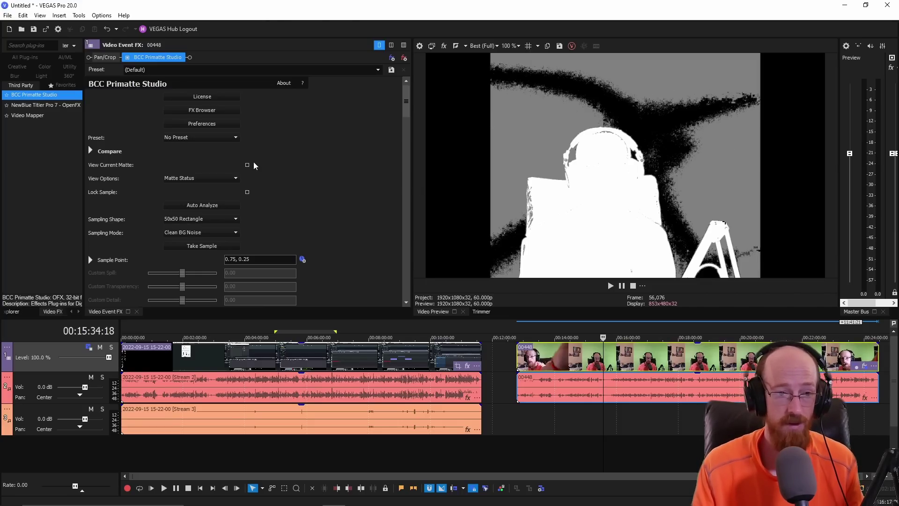
pyautogui.click(236, 179)
pyautogui.click(202, 180)
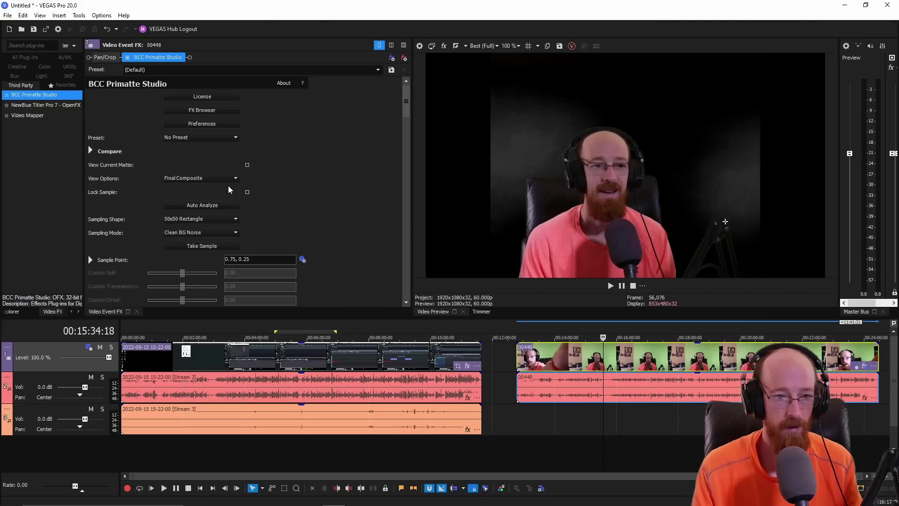
pyautogui.click(247, 166)
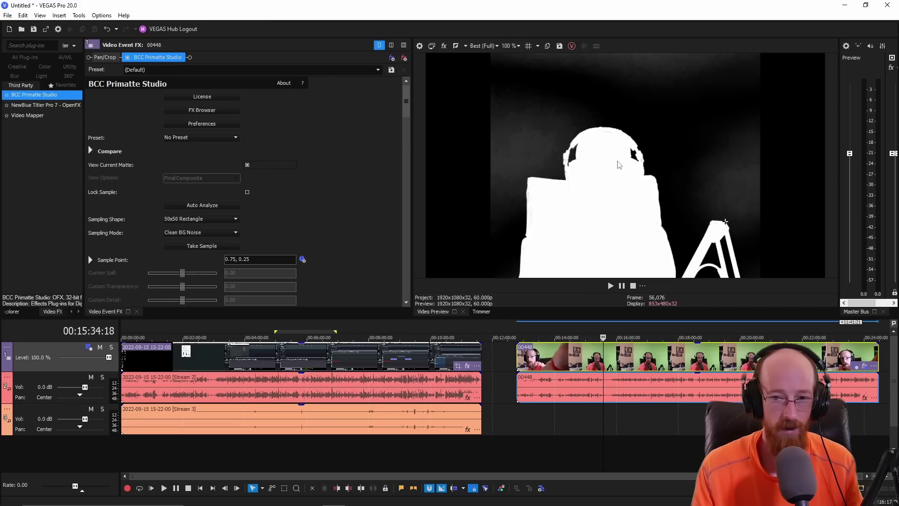
pyautogui.click(247, 164)
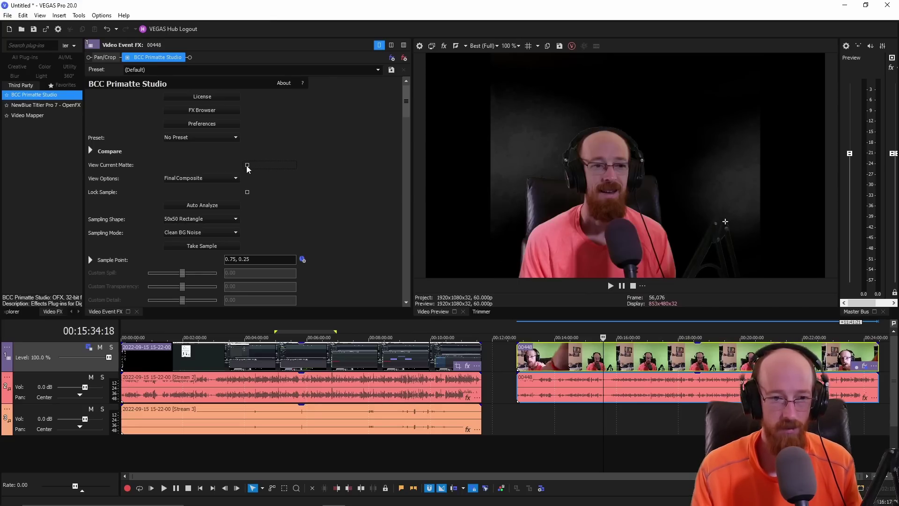
pyautogui.click(219, 180)
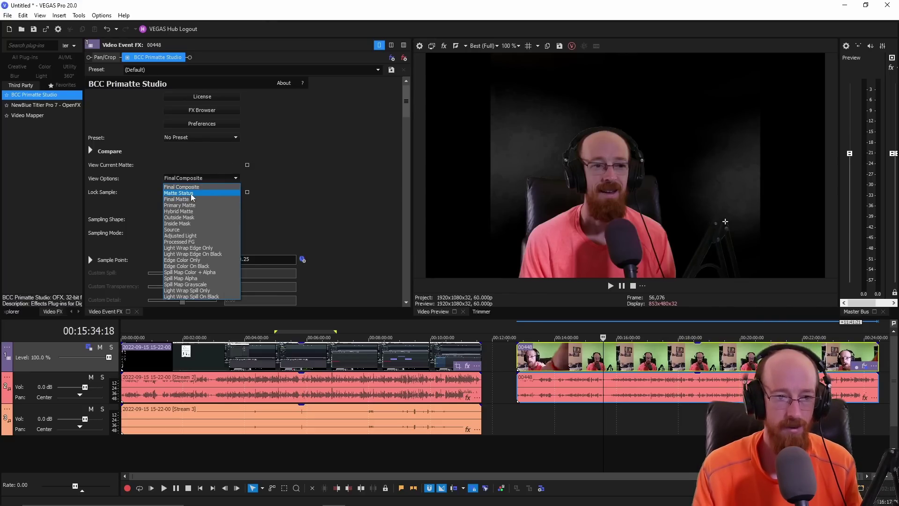
pyautogui.click(233, 177)
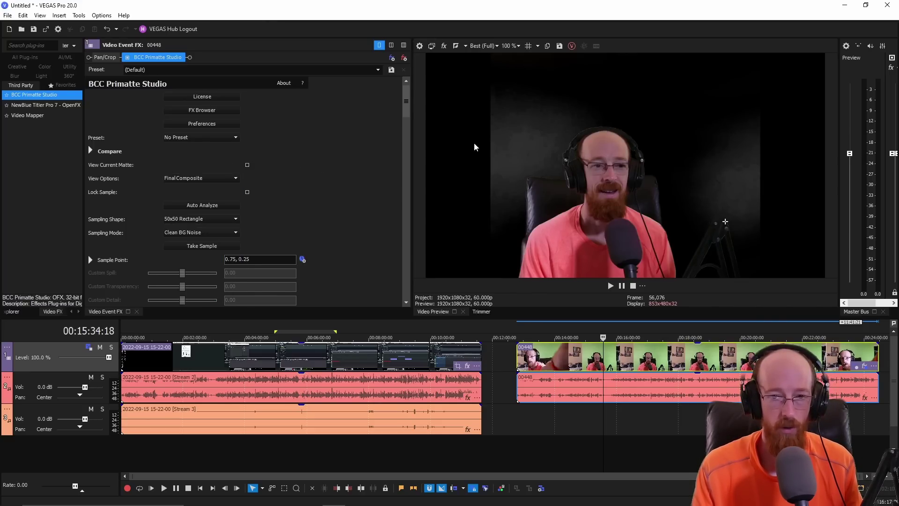
# - Enable light adjustment at strength 107.04, scrub to 16:52:19 and view Matte Status
pyautogui.scroll(-1, 297, 170)
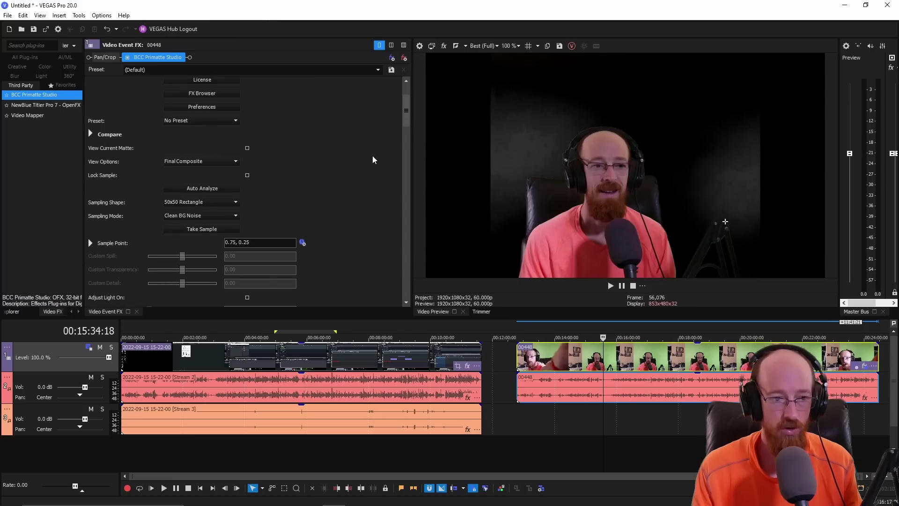
pyautogui.scroll(-1, 366, 158)
pyautogui.scroll(-1, 389, 184)
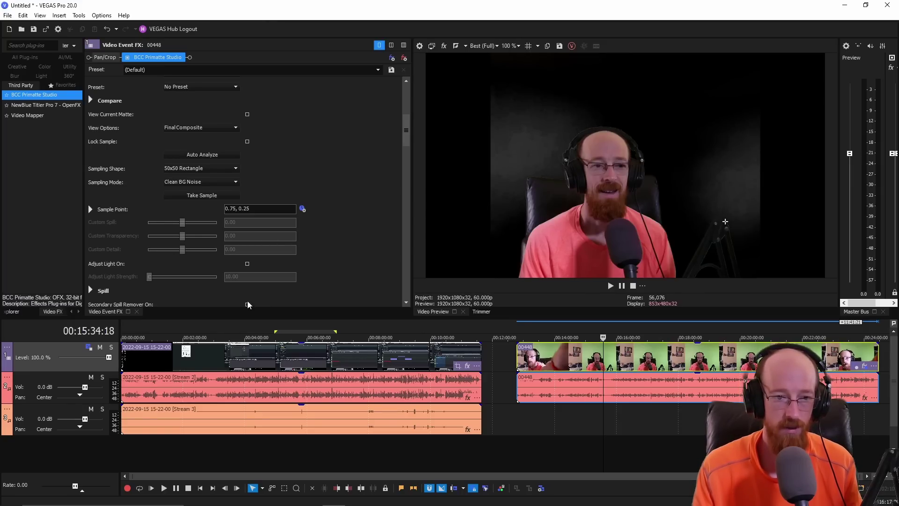
pyautogui.click(247, 264)
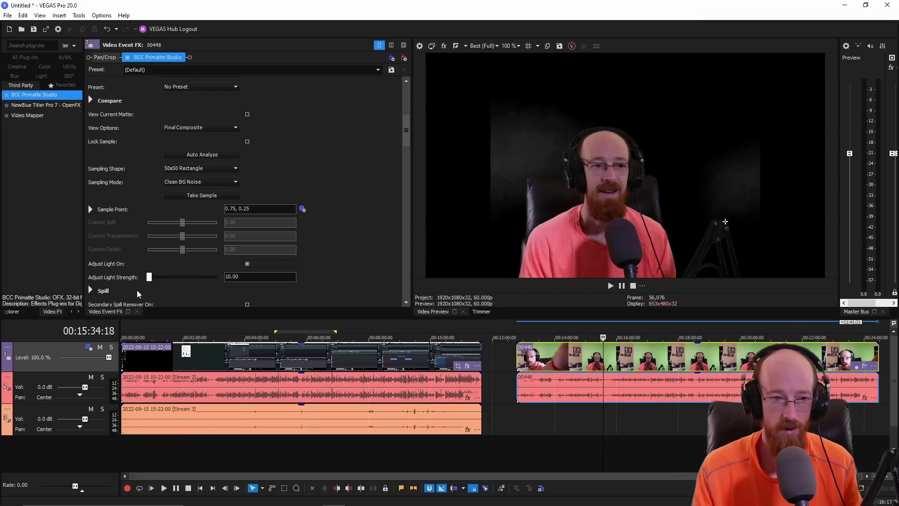
pyautogui.moveTo(151, 280); pyautogui.dragTo(176, 281)
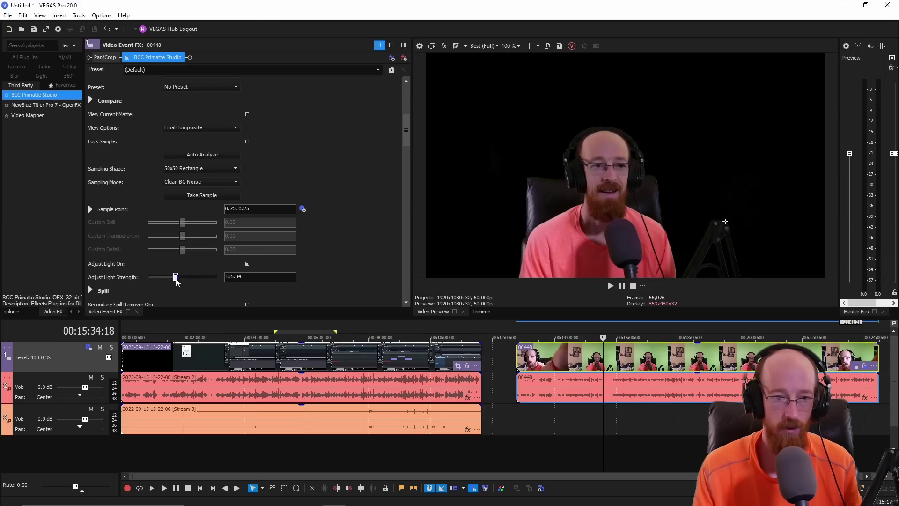
pyautogui.moveTo(178, 280); pyautogui.dragTo(178, 280)
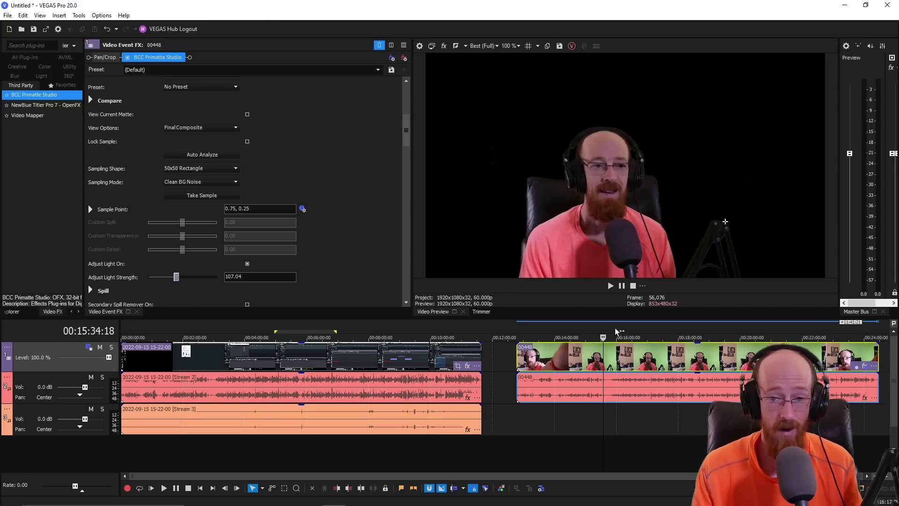
pyautogui.moveTo(616, 331); pyautogui.dragTo(643, 331)
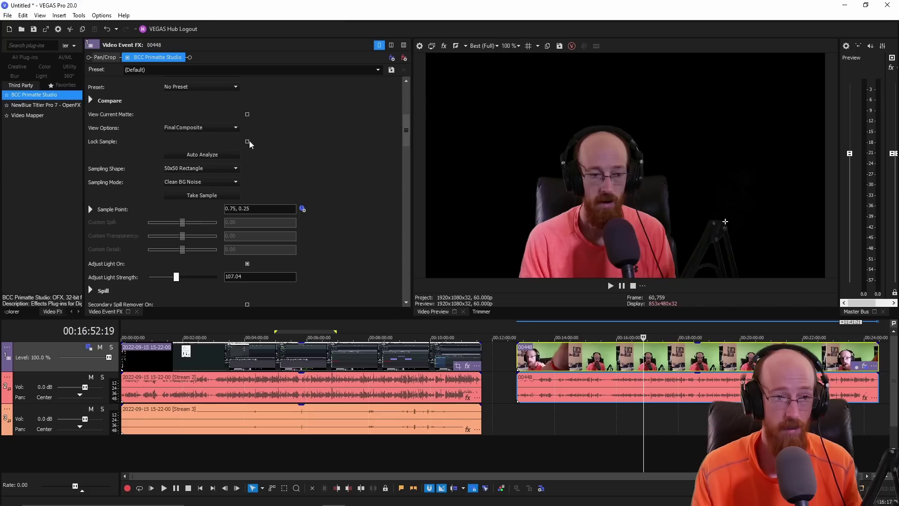
pyautogui.click(235, 127)
# - Raise Adjust Light Strength to 112.14 while viewing the black-and-white matte
pyautogui.click(228, 149)
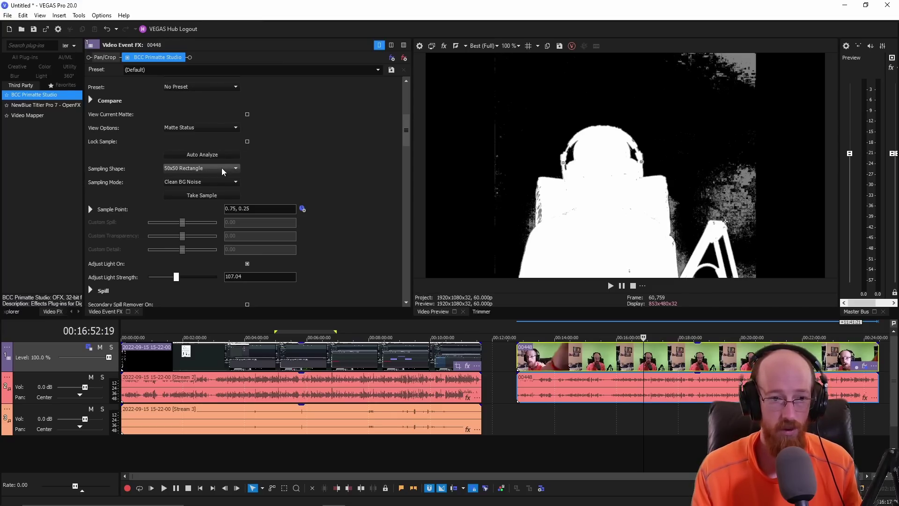
pyautogui.moveTo(176, 277)
pyautogui.mouseDown()
pyautogui.moveTo(188, 279)
pyautogui.moveTo(178, 279)
pyautogui.mouseUp()
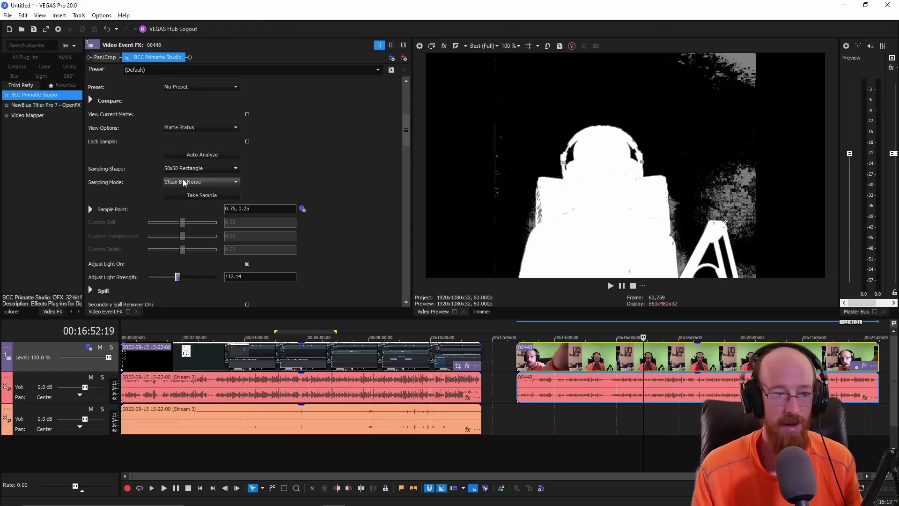
pyautogui.click(186, 188)
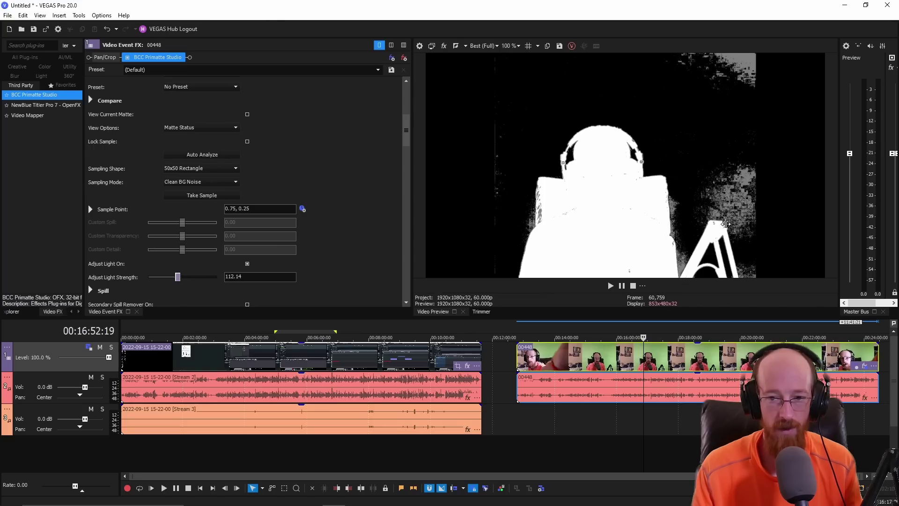
# - Move the Primatte sample point to the top-right background and take a sample there
pyautogui.moveTo(726, 221); pyautogui.dragTo(725, 195)
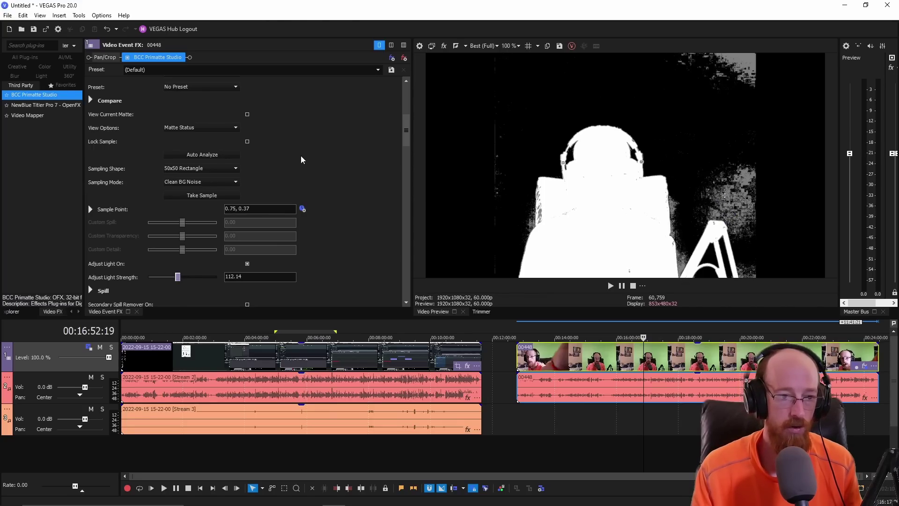
pyautogui.click(90, 210)
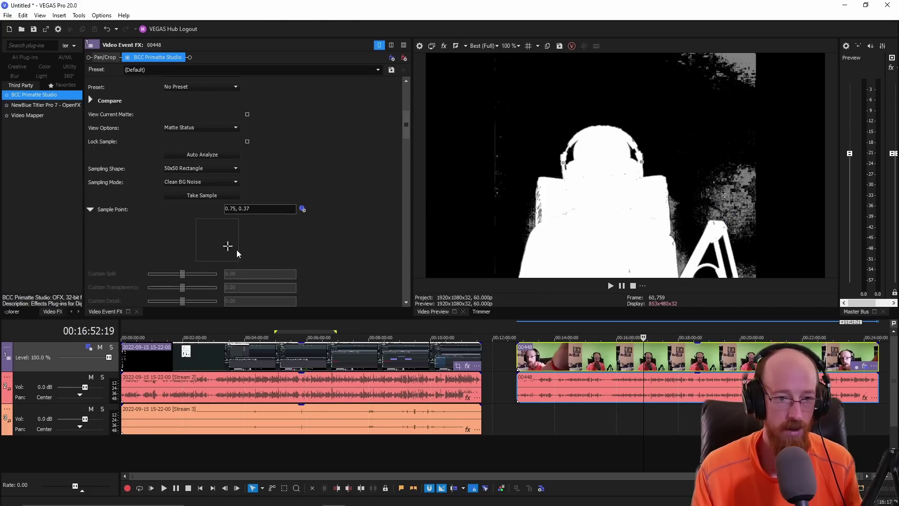
pyautogui.moveTo(227, 249); pyautogui.dragTo(226, 234)
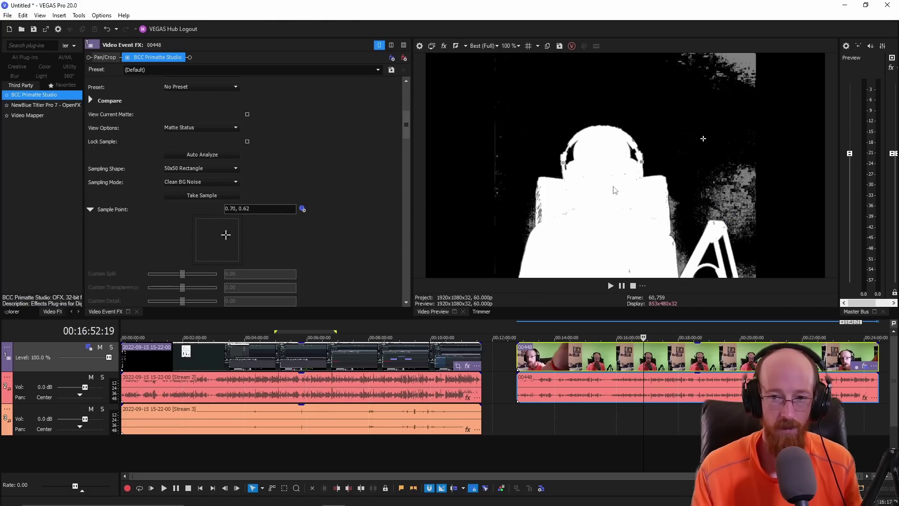
pyautogui.moveTo(704, 140); pyautogui.dragTo(741, 68)
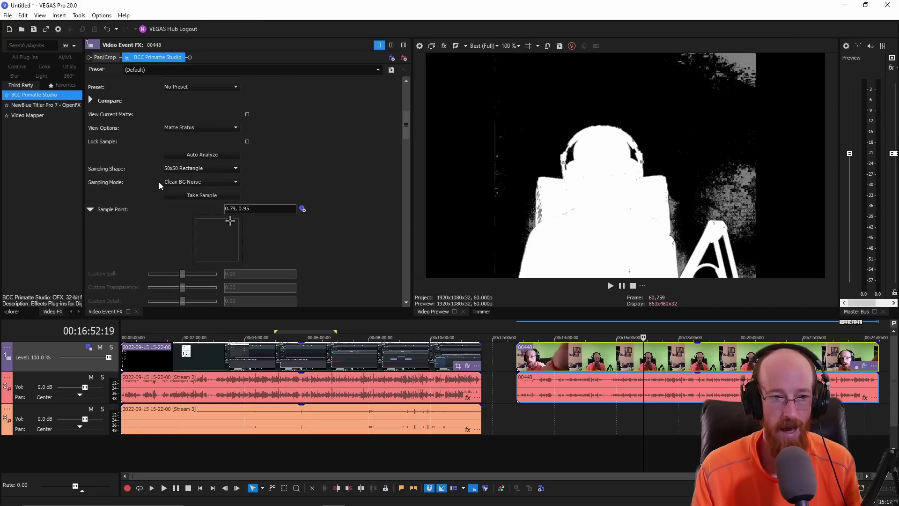
pyautogui.click(186, 196)
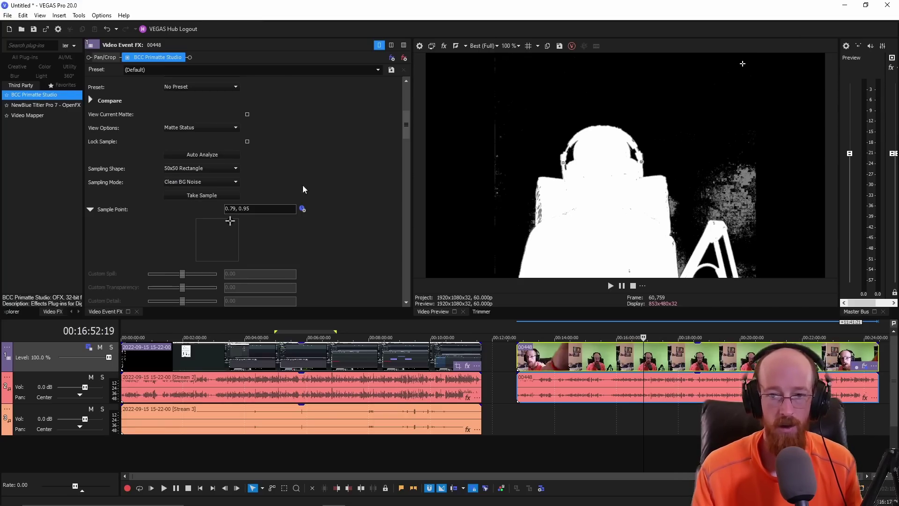
# - Take more background samples at mid-right and bottom-right, ending at Sample Point 0.80, 0.97
pyautogui.moveTo(744, 65); pyautogui.dragTo(749, 148)
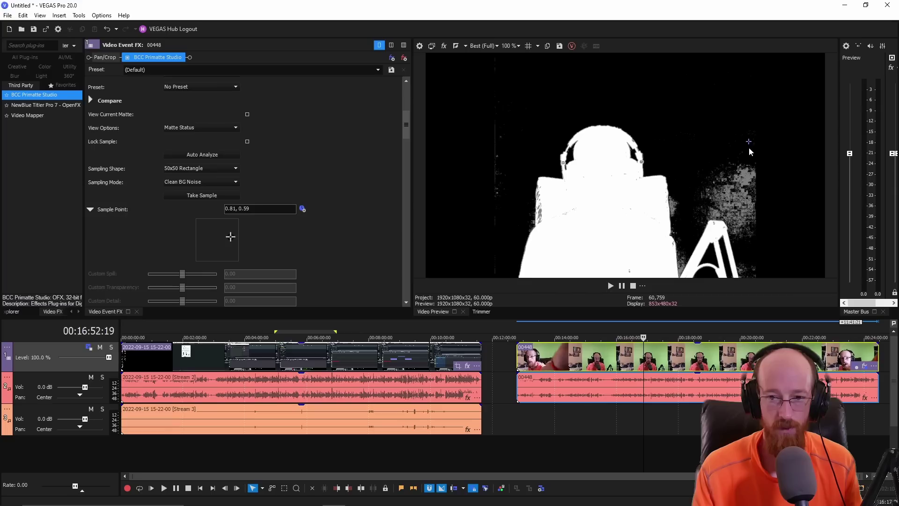
pyautogui.click(744, 173)
pyautogui.click(198, 197)
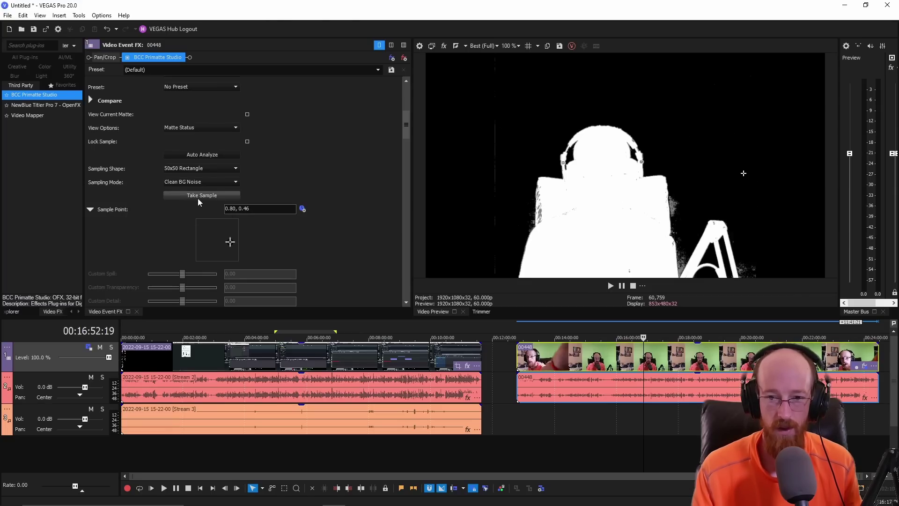
pyautogui.moveTo(744, 176); pyautogui.dragTo(753, 272)
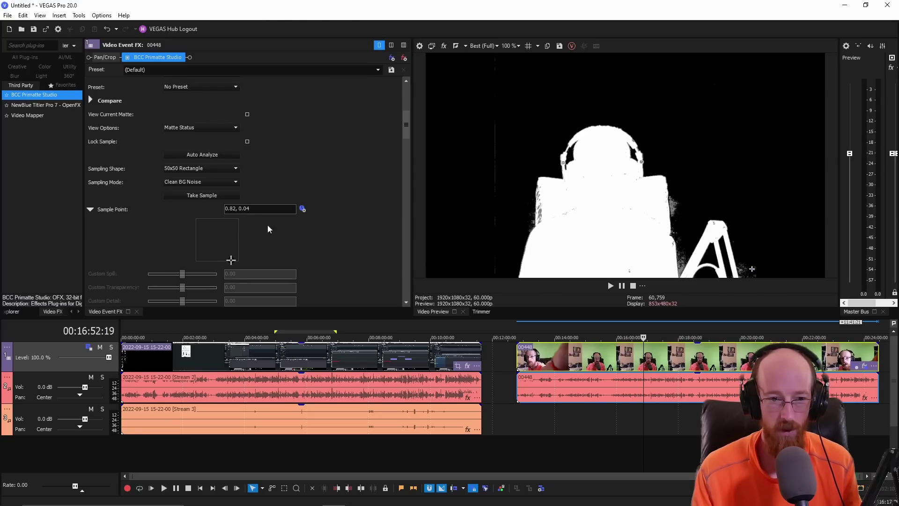
pyautogui.click(201, 195)
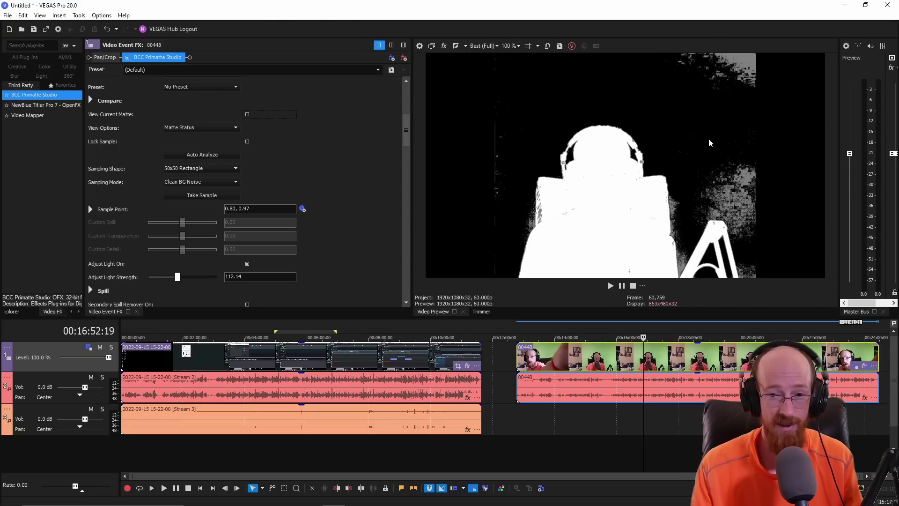
# - Check the matte at a later frame, then resample the top-right background
pyautogui.click(246, 115)
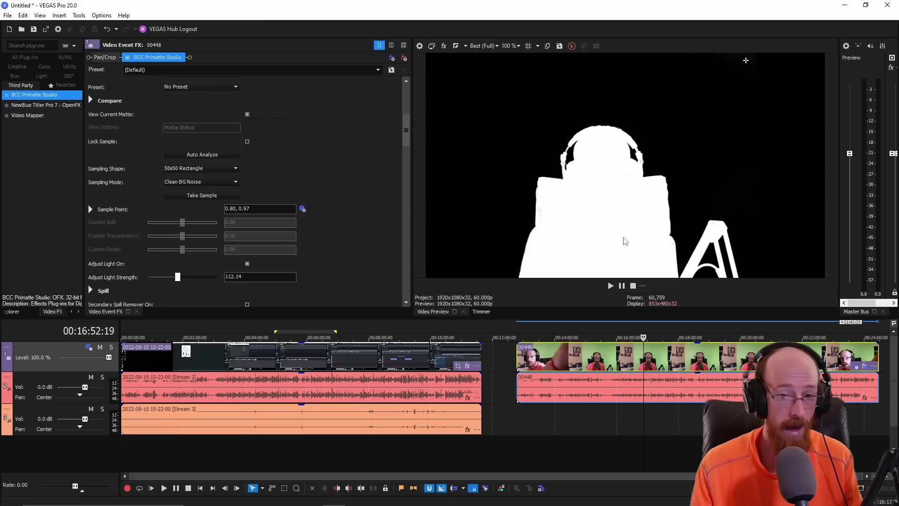
pyautogui.moveTo(703, 335)
pyautogui.mouseDown()
pyautogui.moveTo(788, 333)
pyautogui.moveTo(716, 335)
pyautogui.mouseUp()
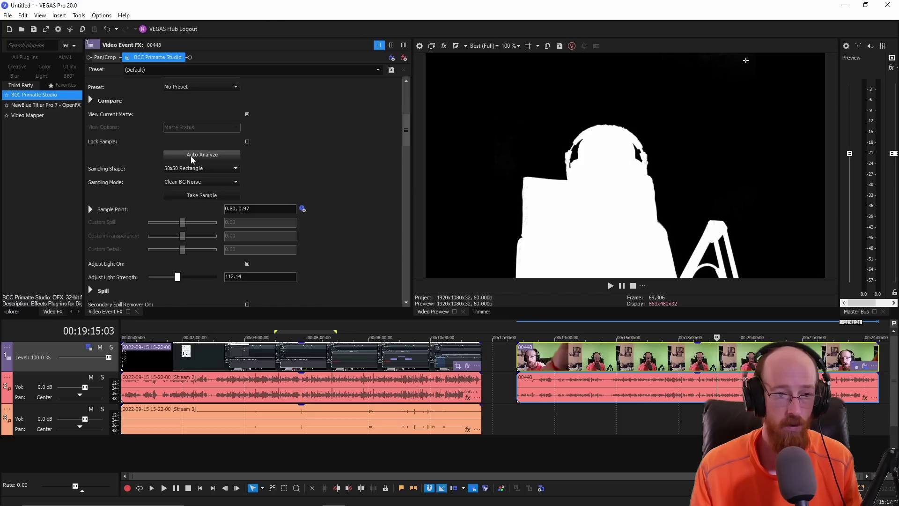
pyautogui.click(247, 114)
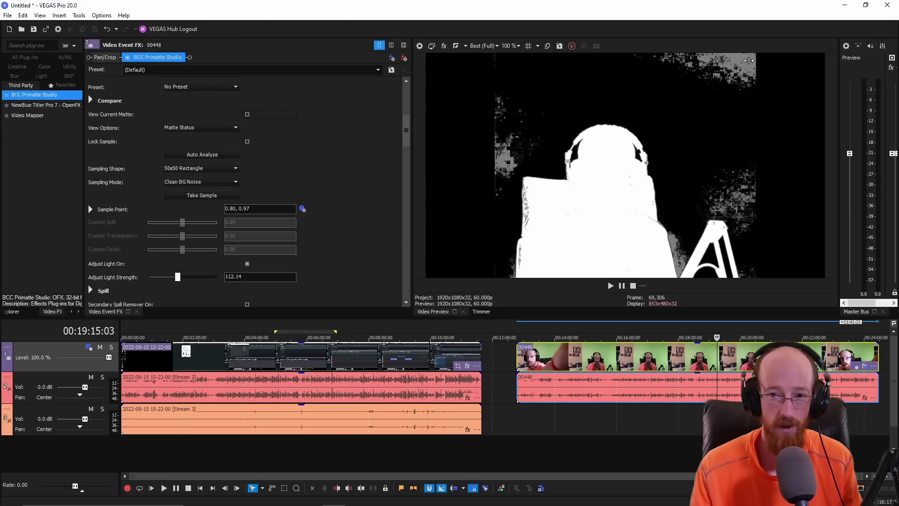
pyautogui.click(90, 209)
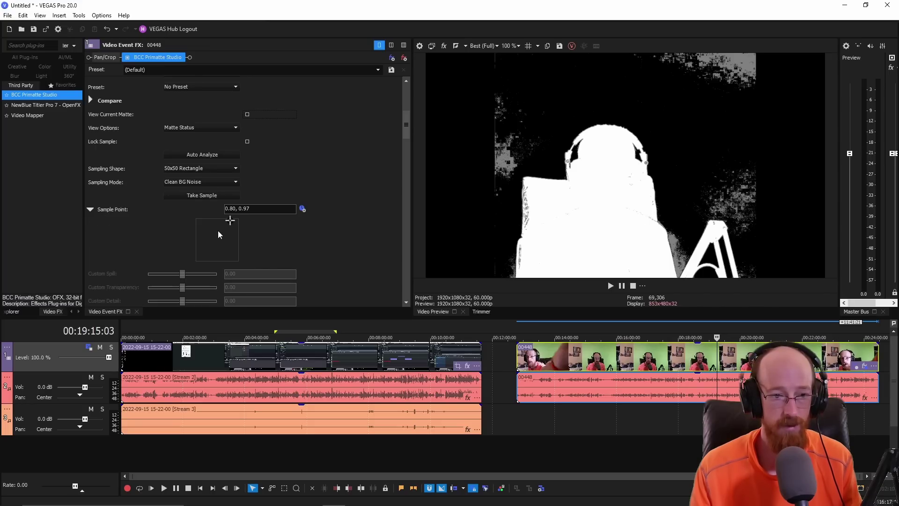
pyautogui.moveTo(230, 221); pyautogui.dragTo(226, 228)
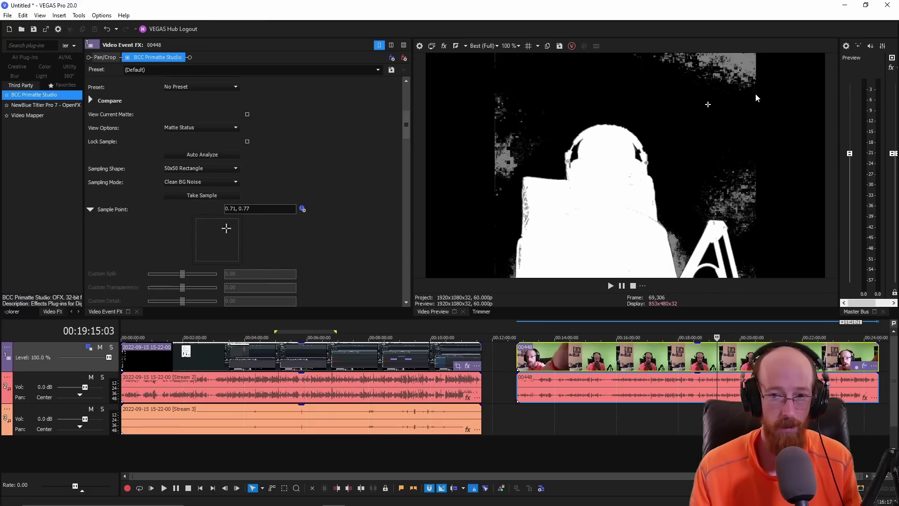
pyautogui.moveTo(725, 94); pyautogui.dragTo(740, 66)
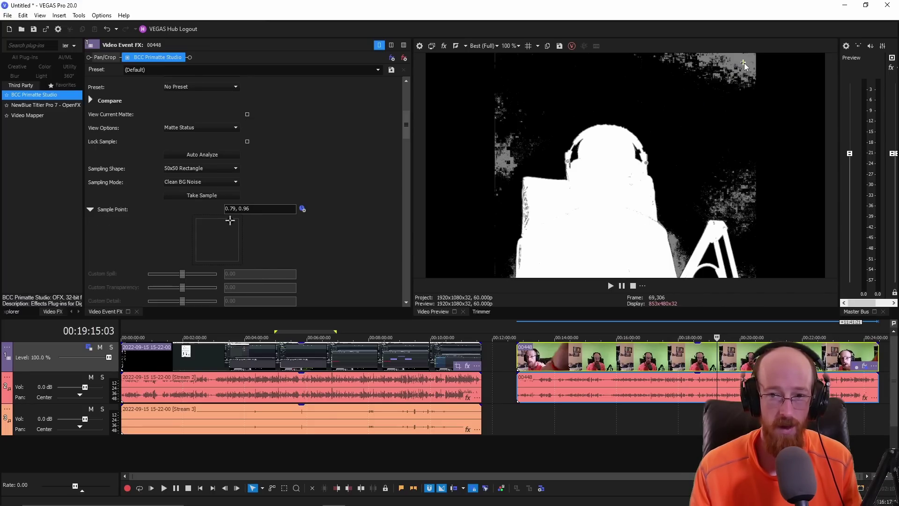
pyautogui.click(222, 193)
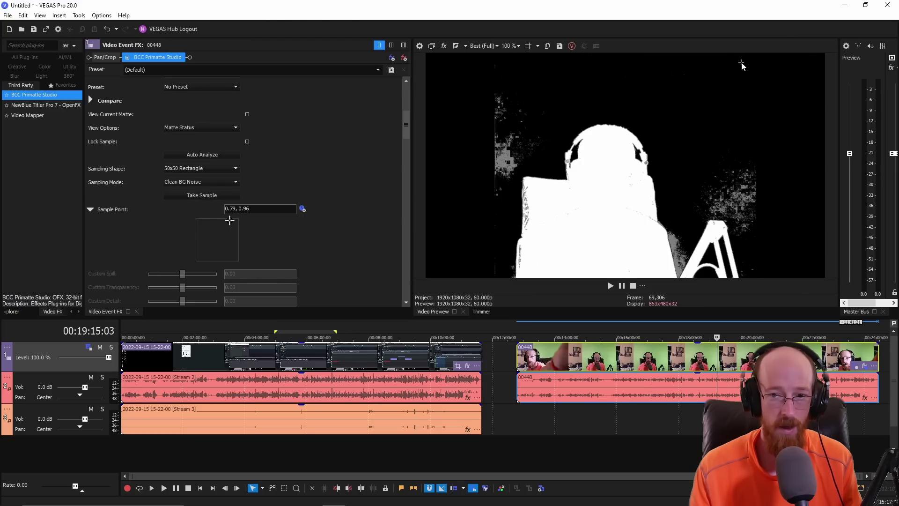
# - Sample the left background at 0.19, 0.54 using a 5x5 Rectangle sampling shape
pyautogui.moveTo(741, 65); pyautogui.dragTo(507, 154)
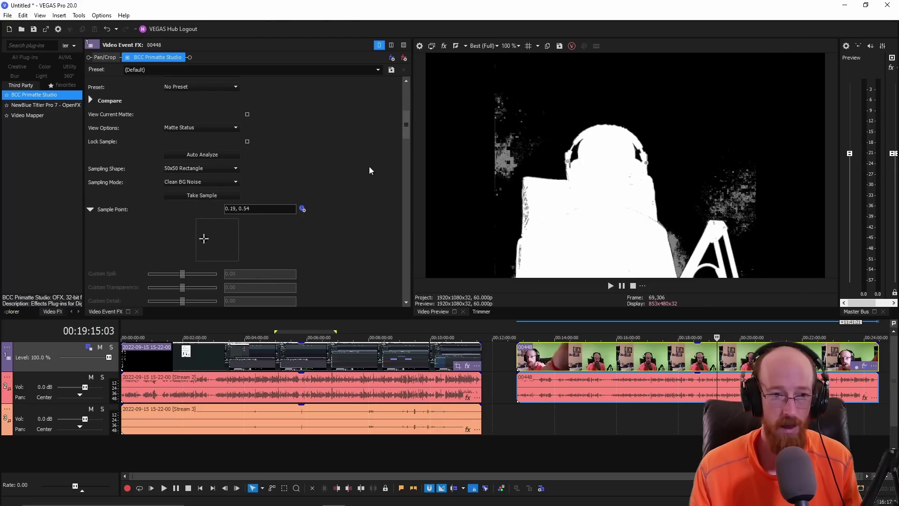
pyautogui.click(198, 169)
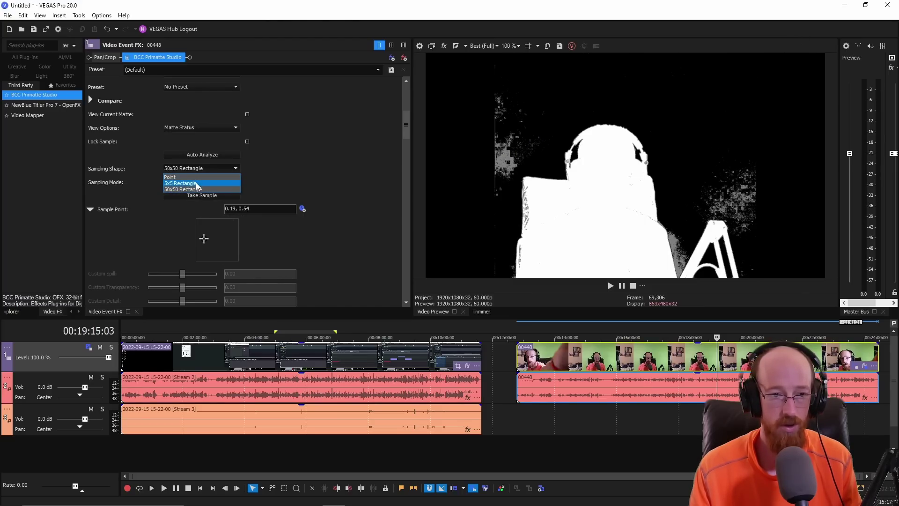
pyautogui.click(196, 184)
pyautogui.click(218, 197)
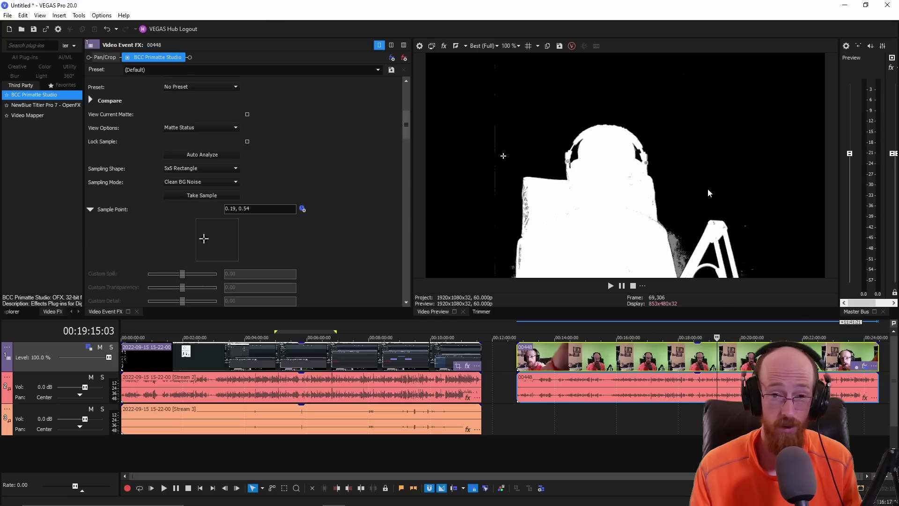
# - Preview the cleaned matte, then set View Options back to Final Composite
pyautogui.click(247, 114)
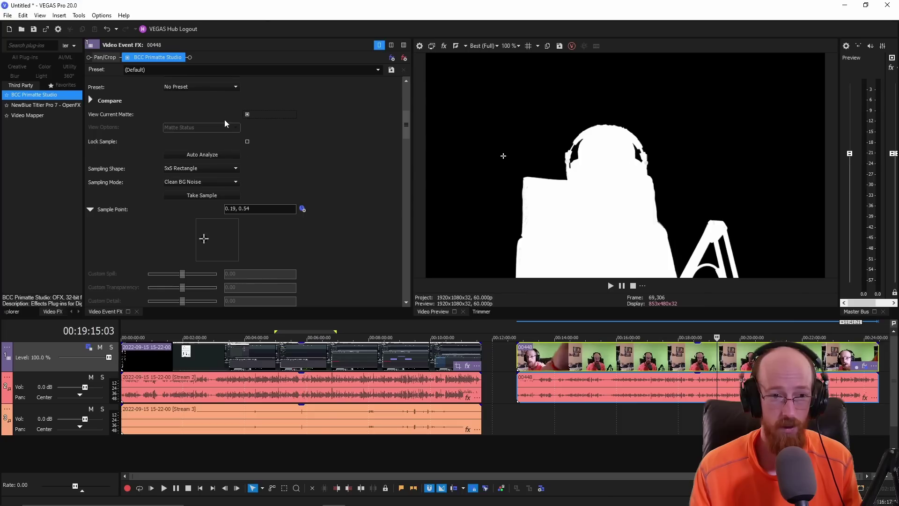
pyautogui.click(248, 114)
pyautogui.click(201, 128)
# - Return the preview to the final composite and scroll down the Primatte settings
pyautogui.click(209, 138)
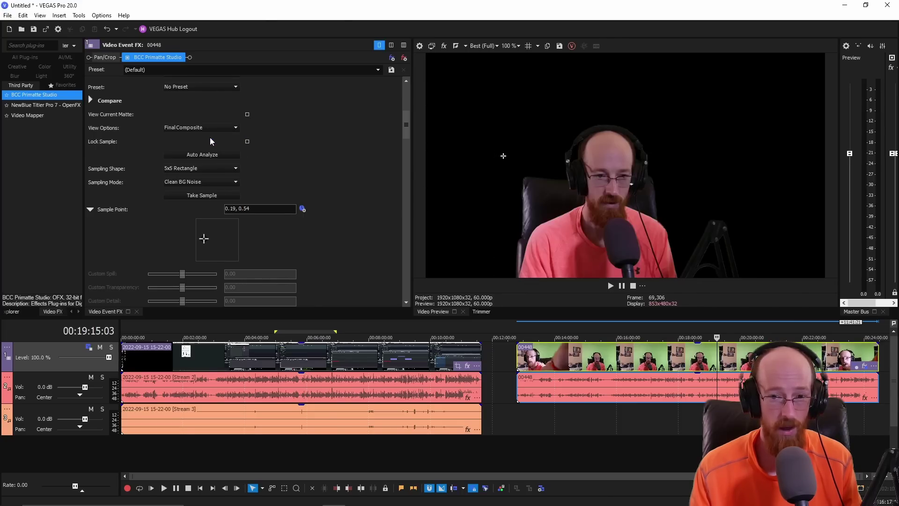
pyautogui.scroll(-2, 364, 185)
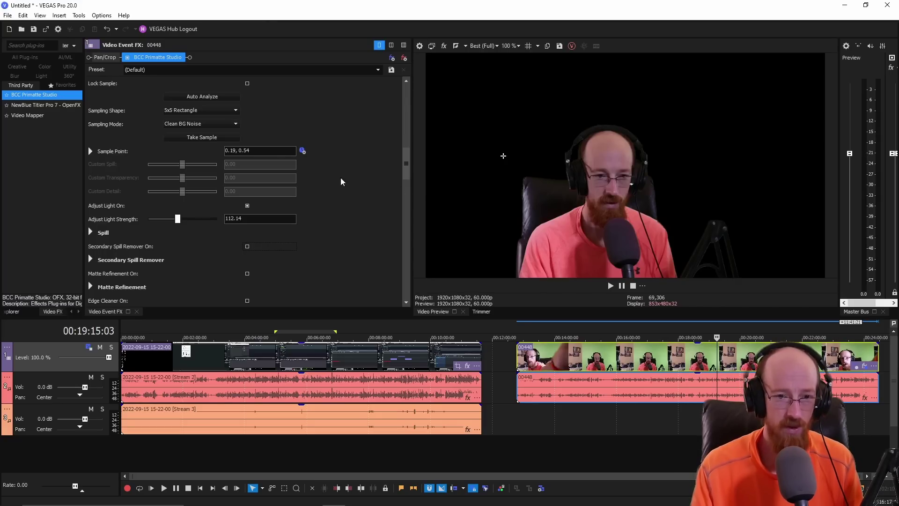
pyautogui.moveTo(407, 163); pyautogui.dragTo(394, 176)
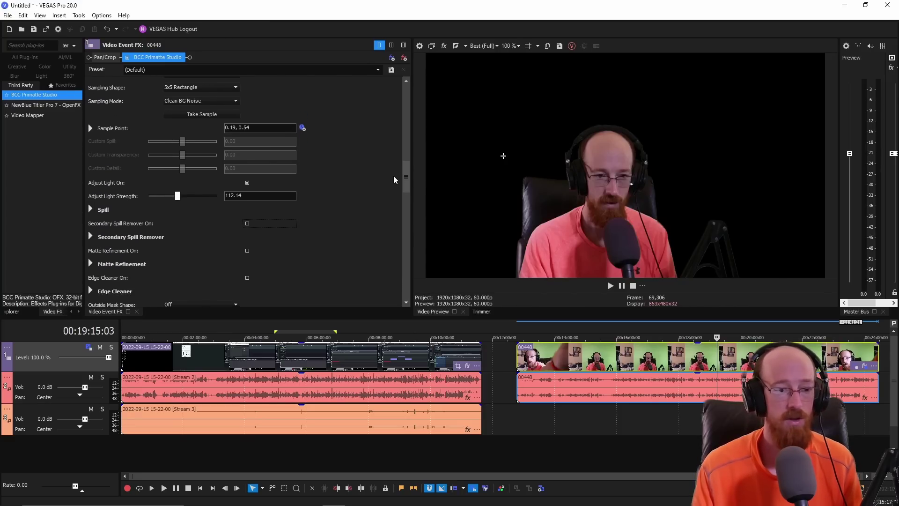
# - Set Spill Replace Mode to Solid Color, amount 100, and turn on Secondary Spill Remover
pyautogui.click(92, 209)
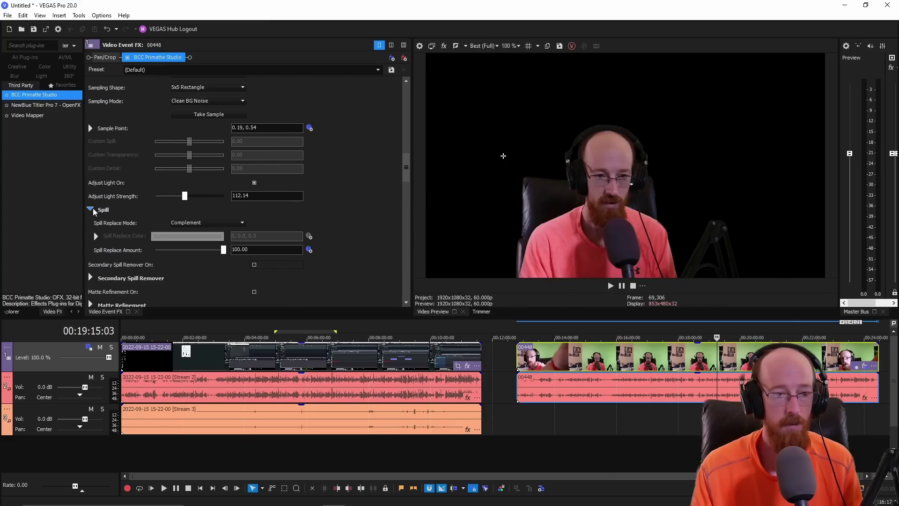
pyautogui.click(195, 224)
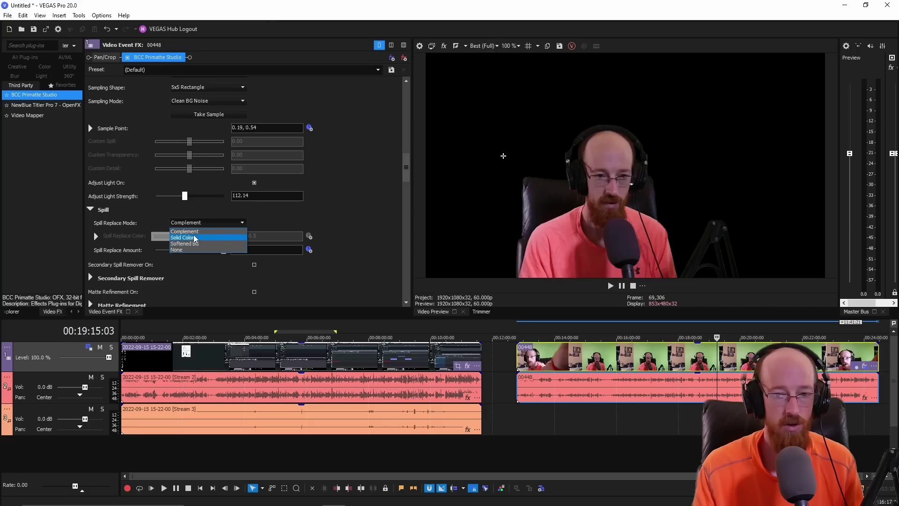
pyautogui.click(195, 238)
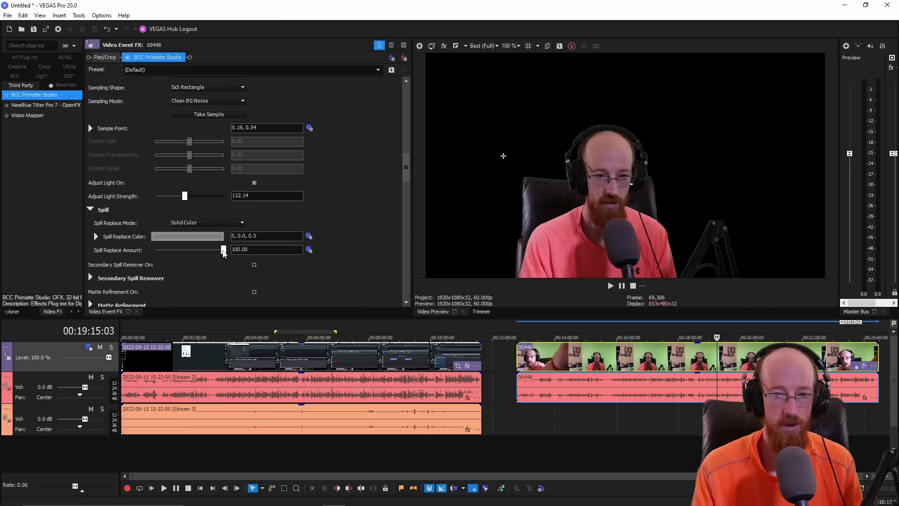
pyautogui.moveTo(224, 254)
pyautogui.mouseDown()
pyautogui.moveTo(174, 253)
pyautogui.moveTo(240, 254)
pyautogui.mouseUp()
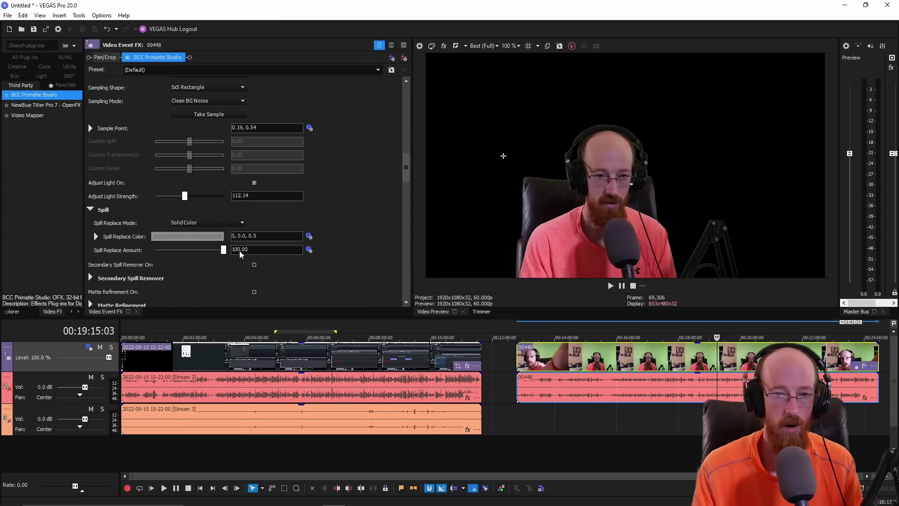
pyautogui.click(254, 264)
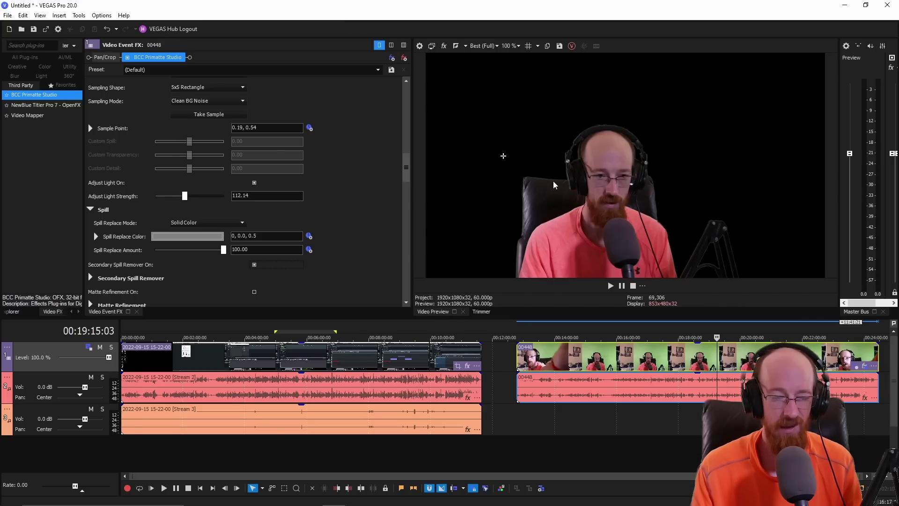
pyautogui.click(255, 265)
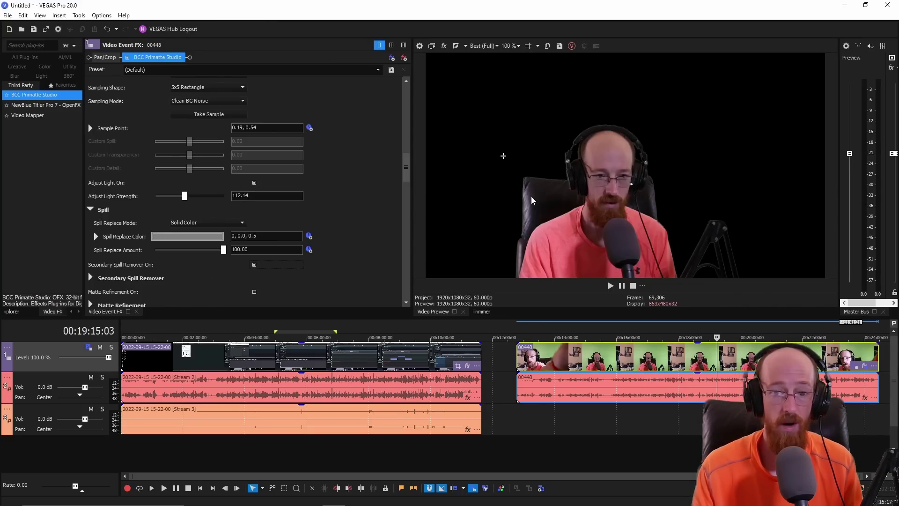
pyautogui.click(768, 333)
# - Enable View Current Matte and scrub the webcam clip, revealing an unkeyed white strip on the left
pyautogui.click(790, 333)
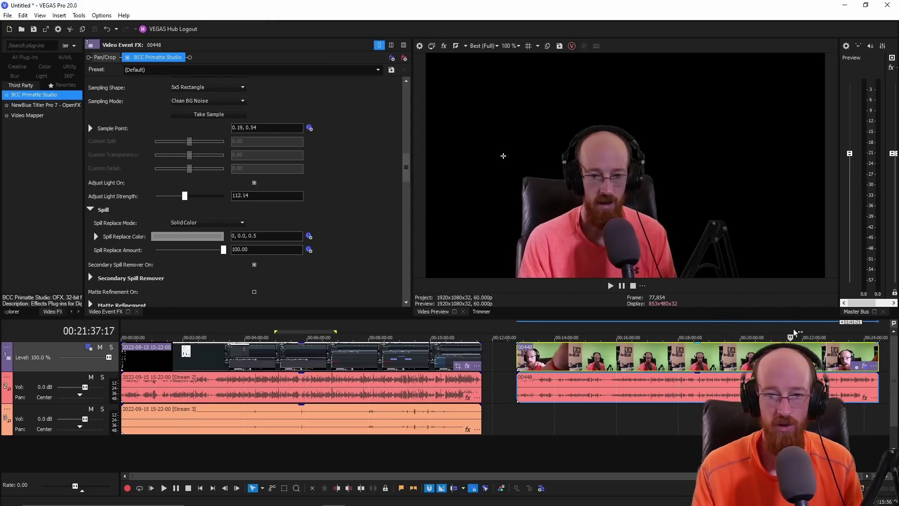
pyautogui.click(698, 333)
pyautogui.click(660, 334)
pyautogui.click(624, 335)
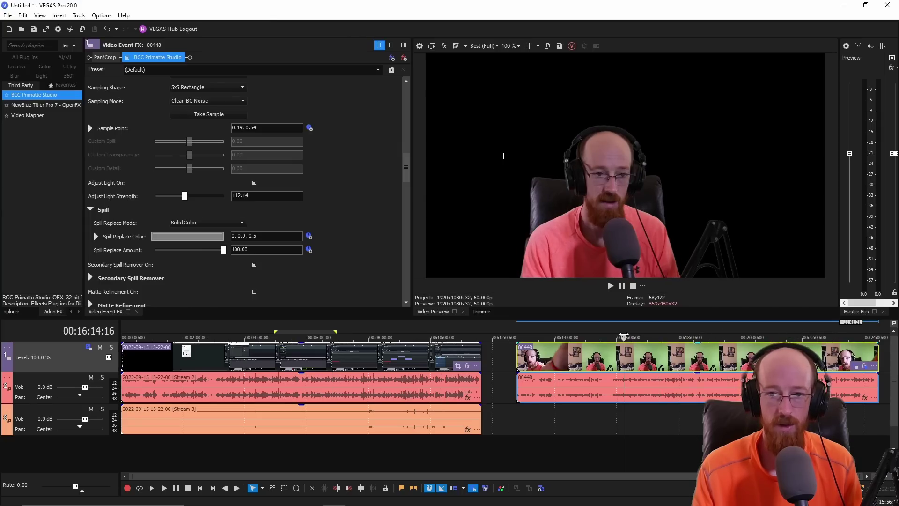
pyautogui.scroll(3, 378, 181)
pyautogui.scroll(2, 373, 181)
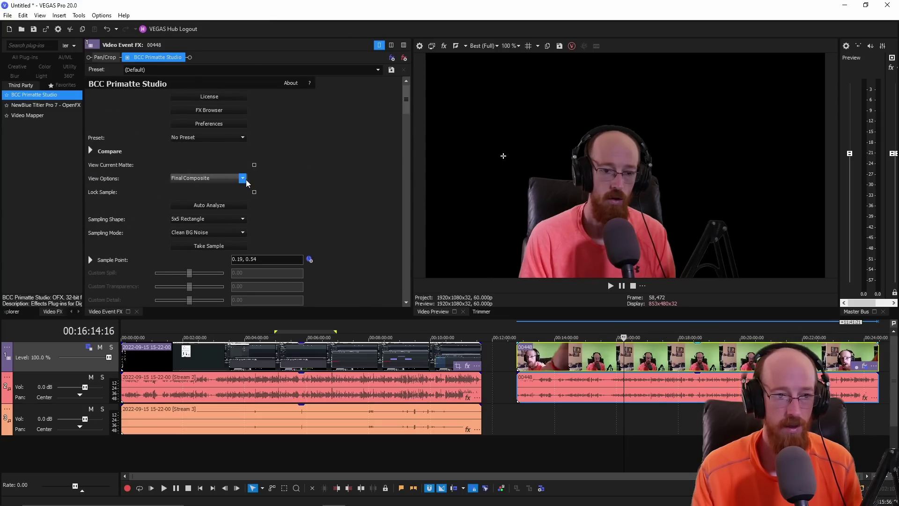
pyautogui.click(254, 165)
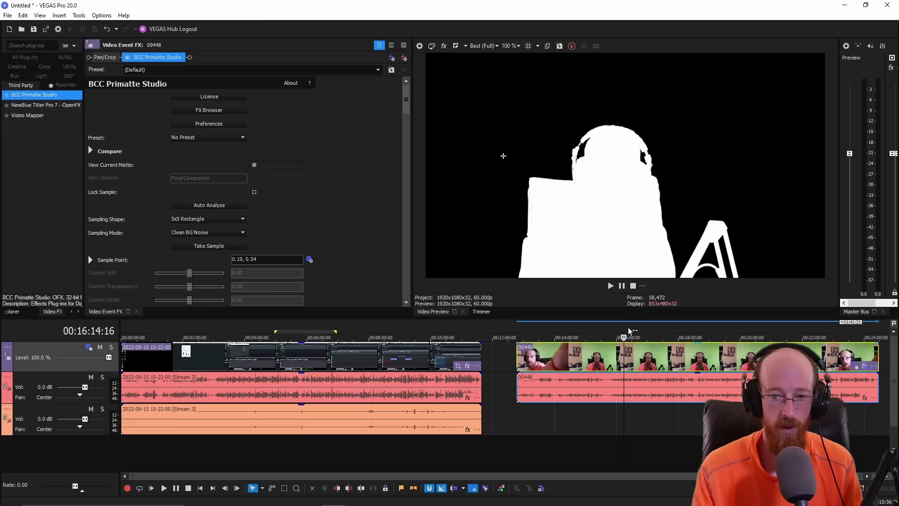
pyautogui.moveTo(619, 326); pyautogui.dragTo(538, 337)
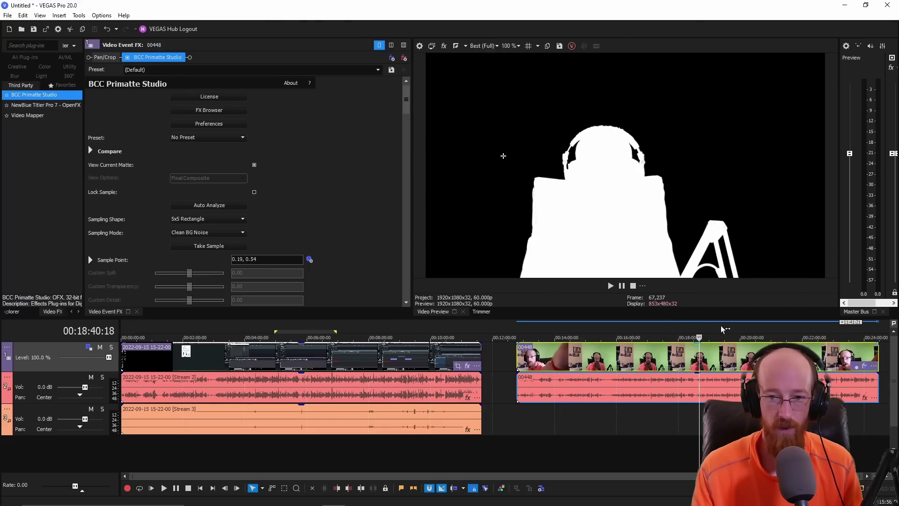
pyautogui.moveTo(721, 325)
pyautogui.mouseDown()
pyautogui.moveTo(871, 330)
pyautogui.moveTo(706, 336)
pyautogui.mouseUp()
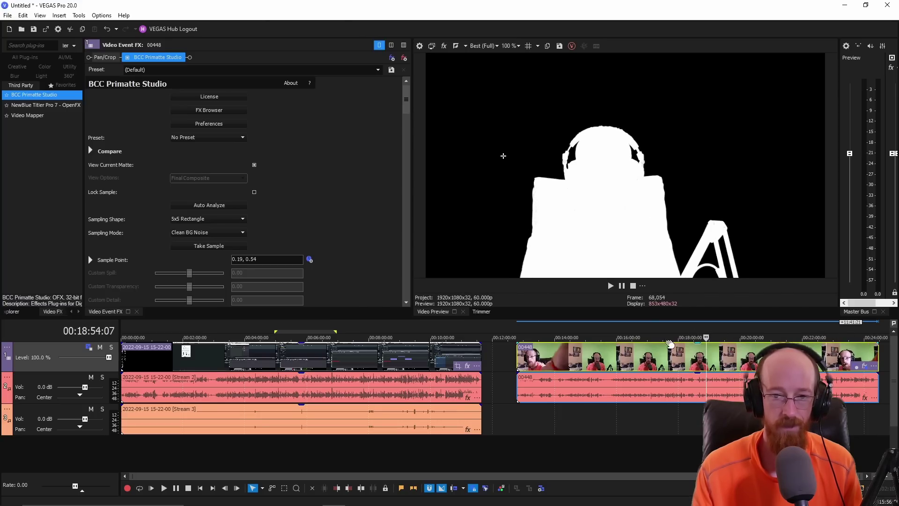
pyautogui.click(531, 334)
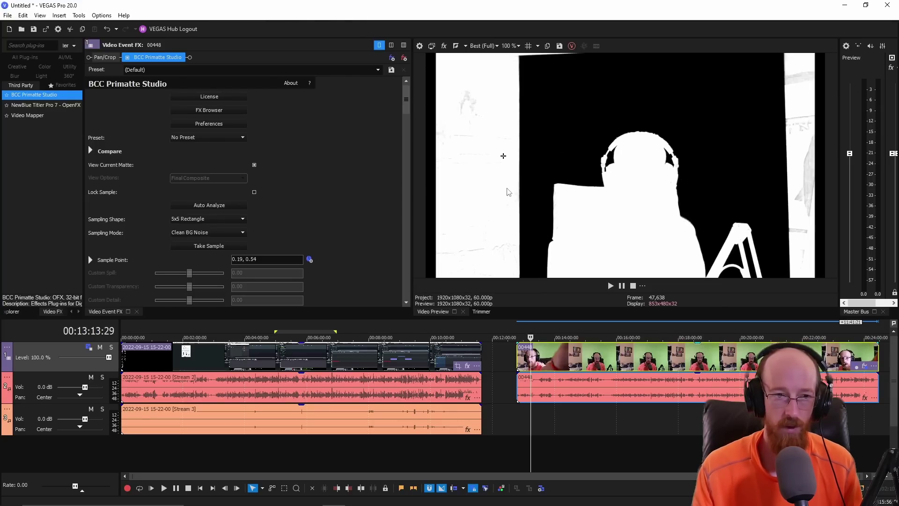
pyautogui.click(109, 58)
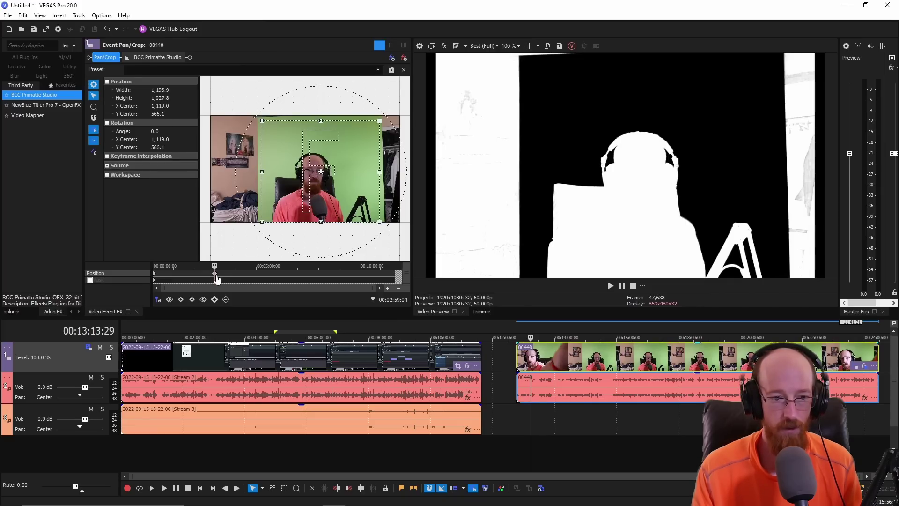
pyautogui.click(155, 274)
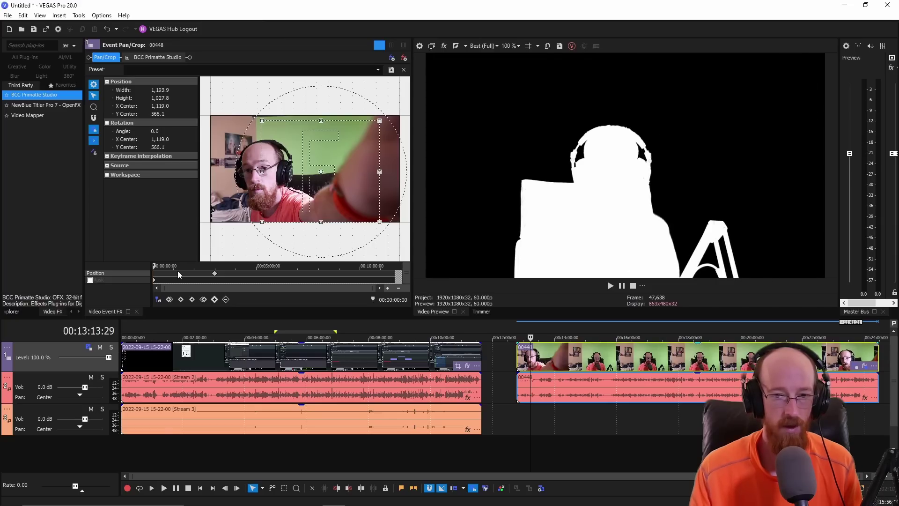
pyautogui.click(215, 279)
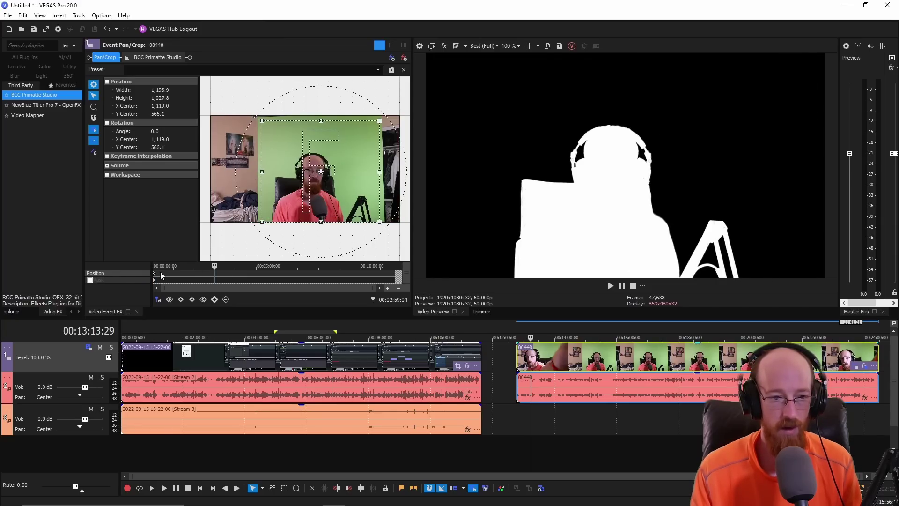
pyautogui.click(155, 278)
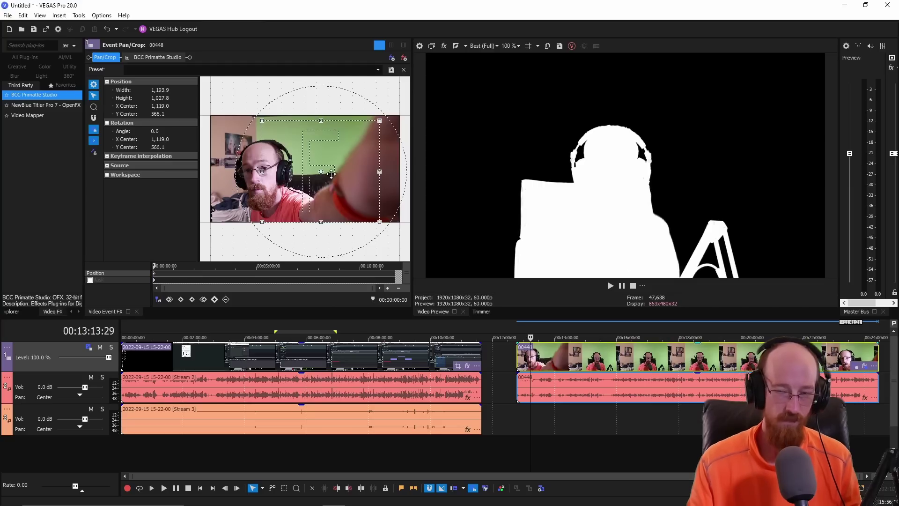
pyautogui.moveTo(525, 326); pyautogui.dragTo(581, 327)
pyautogui.click(670, 332)
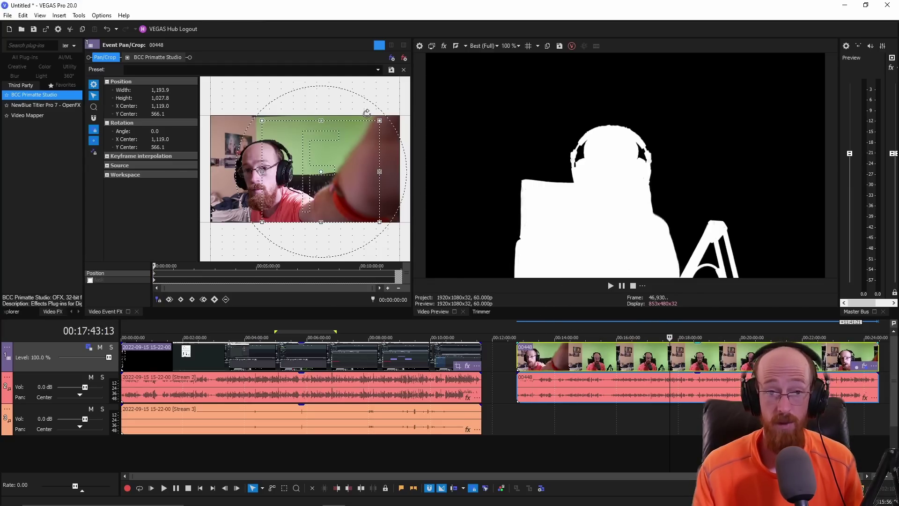
pyautogui.click(169, 57)
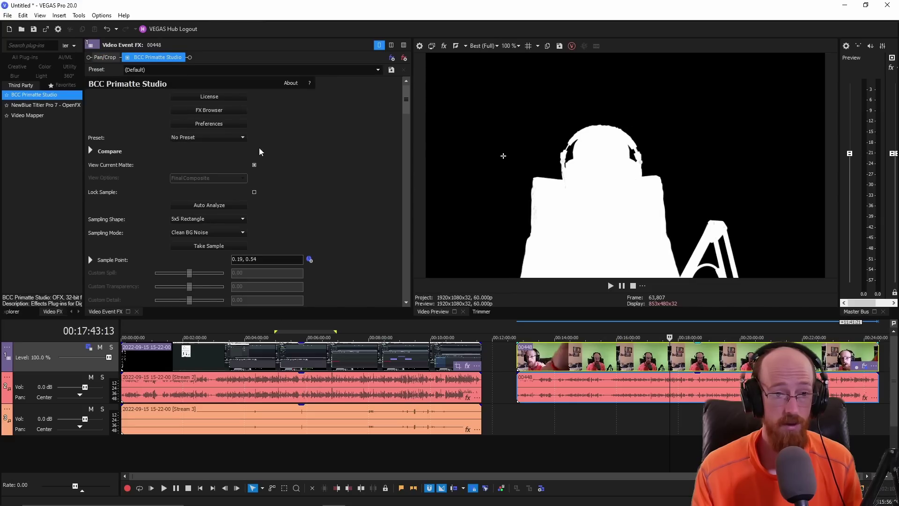
# - Turn off View Current Matte and move the 00448 audio onto a new second audio track
pyautogui.click(255, 165)
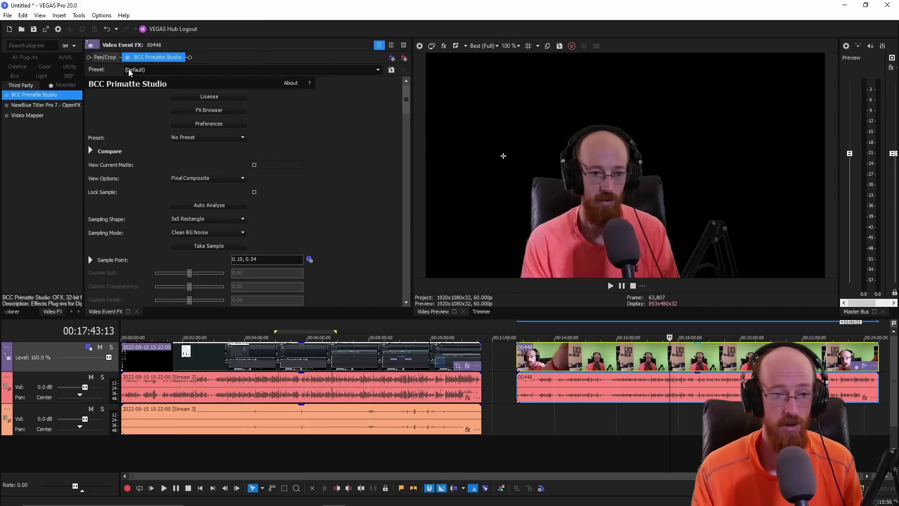
pyautogui.click(531, 365)
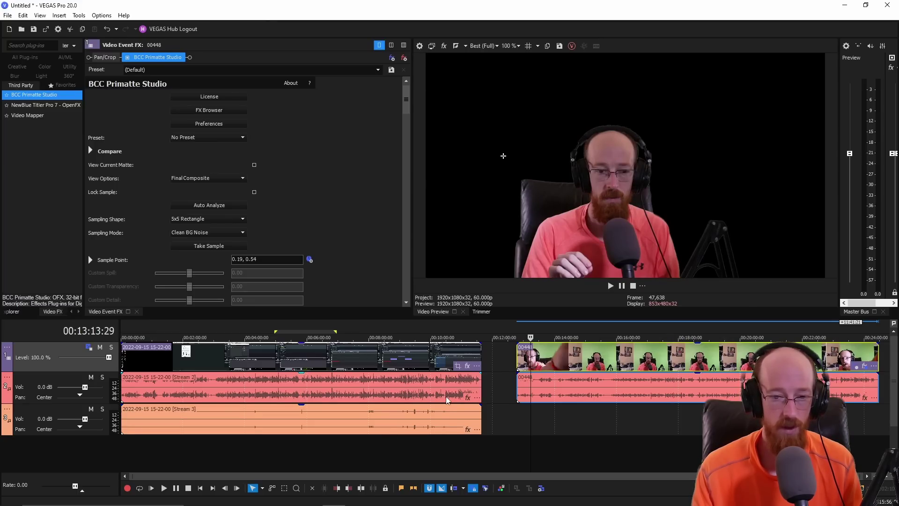
pyautogui.click(83, 391)
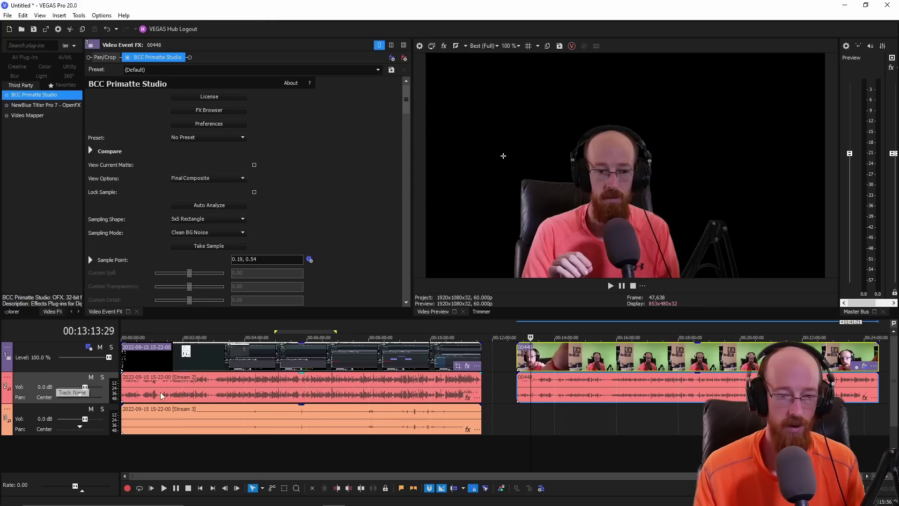
pyautogui.hotkey('ctrl', 'shift', 'q')
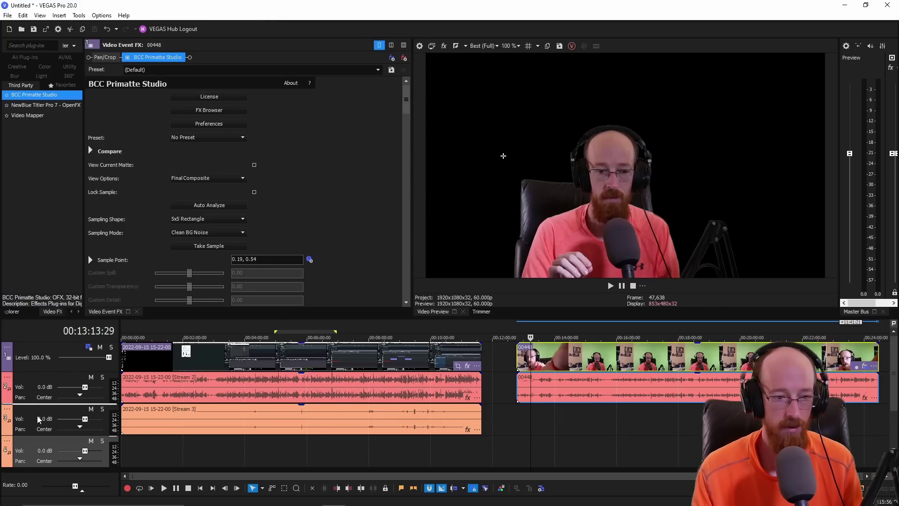
pyautogui.moveTo(39, 419); pyautogui.dragTo(84, 385)
pyautogui.moveTo(558, 418); pyautogui.dragTo(560, 388)
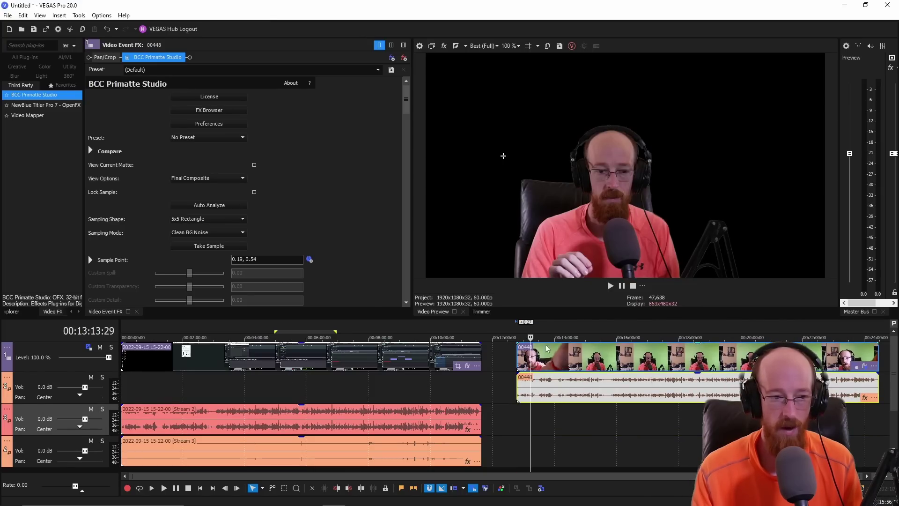
# - Insert a new top video track and move clip 00448 onto it at 00:00
pyautogui.click(569, 356)
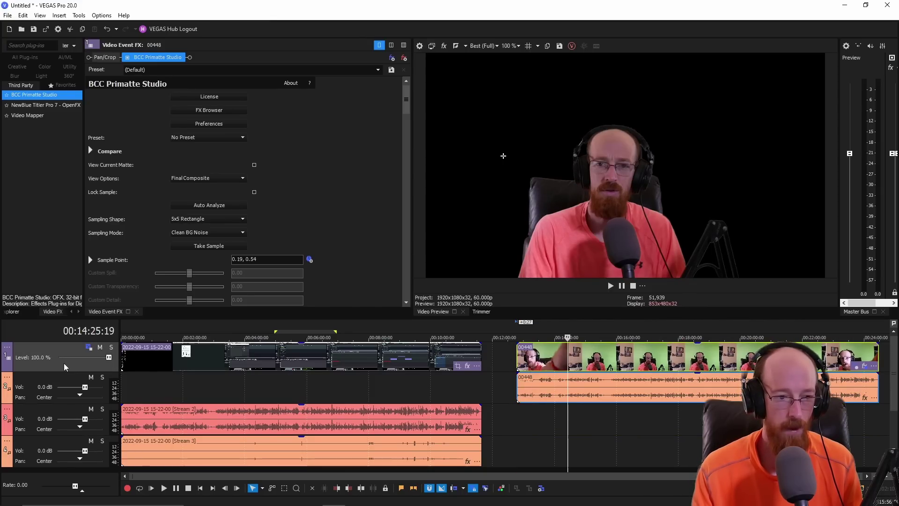
pyautogui.rightClick(48, 354)
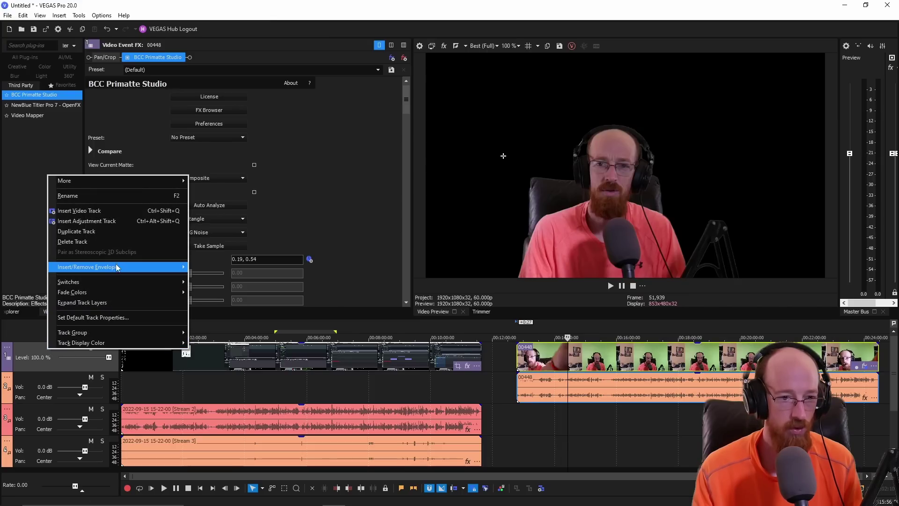
pyautogui.click(119, 212)
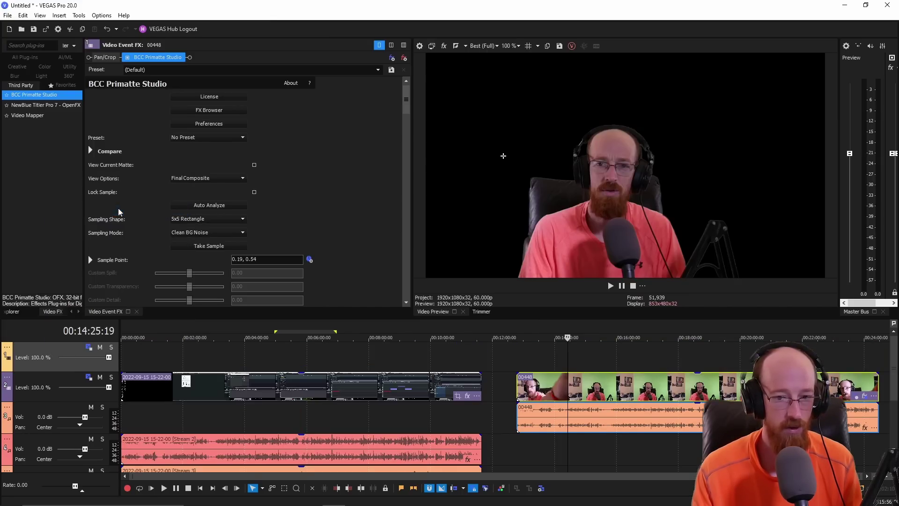
pyautogui.moveTo(593, 395); pyautogui.dragTo(150, 361)
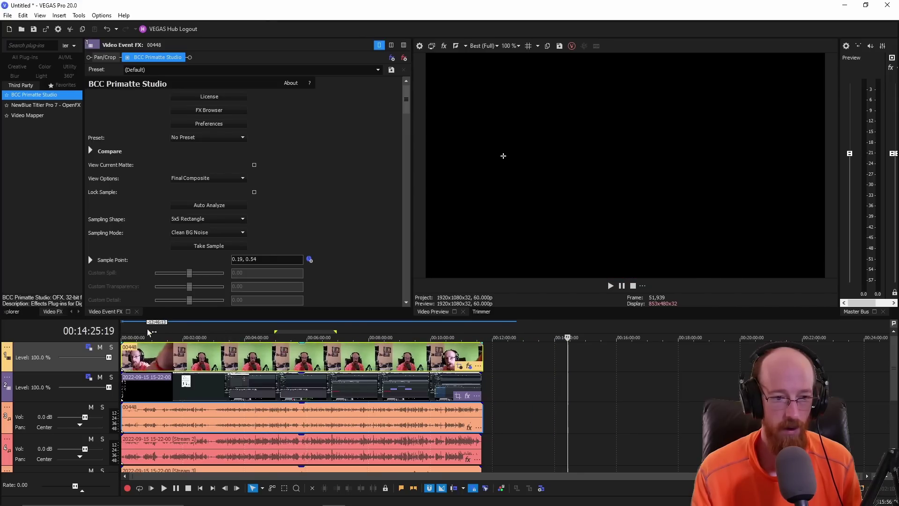
pyautogui.click(149, 361)
# - Set the playhead to 00:00:44:06 and select the screen recording's audio event
pyautogui.scroll(10, 190, 410)
pyautogui.scroll(3, 354, 410)
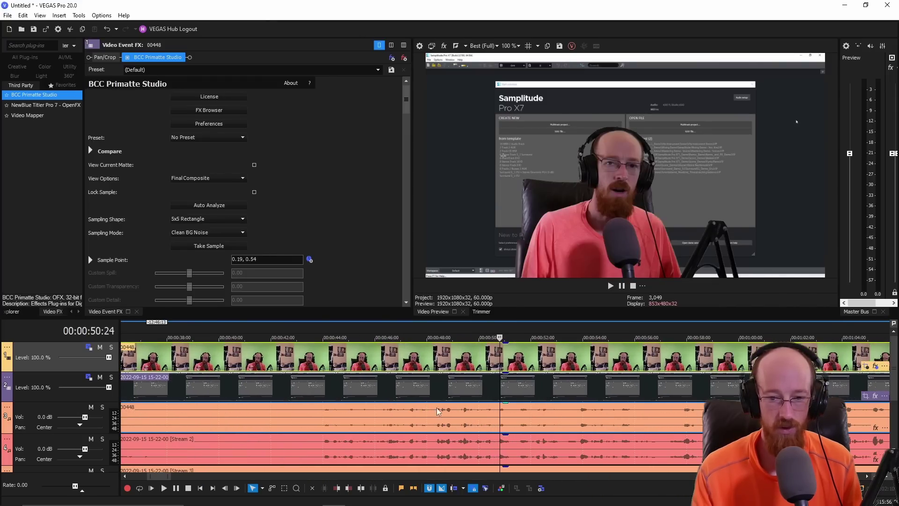
pyautogui.click(329, 335)
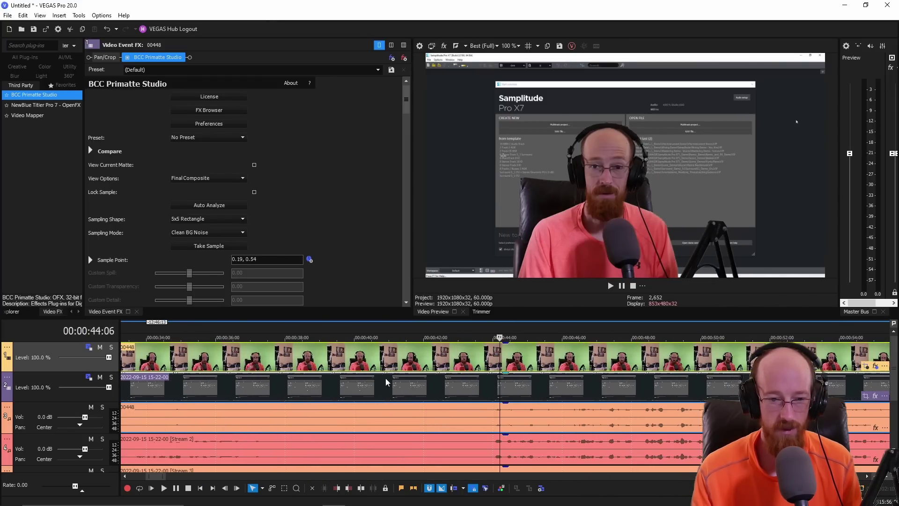
pyautogui.scroll(5, 527, 403)
pyautogui.scroll(-2, 505, 388)
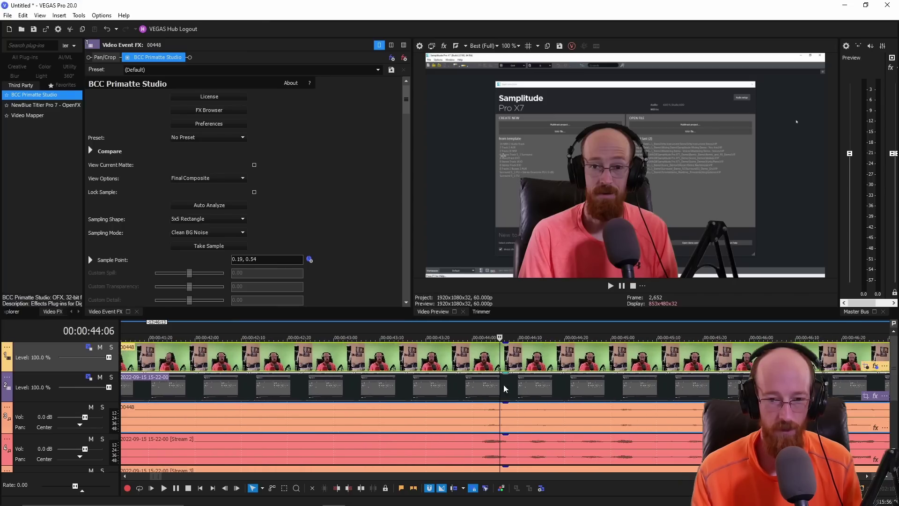
pyautogui.click(531, 419)
# - Open the audio event's Properties, close with OK, and select the webcam audio on track 3
pyautogui.rightClick(532, 417)
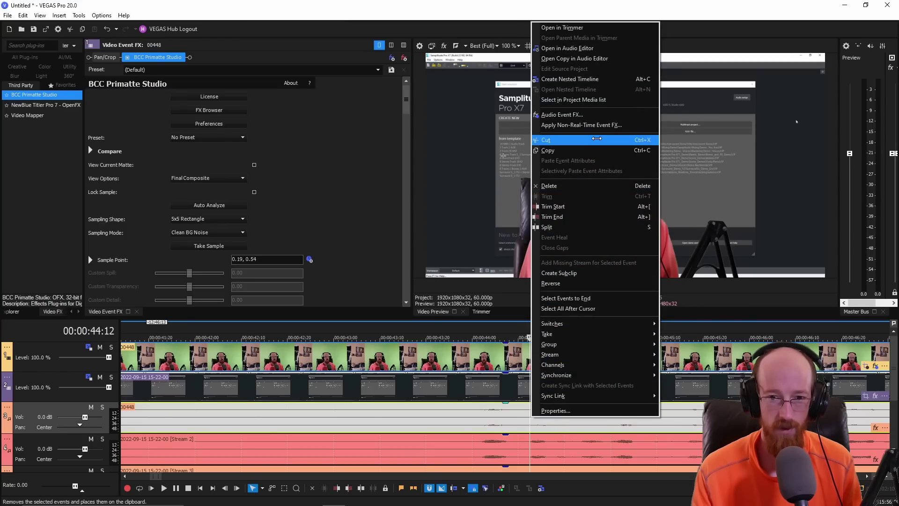
pyautogui.click(556, 411)
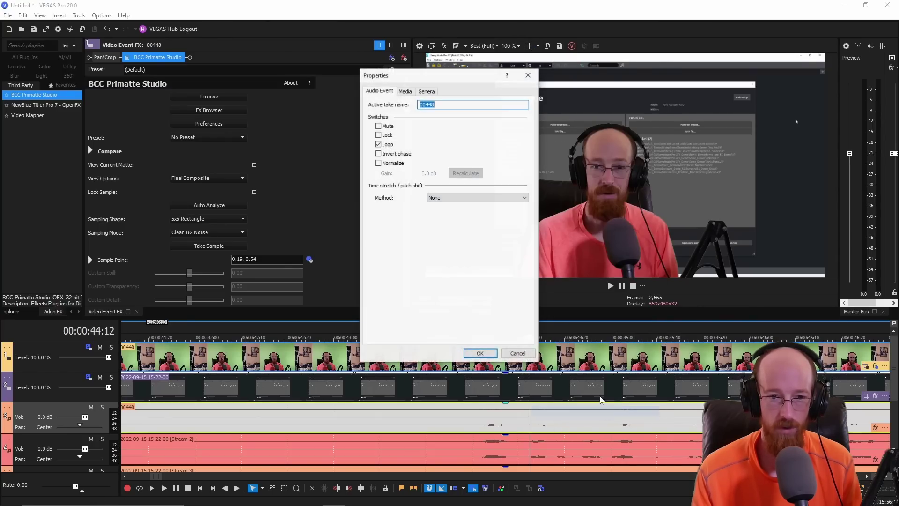
pyautogui.click(480, 354)
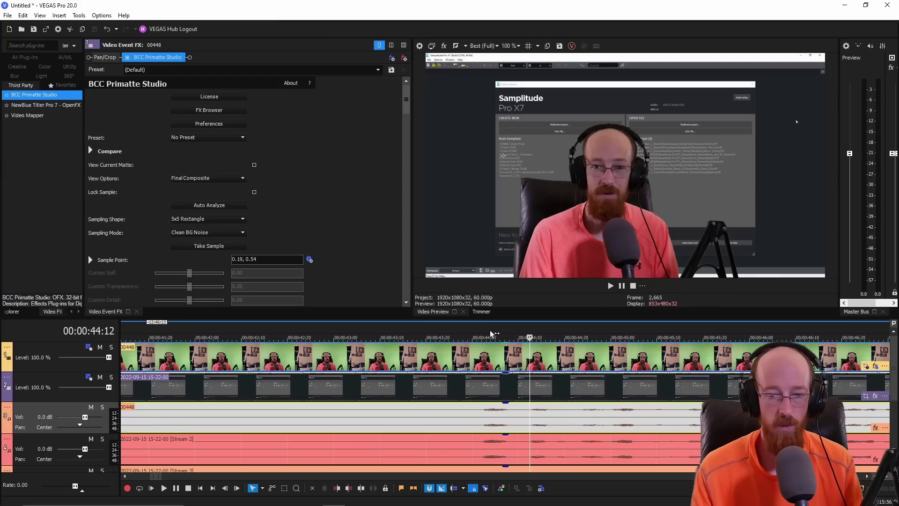
pyautogui.click(491, 385)
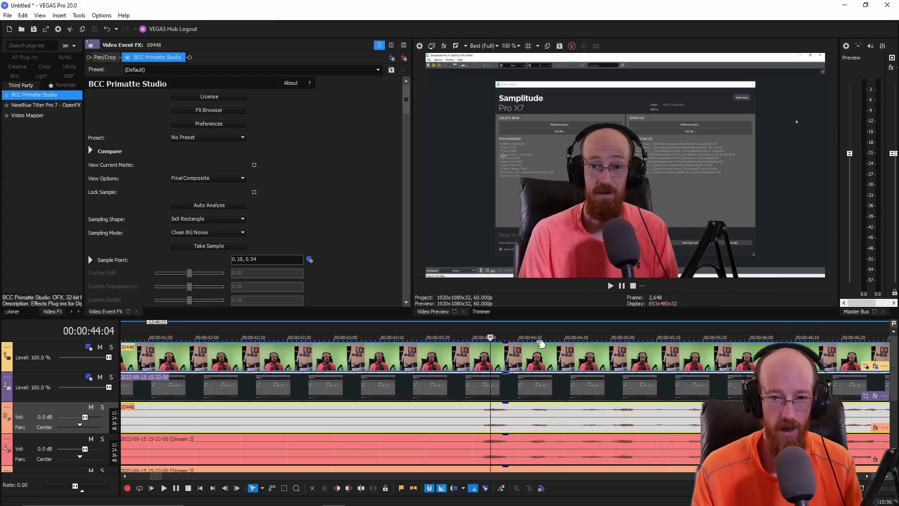
pyautogui.click(544, 399)
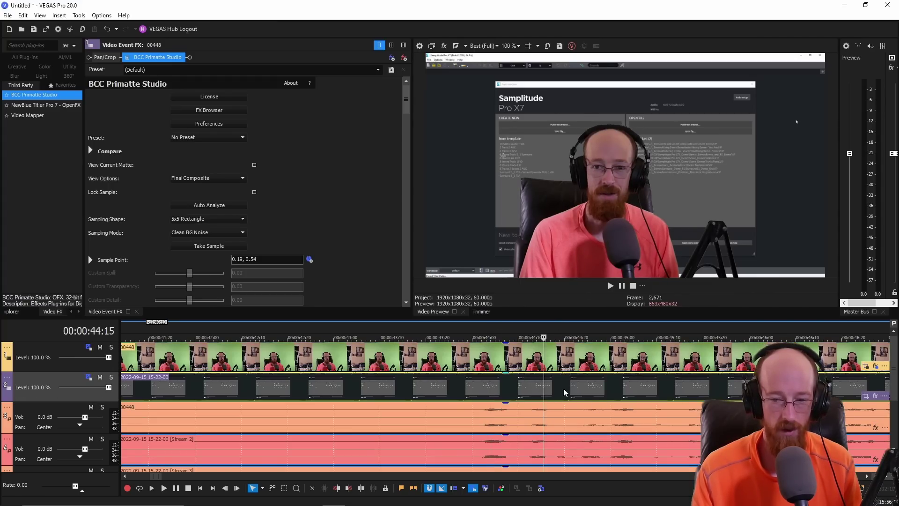
pyautogui.scroll(-5, 522, 414)
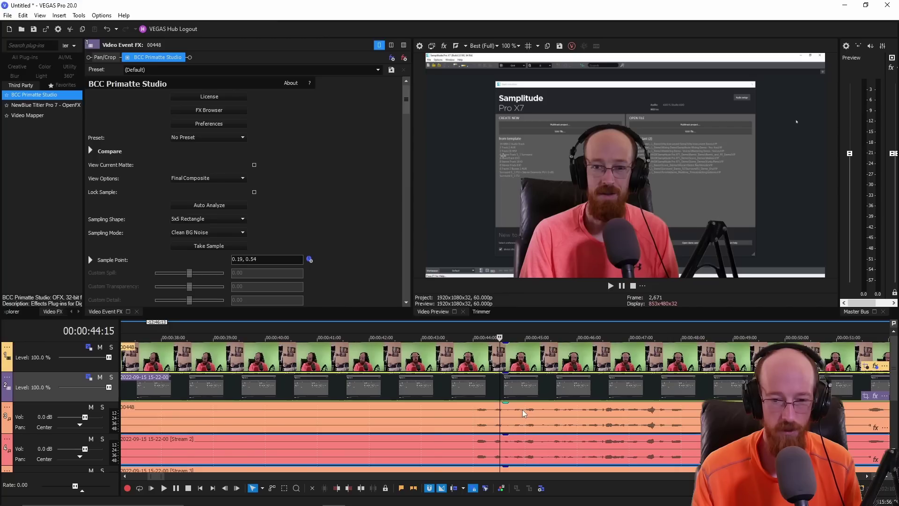
# - Play back from 44:02 to check the audio sync
pyautogui.click(489, 336)
pyautogui.press('space')
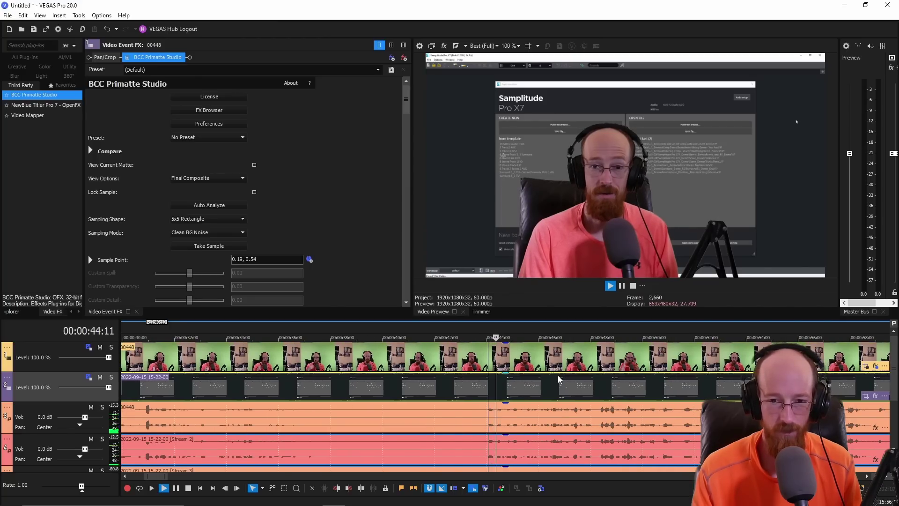
pyautogui.press('space')
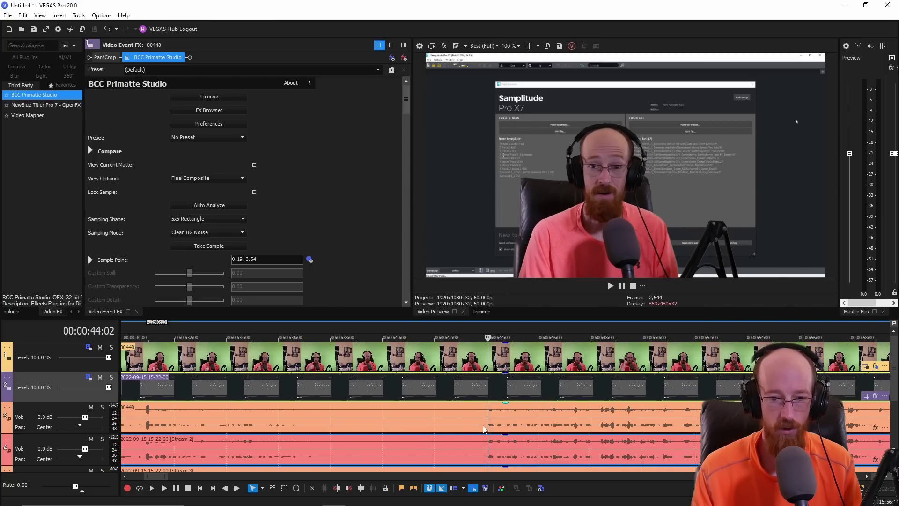
# - Select the webcam 00448 audio event on track 3 and delete it
pyautogui.click(484, 424)
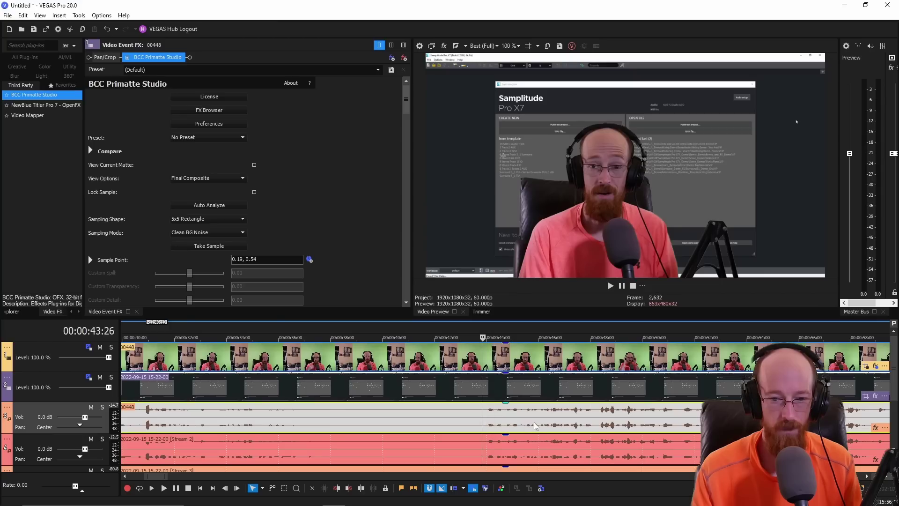
pyautogui.click(510, 424)
pyautogui.moveTo(511, 424); pyautogui.dragTo(624, 424)
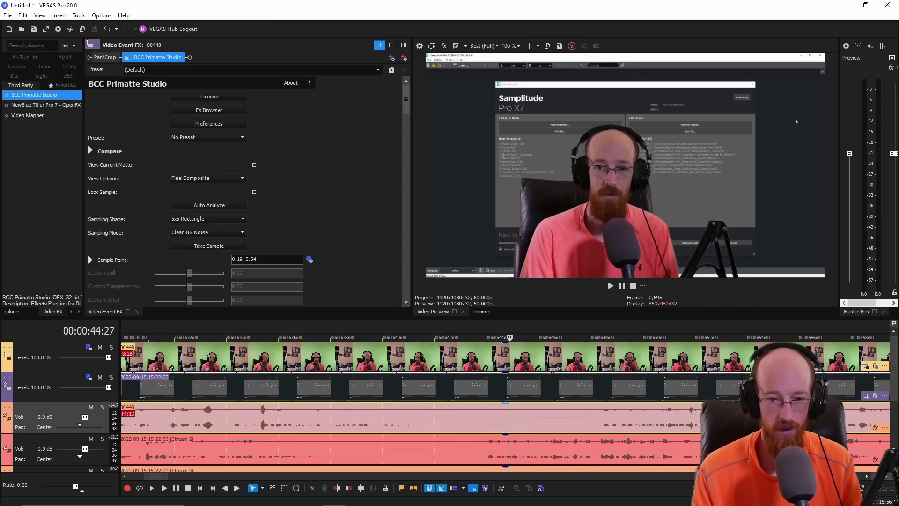
pyautogui.press('Delete')
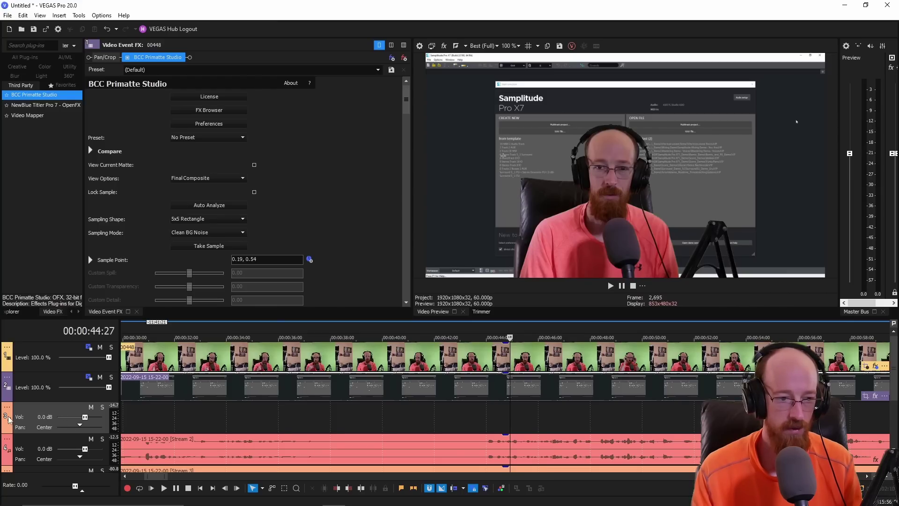
# - Delete the empty track 3 and slide the grouped clips to the right
pyautogui.rightClick(25, 413)
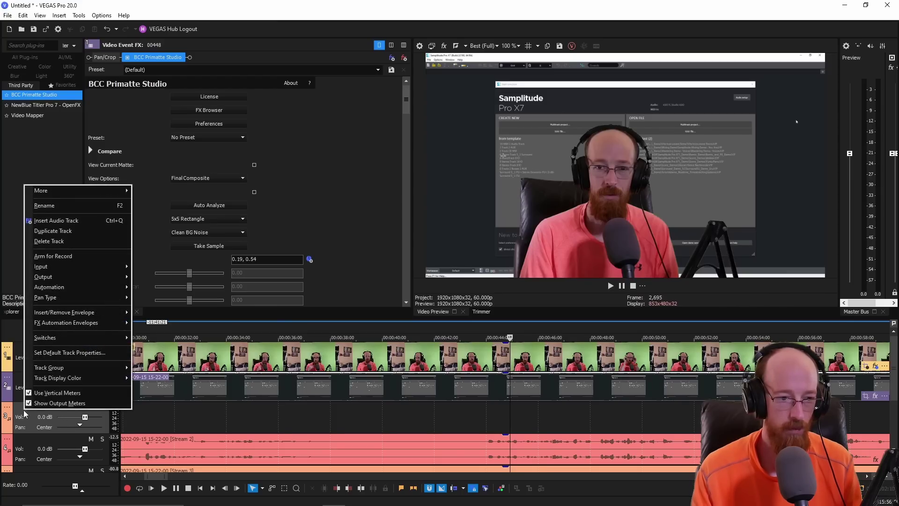
pyautogui.click(74, 241)
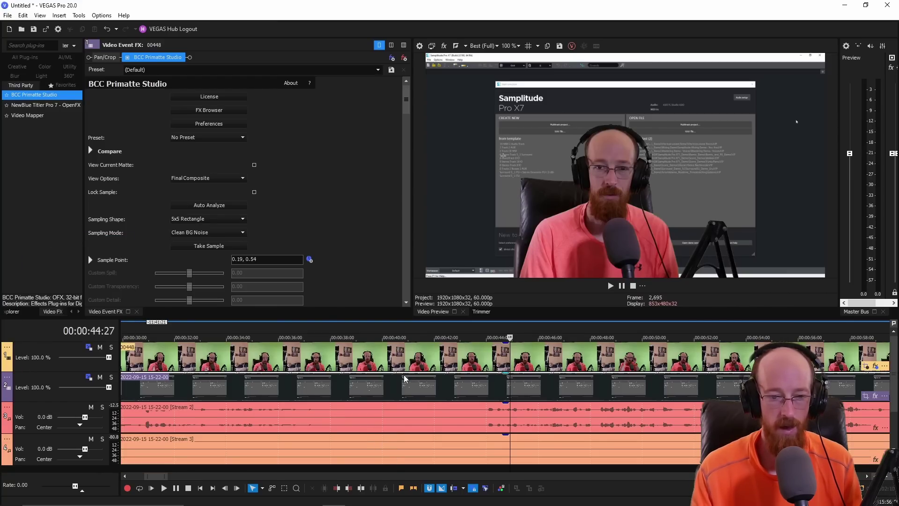
pyautogui.click(424, 383)
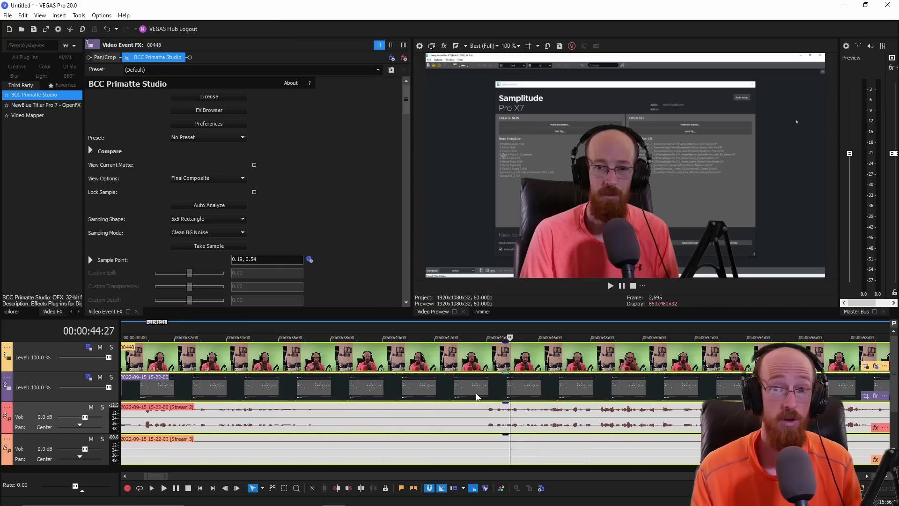
pyautogui.moveTo(413, 384); pyautogui.dragTo(213, 360)
# - Play back from about 45 s to check the new sync
pyautogui.scroll(-5, 469, 377)
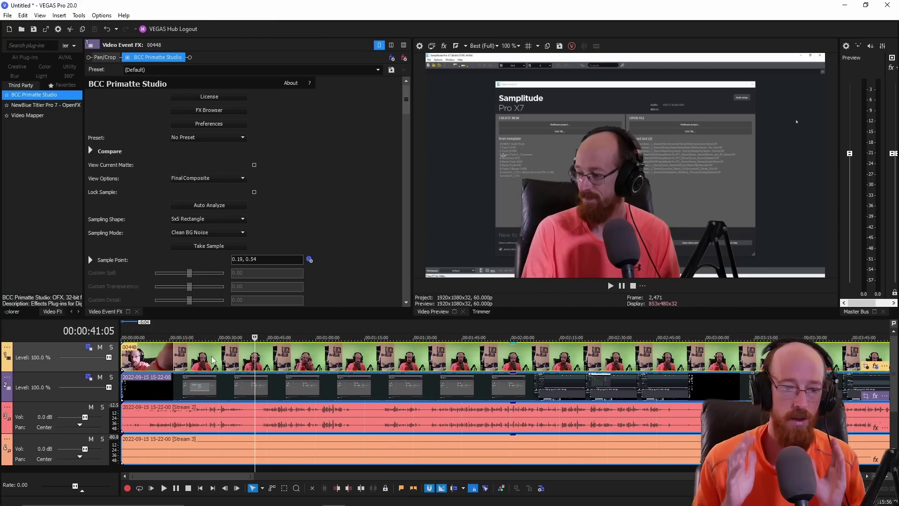
pyautogui.click(280, 419)
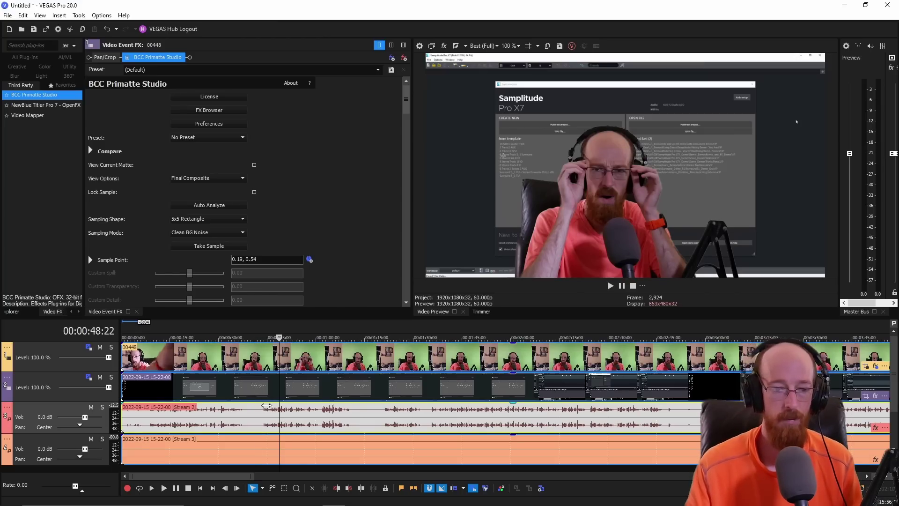
pyautogui.click(271, 331)
pyautogui.press('space')
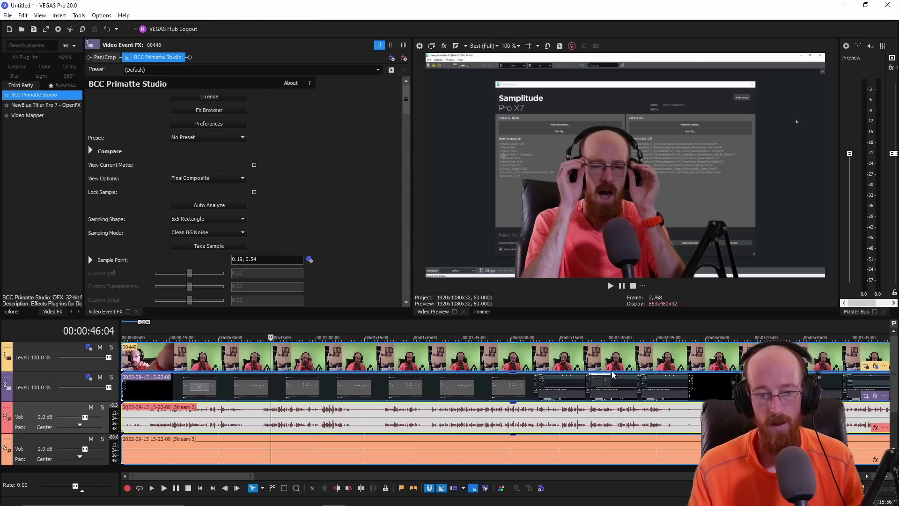
pyautogui.press('space')
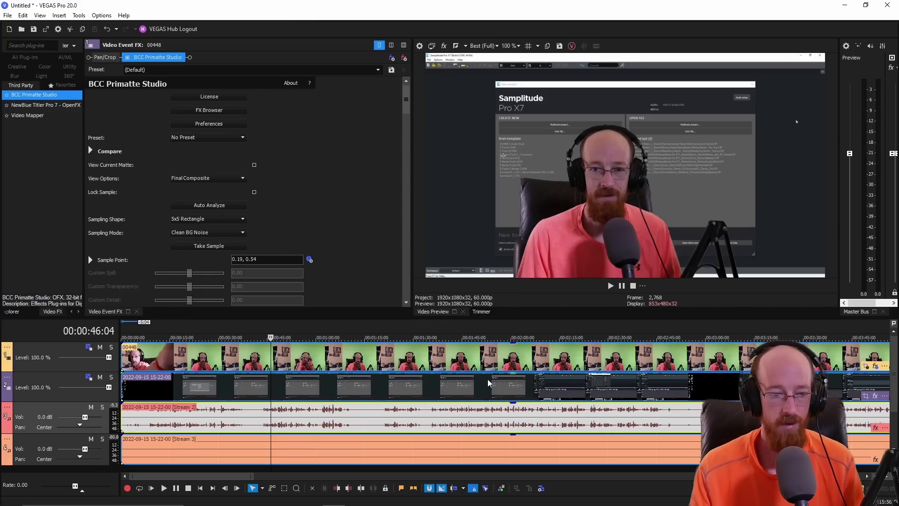
# - Find and set the playhead at 00:03:04:17 by previewing playback around 3:02
pyautogui.click(717, 330)
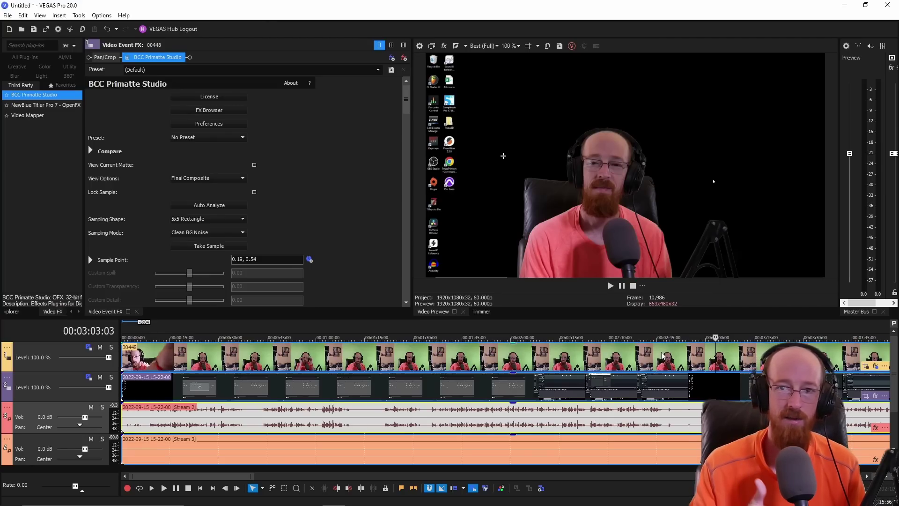
pyautogui.scroll(-5, 641, 378)
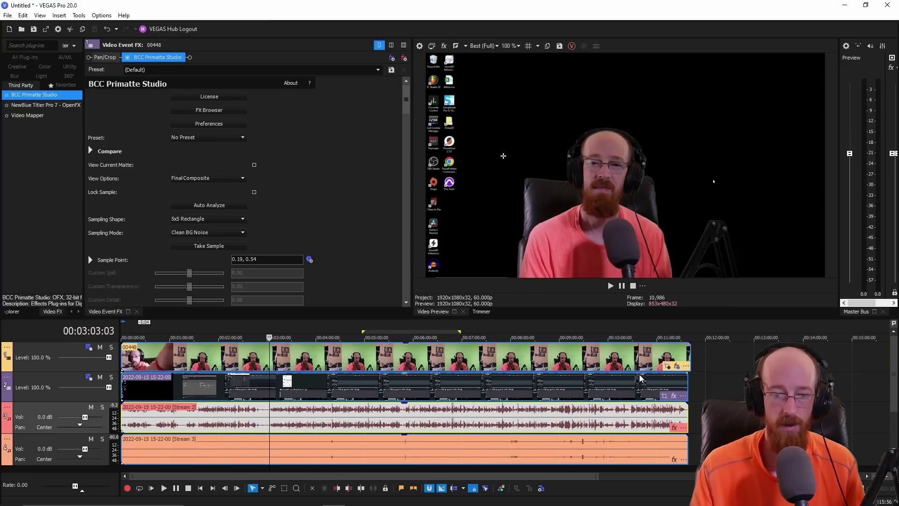
pyautogui.click(270, 328)
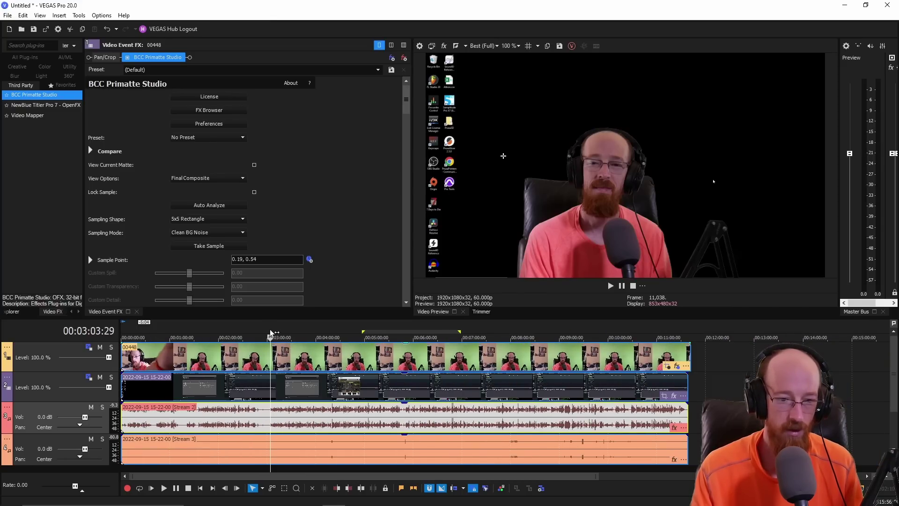
pyautogui.click(269, 333)
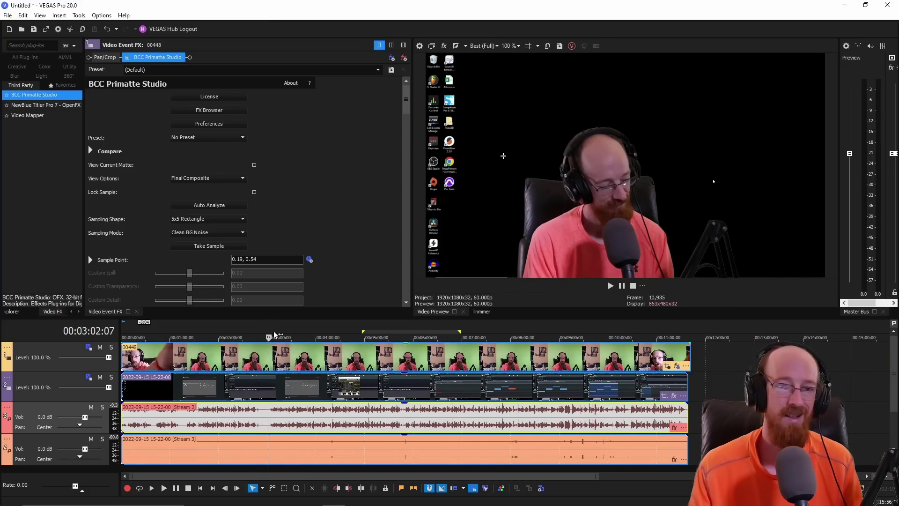
pyautogui.press('space')
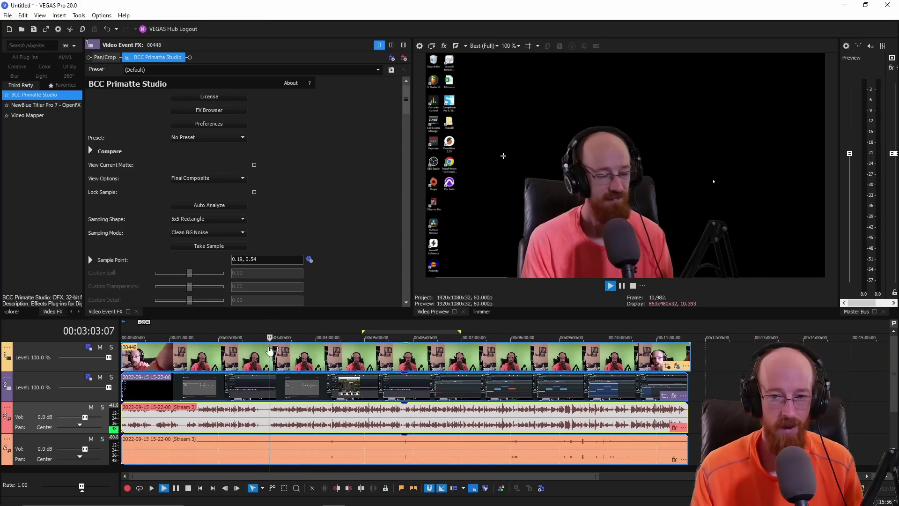
pyautogui.scroll(10, 271, 349)
pyautogui.press('space')
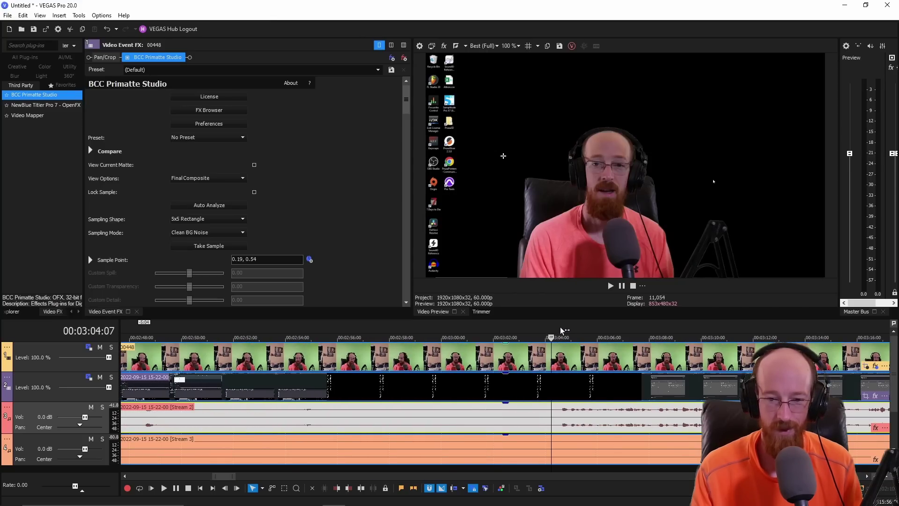
pyautogui.click(561, 331)
pyautogui.press('space')
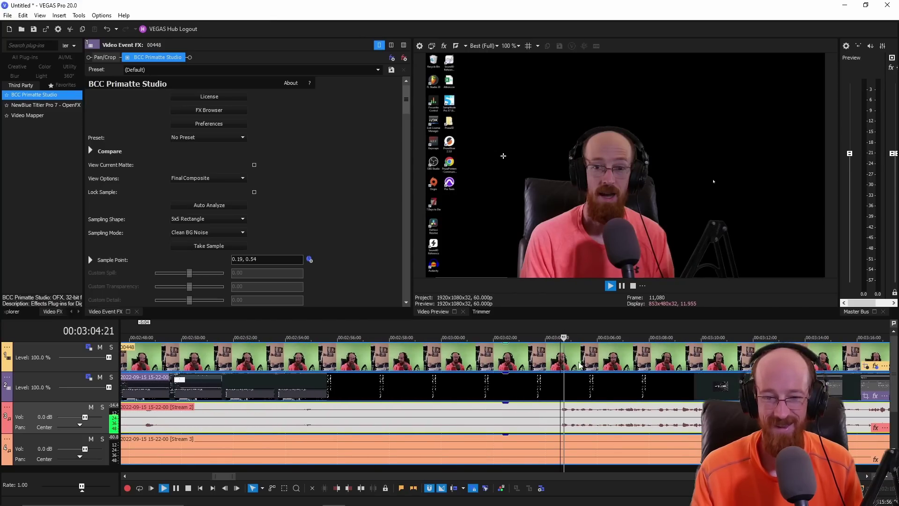
pyautogui.press('space')
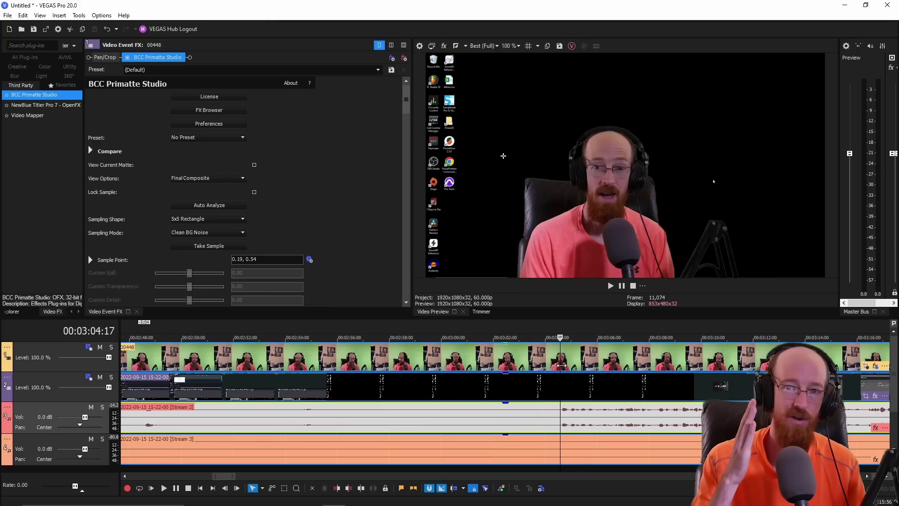
# - Split all tracks there, delete the earlier material, and move remaining clips to 00:00:00
pyautogui.press('s')
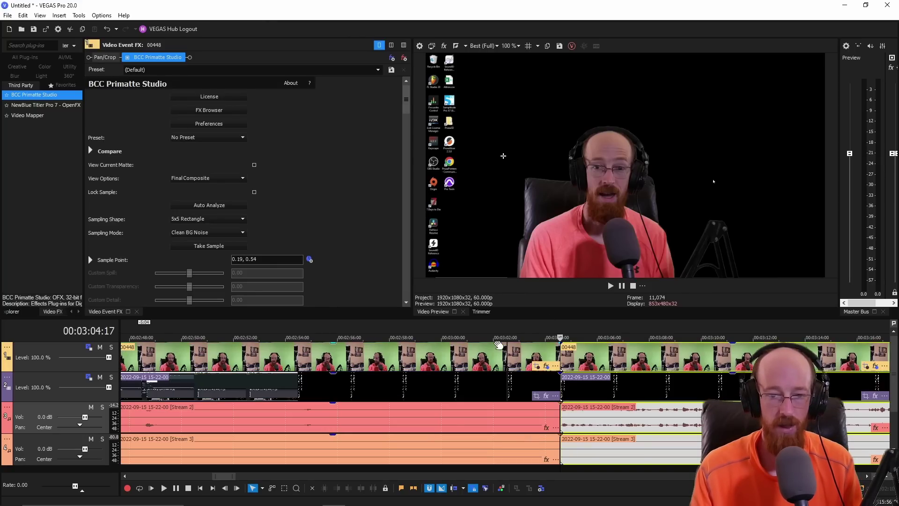
pyautogui.click(493, 351)
pyautogui.press('Delete')
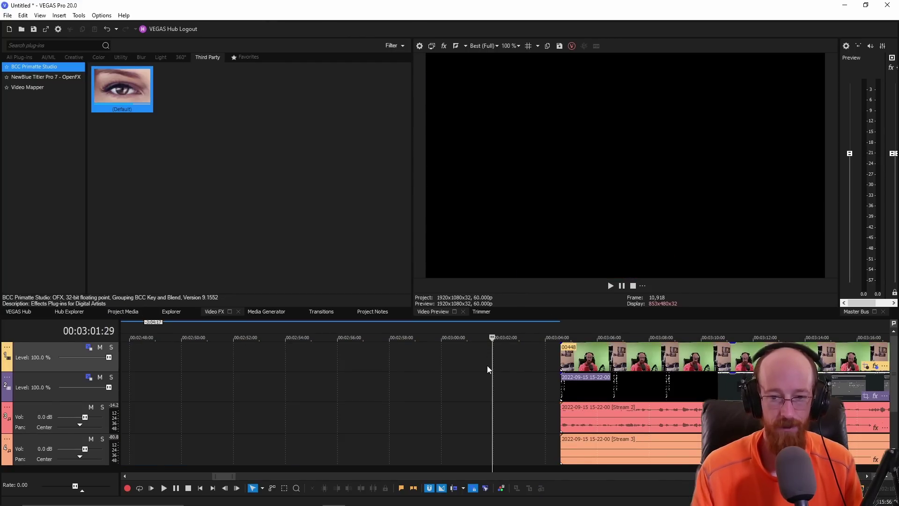
pyautogui.scroll(-10, 487, 369)
pyautogui.scroll(-4, 487, 368)
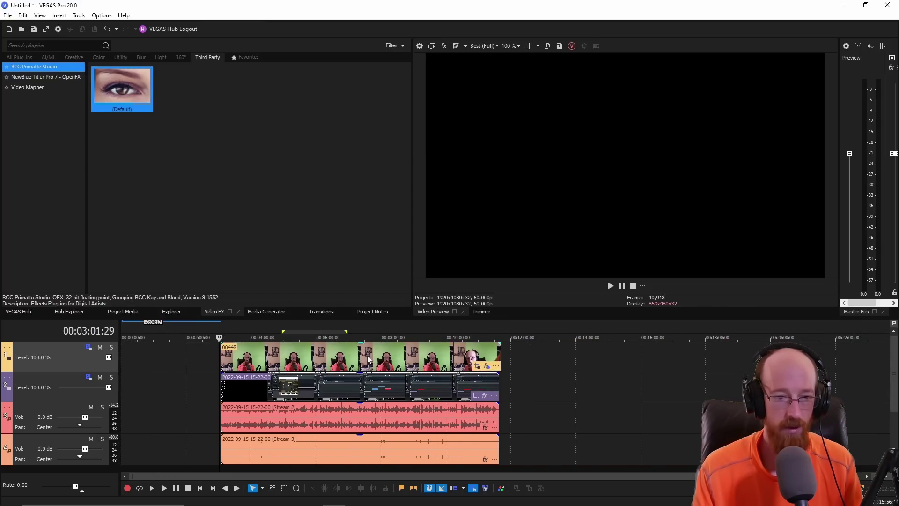
pyautogui.moveTo(305, 359); pyautogui.dragTo(206, 361)
pyautogui.click(125, 334)
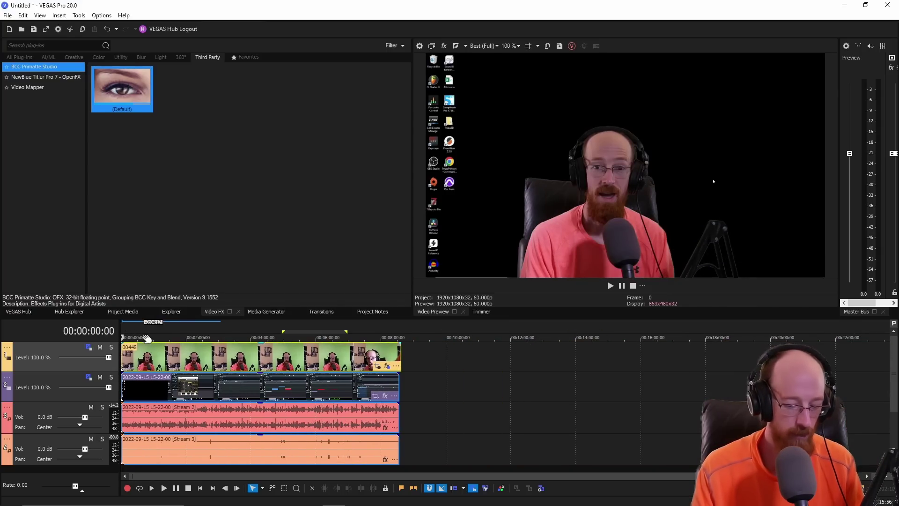
# - Name the first marker Intro and add a Cool Audio Bit marker at 00:00:42:07
pyautogui.scroll(8, 160, 372)
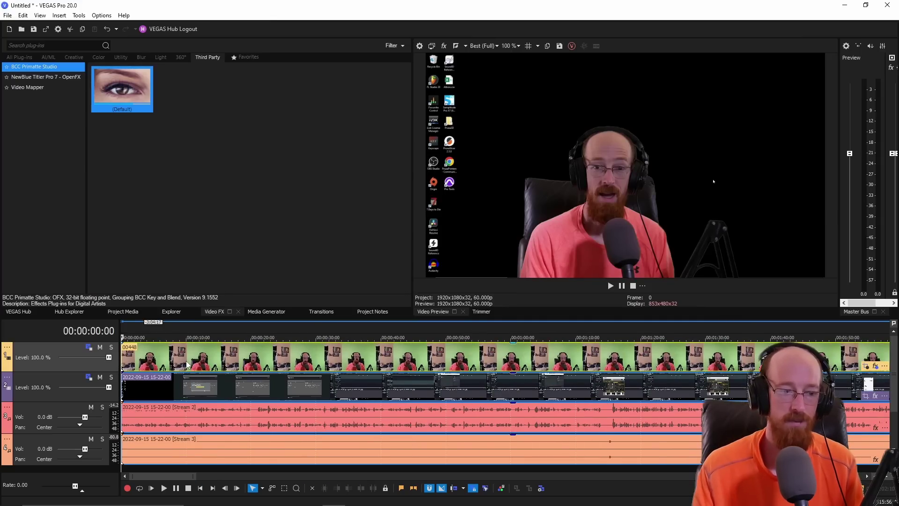
pyautogui.doubleClick(187, 364)
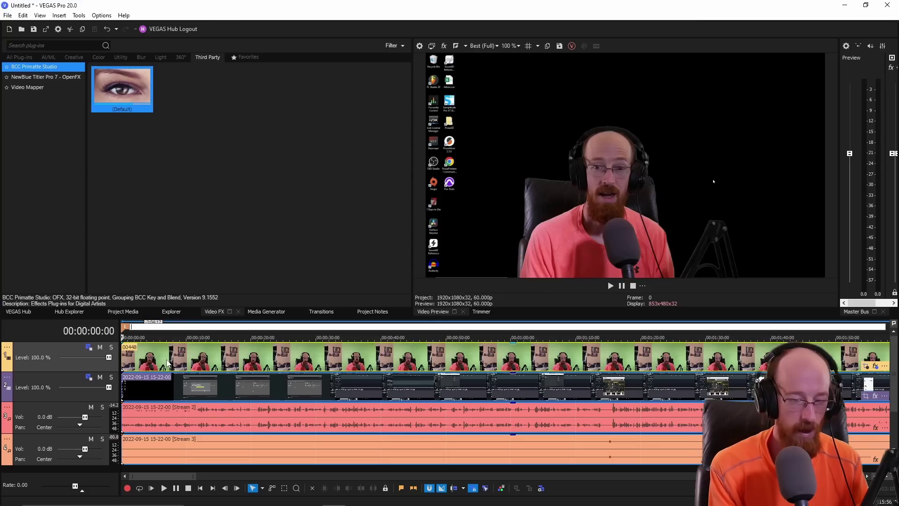
pyautogui.write('ro')
pyautogui.press('Return')
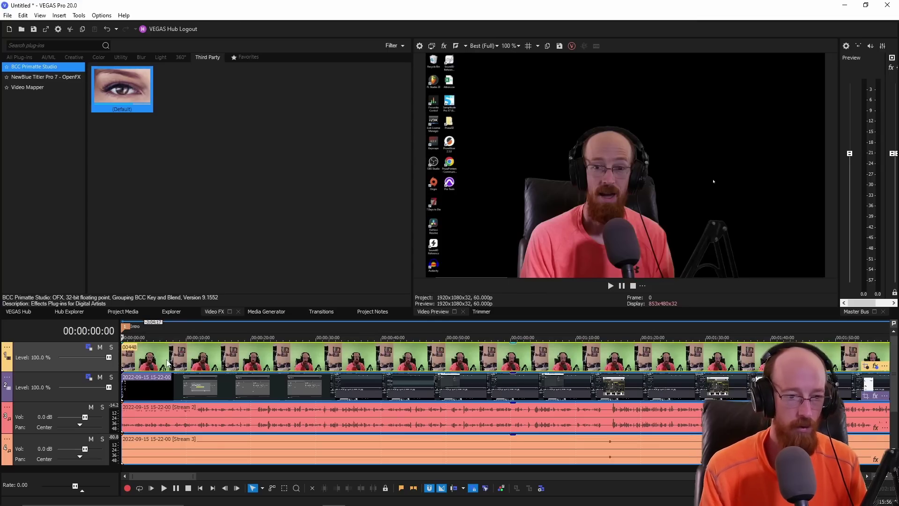
pyautogui.click(396, 333)
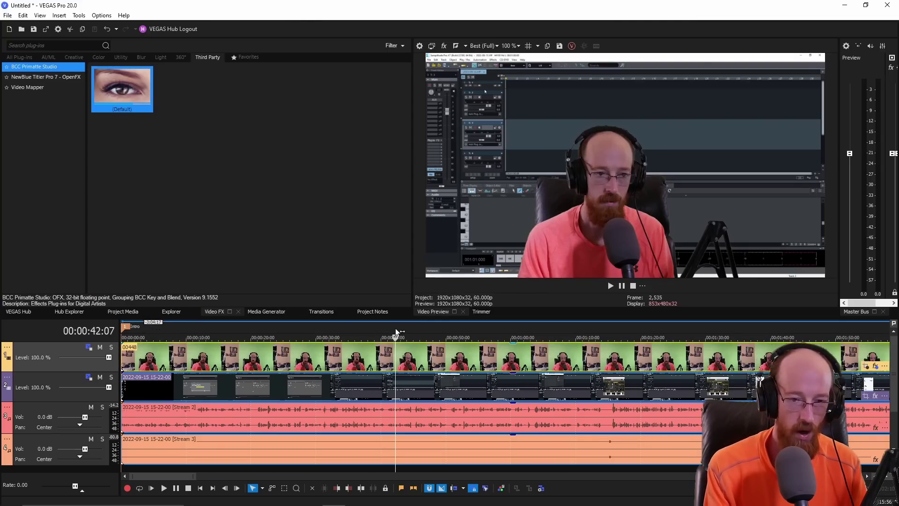
pyautogui.press('r')
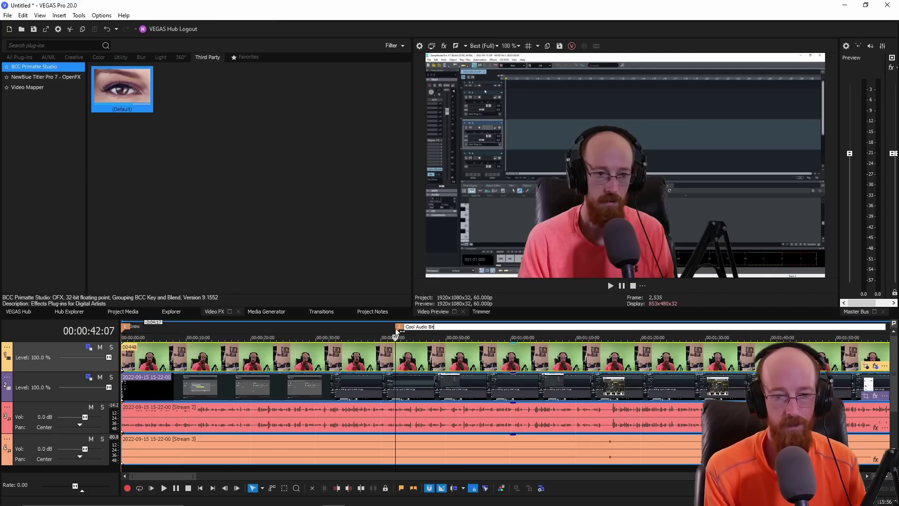
pyautogui.write('Cool Audio Bit')
pyautogui.press('Return')
# - Split at 3:23 and 4:46, delete that section, and slide later clips left to close the gap
pyautogui.scroll(-5, 456, 360)
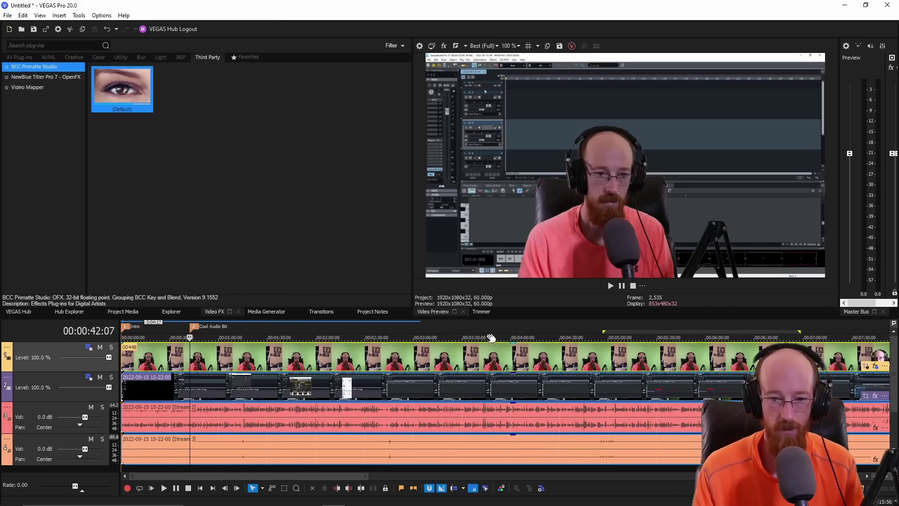
pyautogui.click(451, 335)
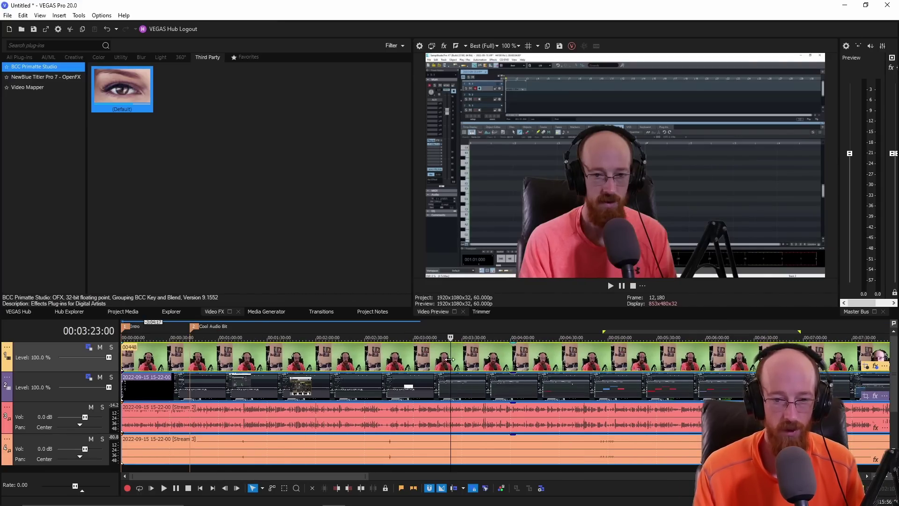
pyautogui.press('s')
pyautogui.click(587, 330)
pyautogui.moveTo(587, 325); pyautogui.dragTo(451, 325)
pyautogui.click(536, 358)
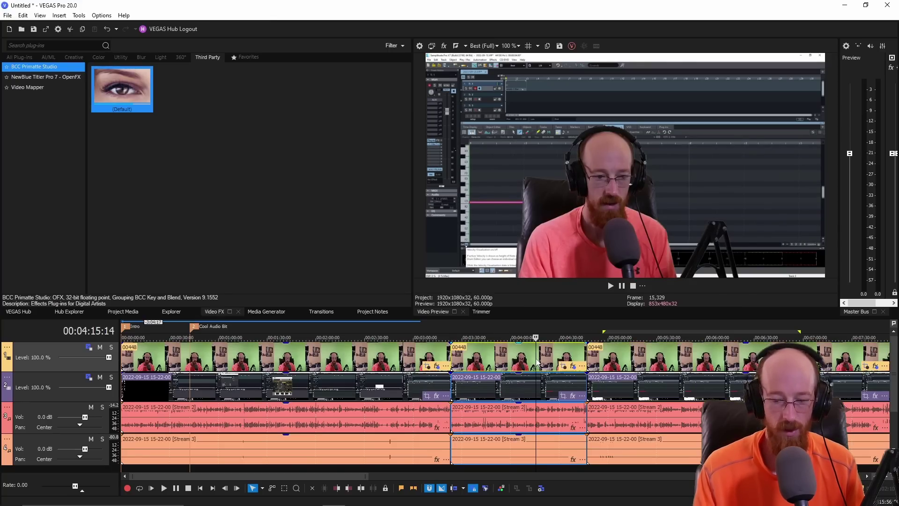
pyautogui.press('Delete')
pyautogui.moveTo(640, 355); pyautogui.dragTo(503, 353)
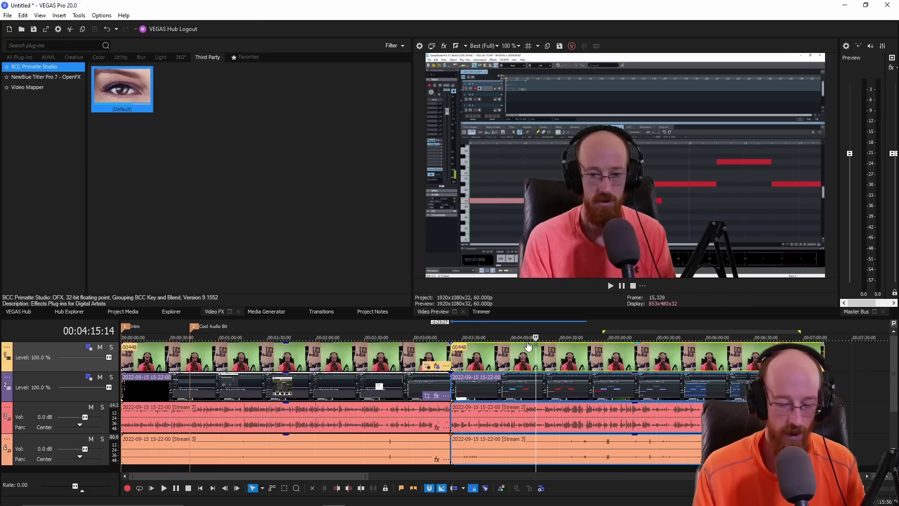
# - Add an Outro marker at 4:15
pyautogui.press('m')
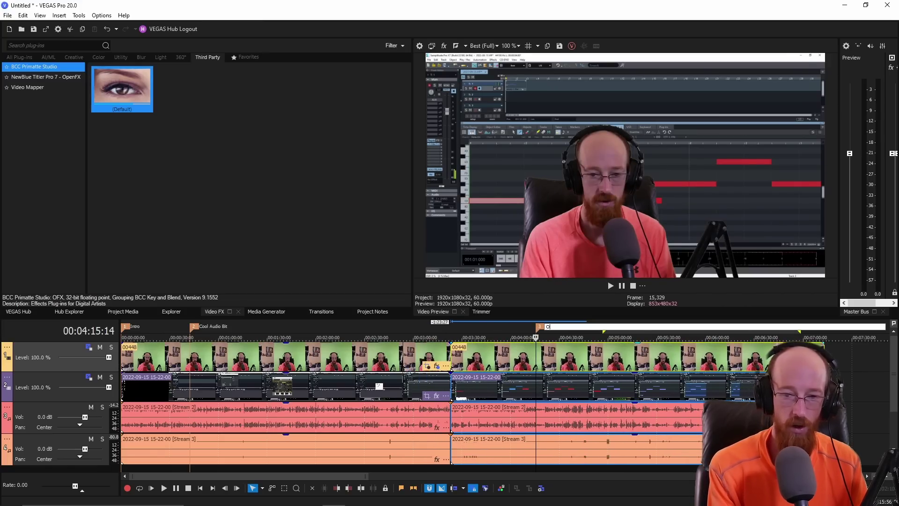
pyautogui.press('Return')
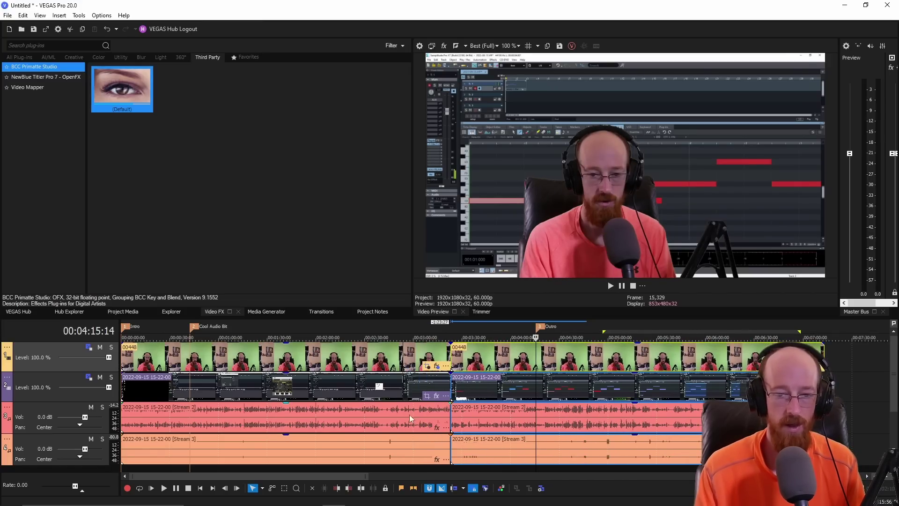
pyautogui.scroll(-3, 385, 399)
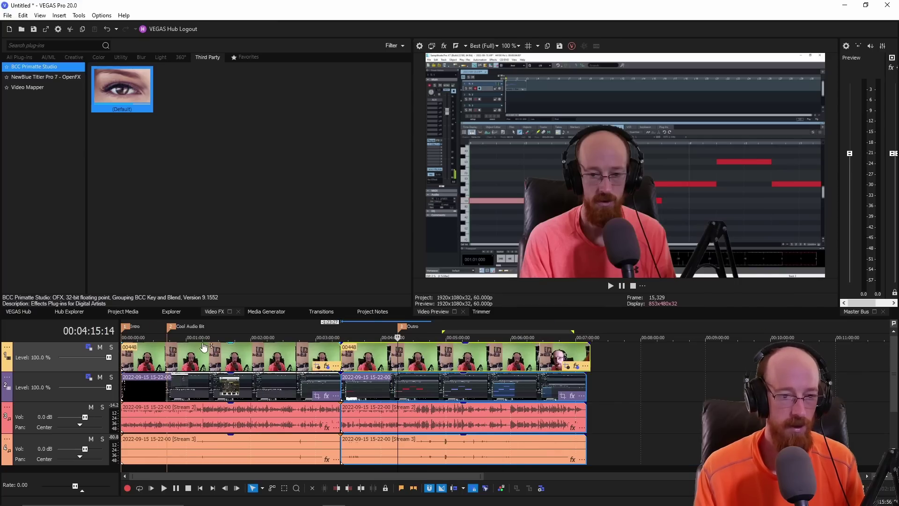
pyautogui.click(232, 333)
pyautogui.scroll(3, 237, 347)
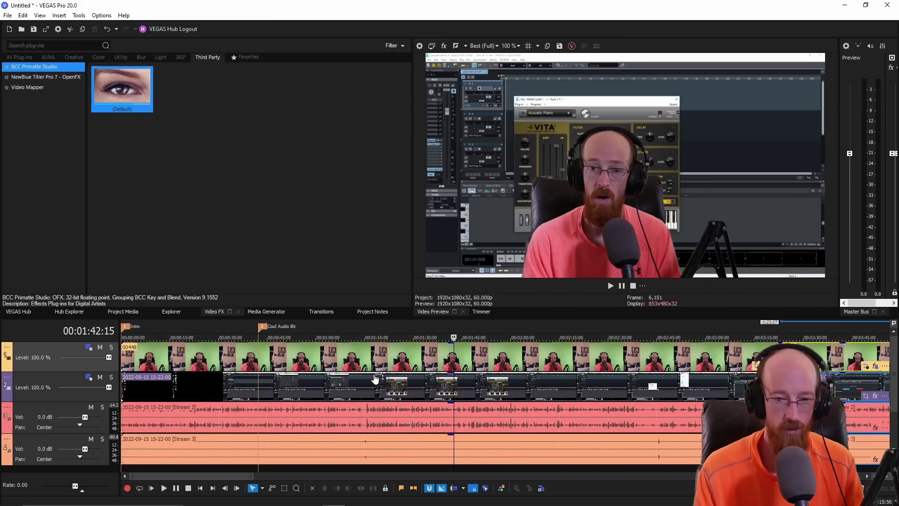
pyautogui.scroll(-3, 342, 379)
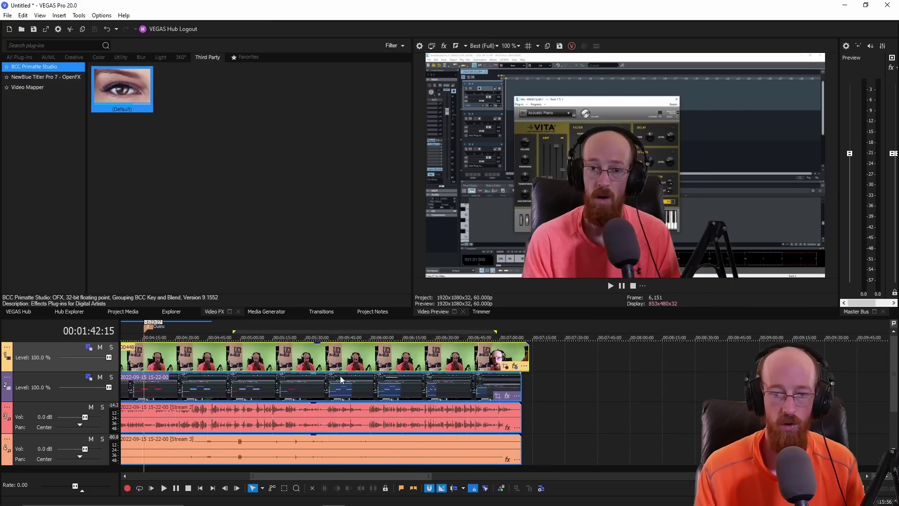
pyautogui.scroll(3, 343, 378)
pyautogui.scroll(-3, 343, 378)
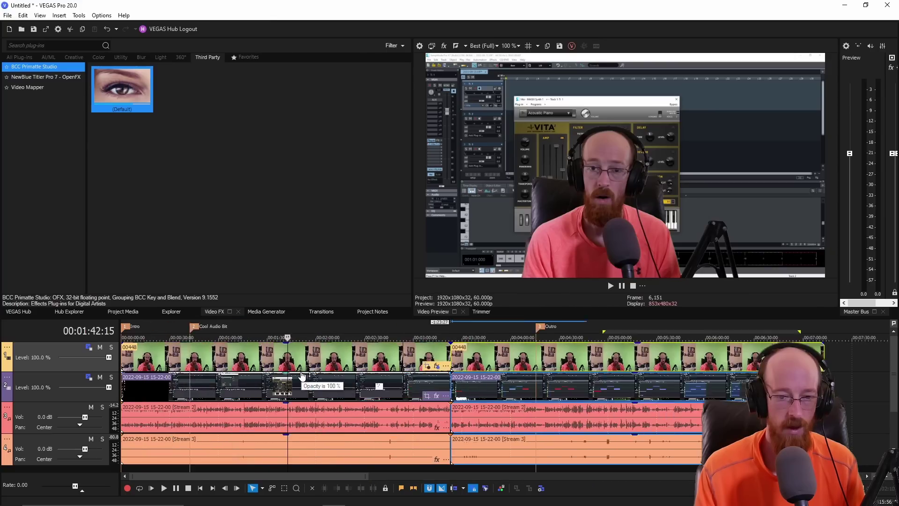
pyautogui.scroll(3, 343, 378)
pyautogui.click(284, 327)
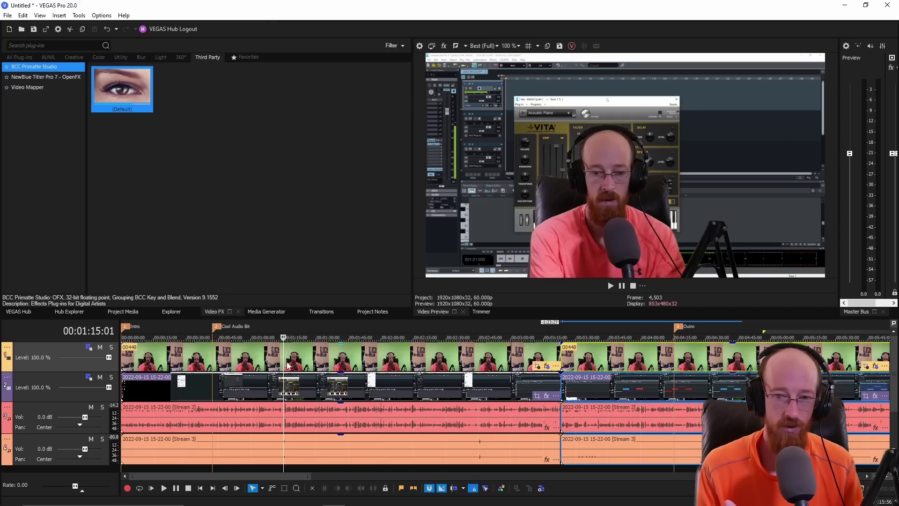
pyautogui.press('space')
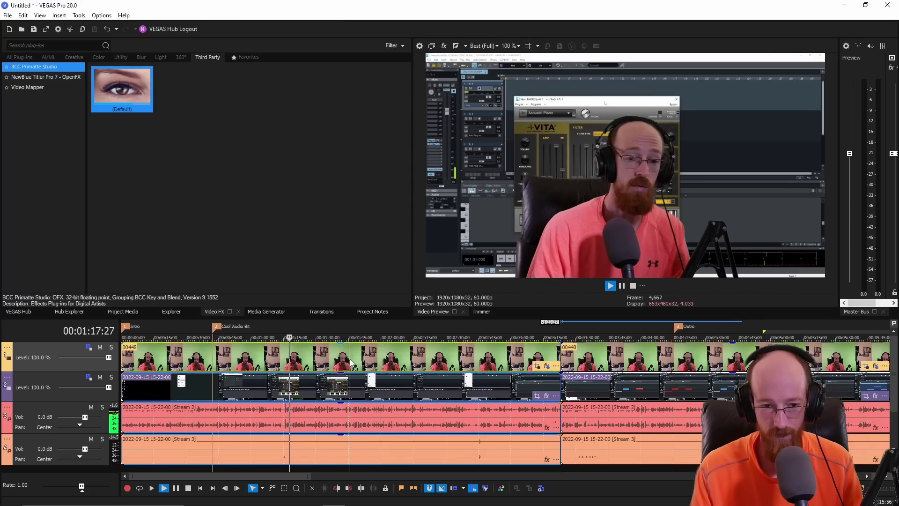
pyautogui.press('s')
pyautogui.press('space')
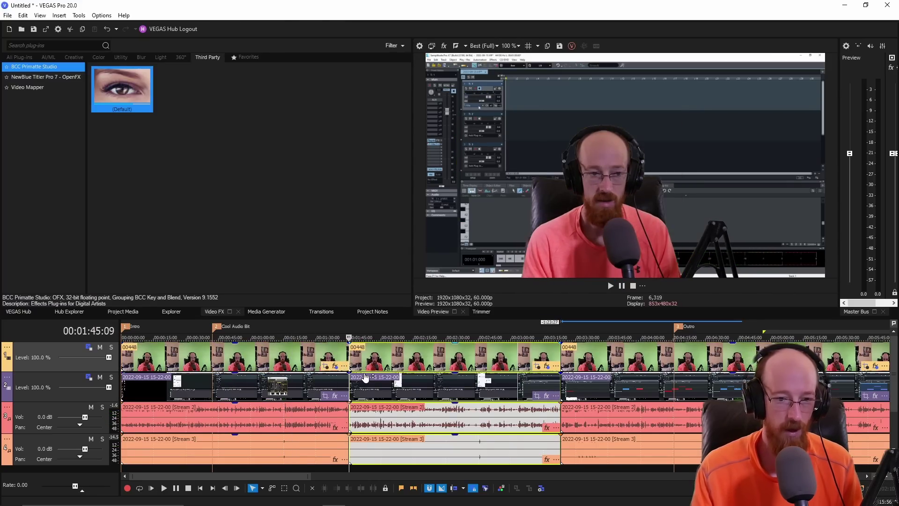
pyautogui.hotkey('ctrl', 'z')
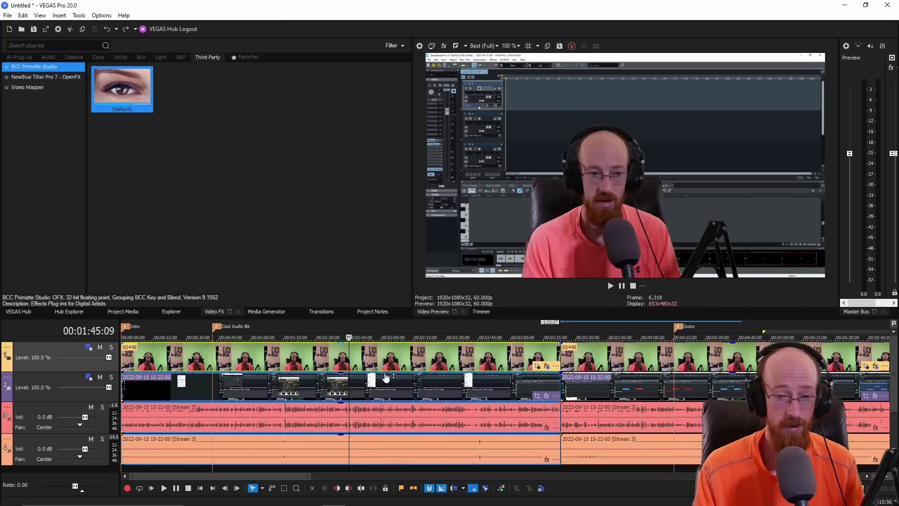
pyautogui.click(377, 362)
pyautogui.click(579, 364)
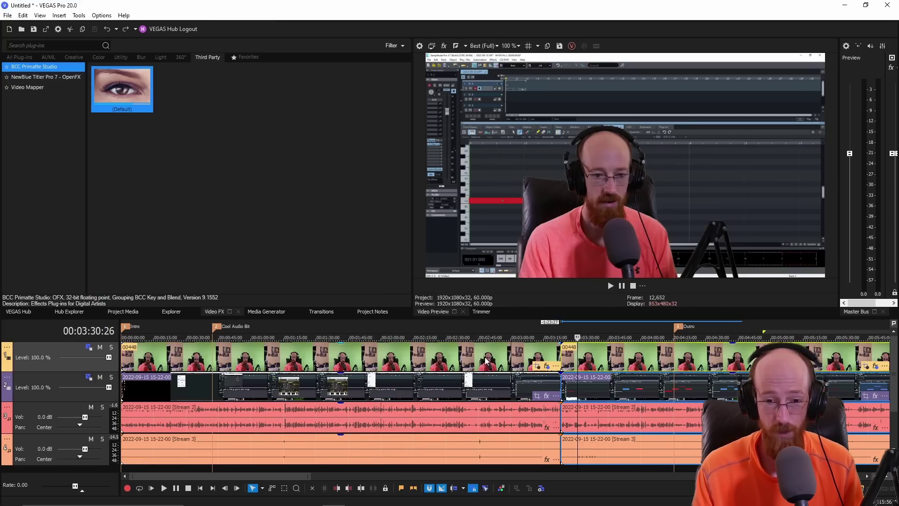
pyautogui.click(486, 361)
pyautogui.click(472, 393)
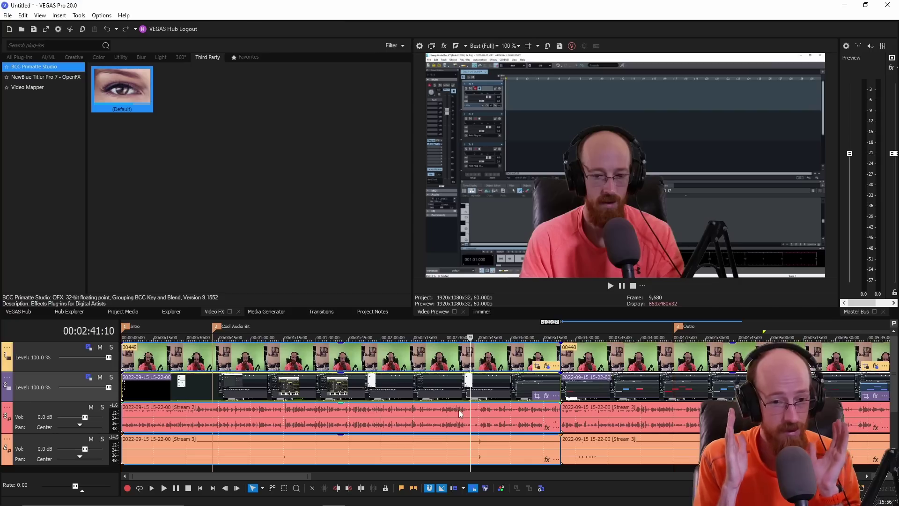
pyautogui.click(509, 416)
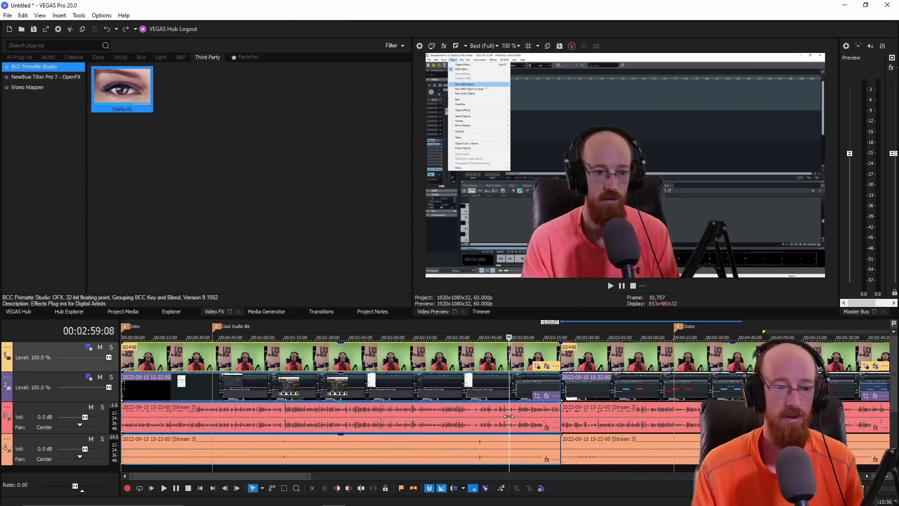
pyautogui.scroll(-3, 445, 336)
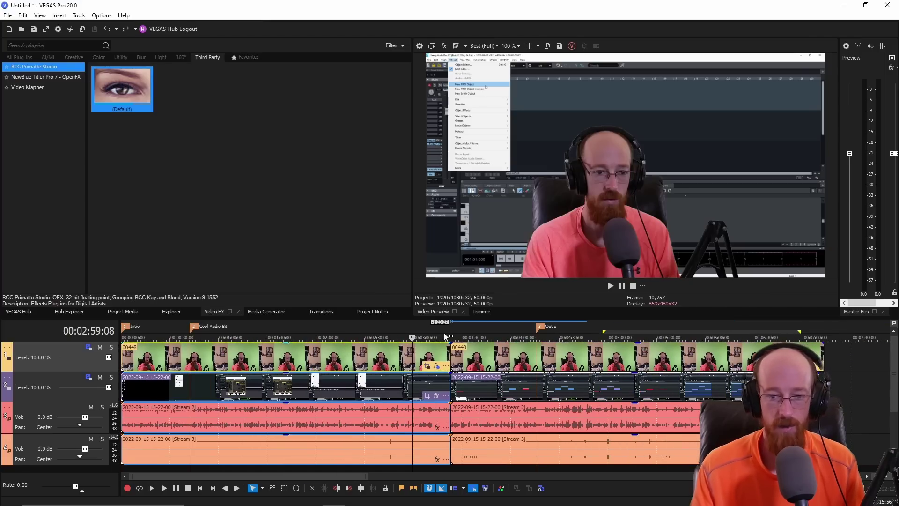
# - Preview the ending around 7:06, jump back to 0:25:28, and open the View menu
pyautogui.click(812, 331)
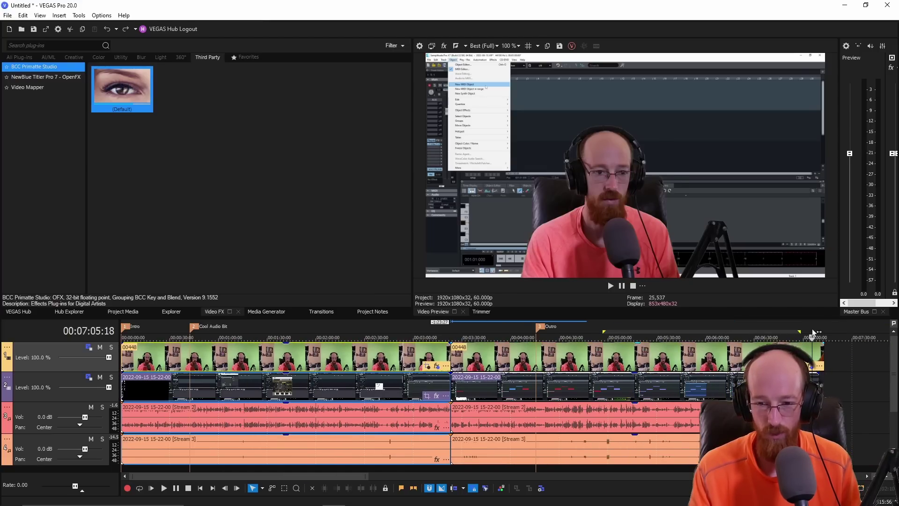
pyautogui.click(820, 357)
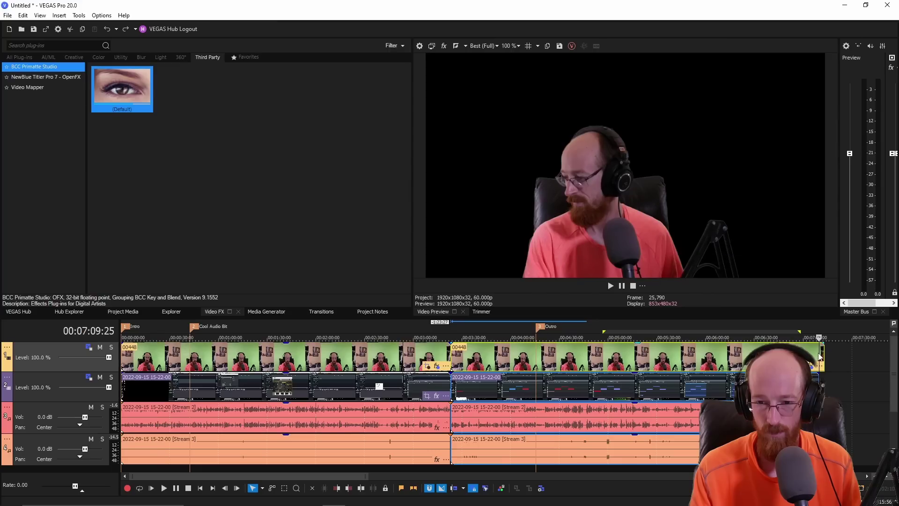
pyautogui.click(814, 387)
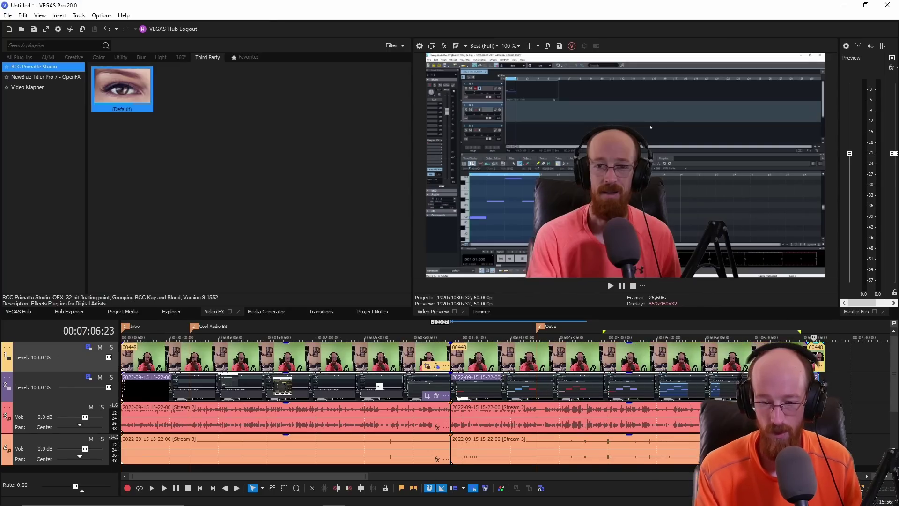
pyautogui.click(323, 338)
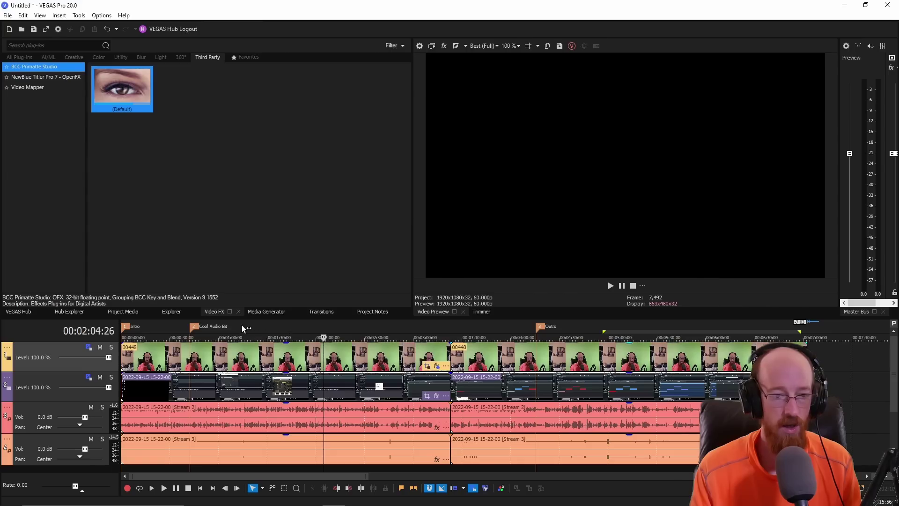
pyautogui.click(219, 338)
pyautogui.click(163, 337)
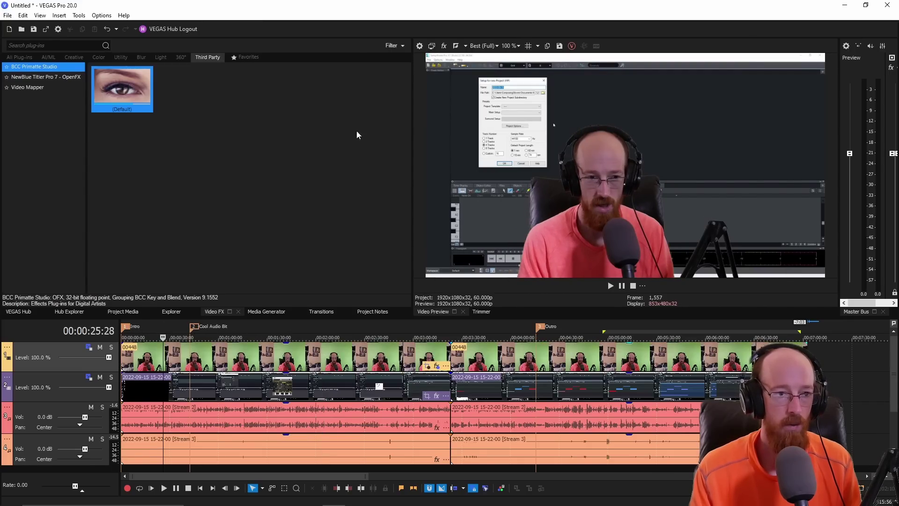
pyautogui.click(40, 15)
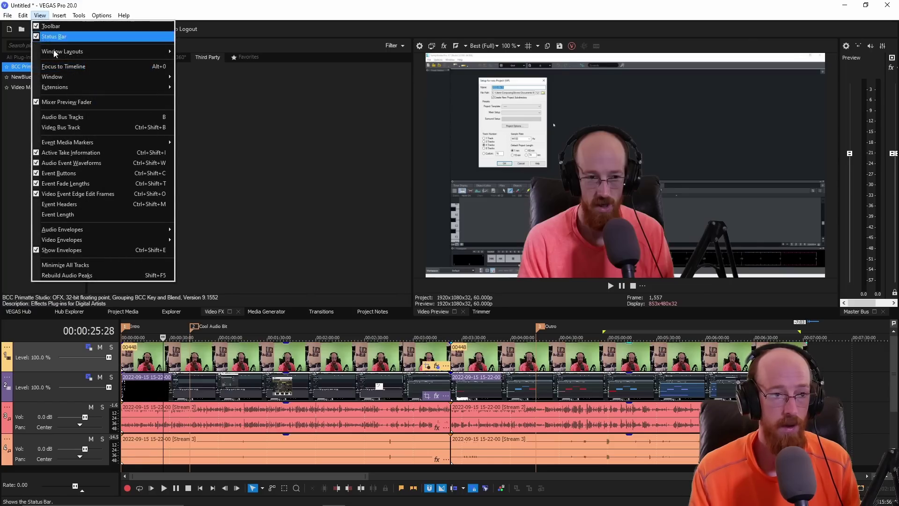
# - List the Intro, Cool Audio Bit and Outro markers in Edit Details and copy all rows
pyautogui.moveTo(103, 76)
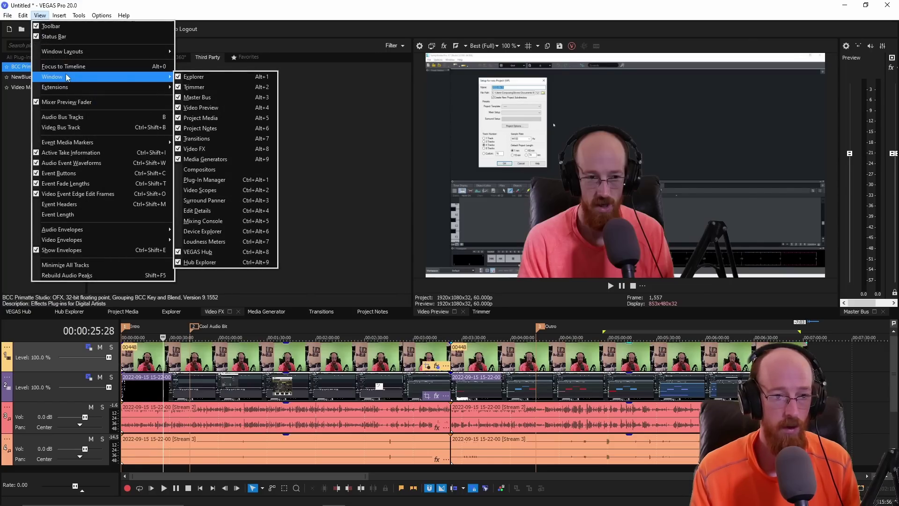
pyautogui.click(200, 211)
pyautogui.moveTo(310, 160); pyautogui.dragTo(280, 98)
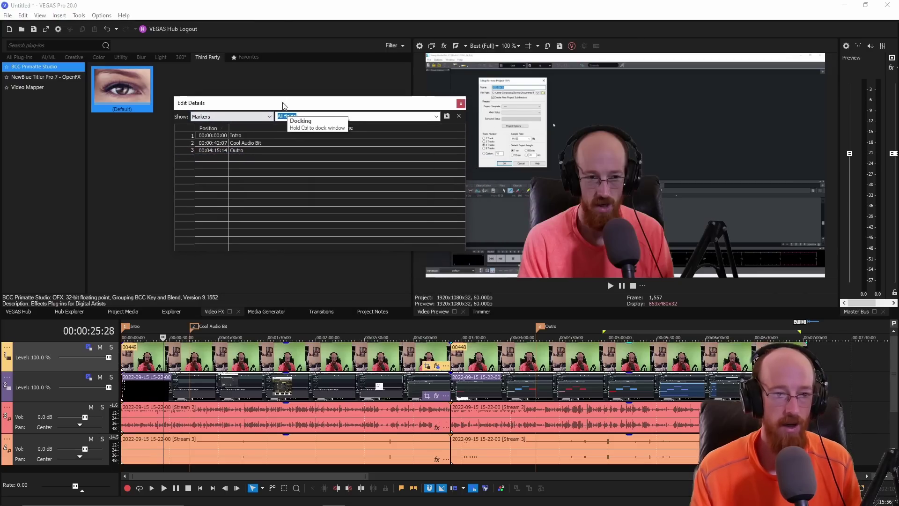
pyautogui.click(204, 114)
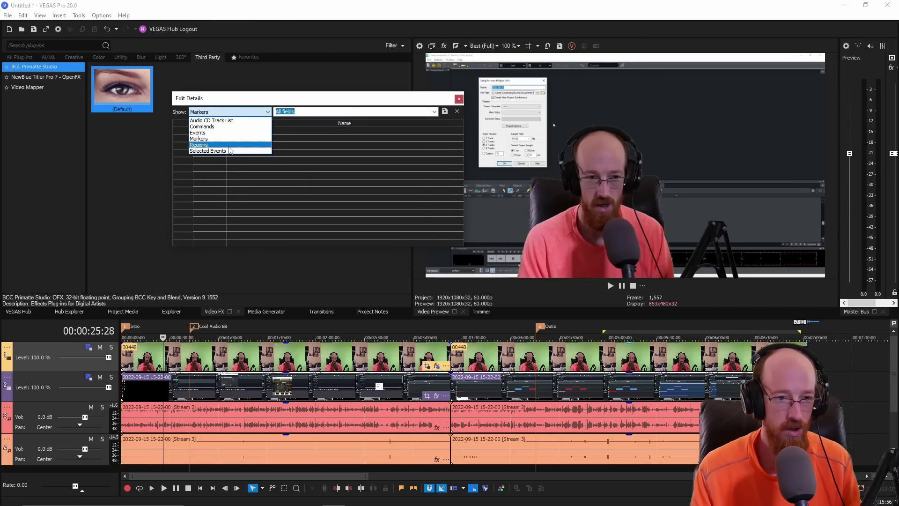
pyautogui.click(206, 139)
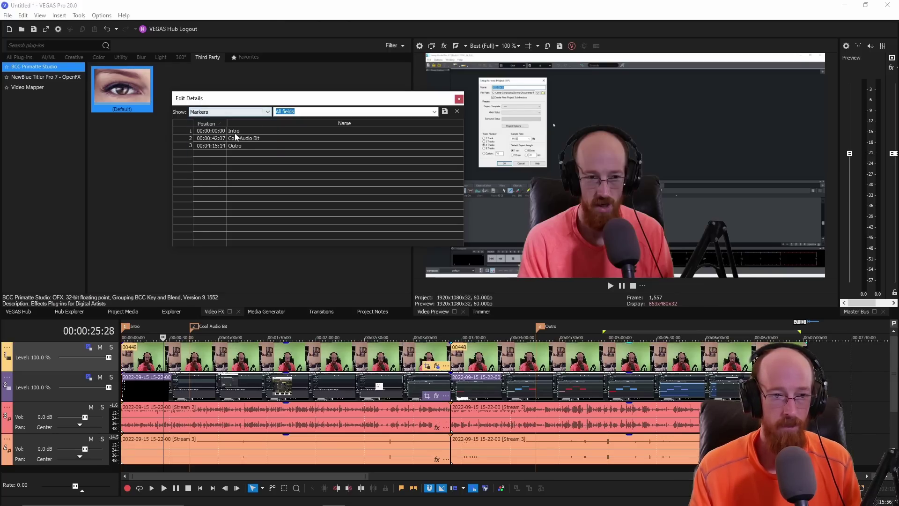
pyautogui.click(187, 122)
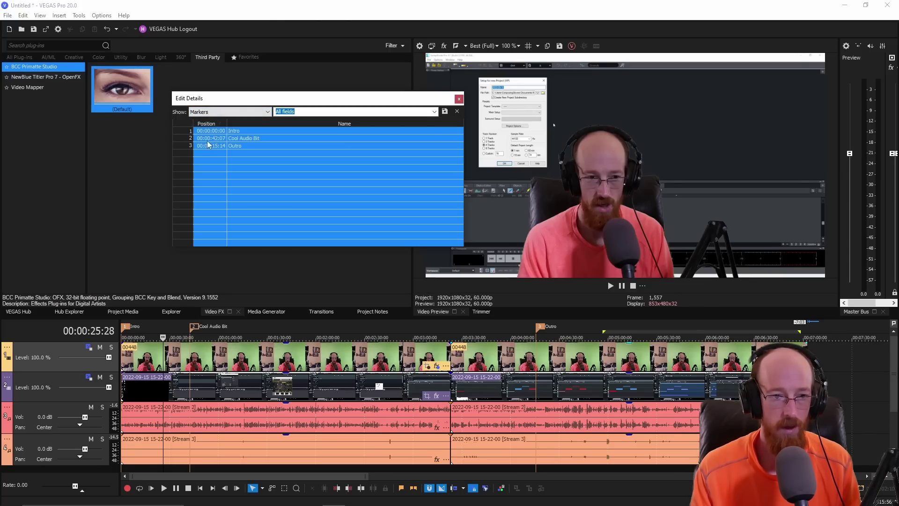
pyautogui.click(187, 123)
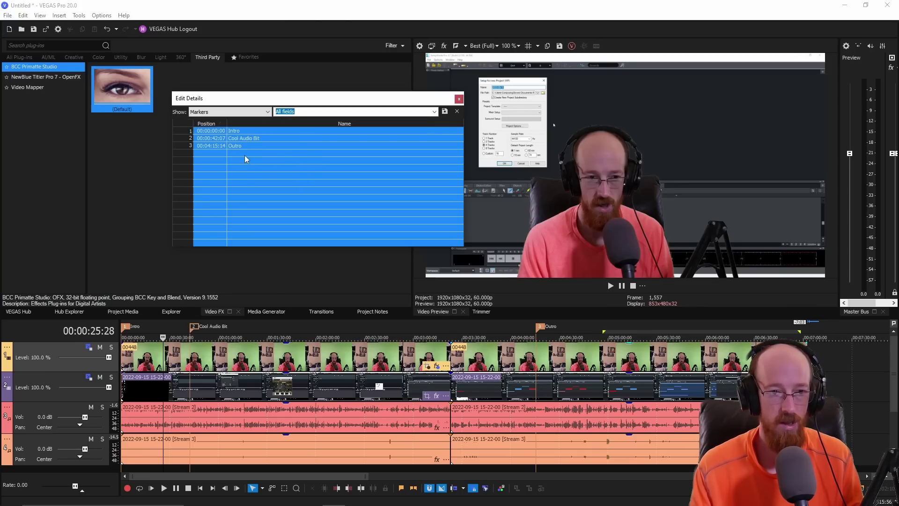
# - Launch Notepad from Start search and paste the copied marker table
pyautogui.press('super')
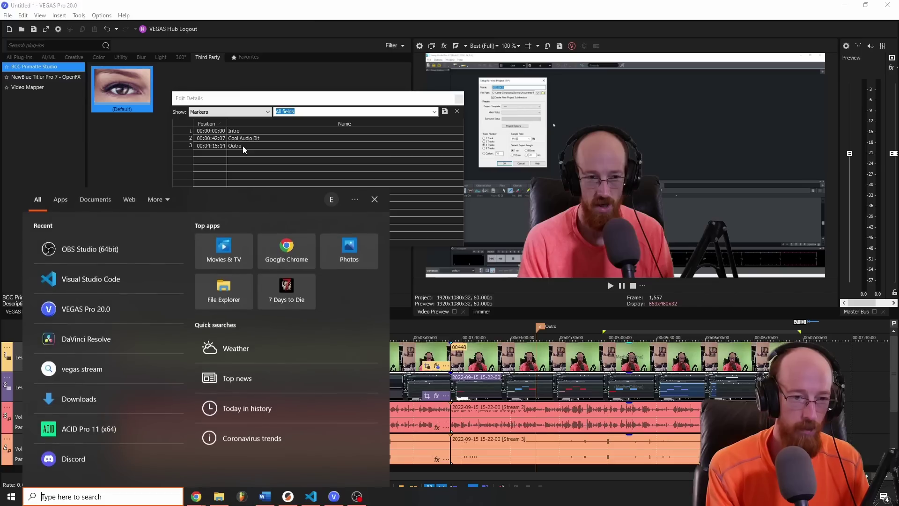
pyautogui.write('no')
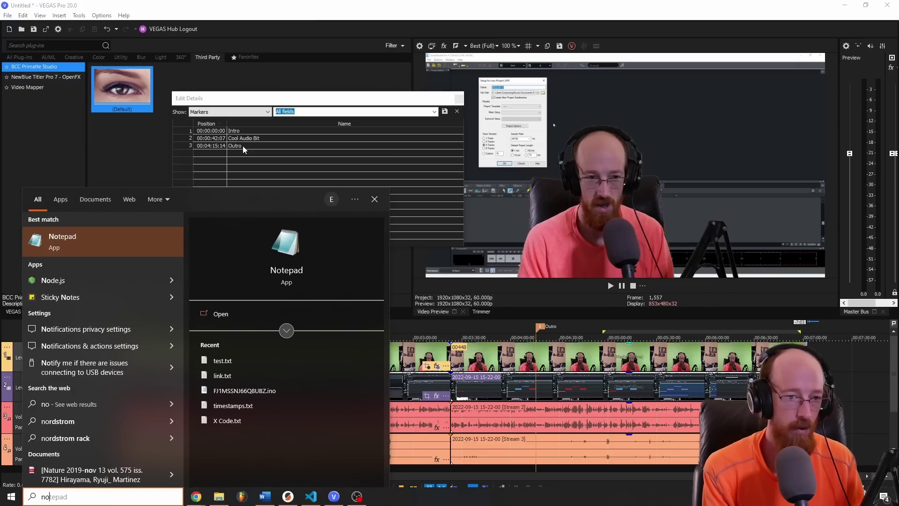
pyautogui.press('Return')
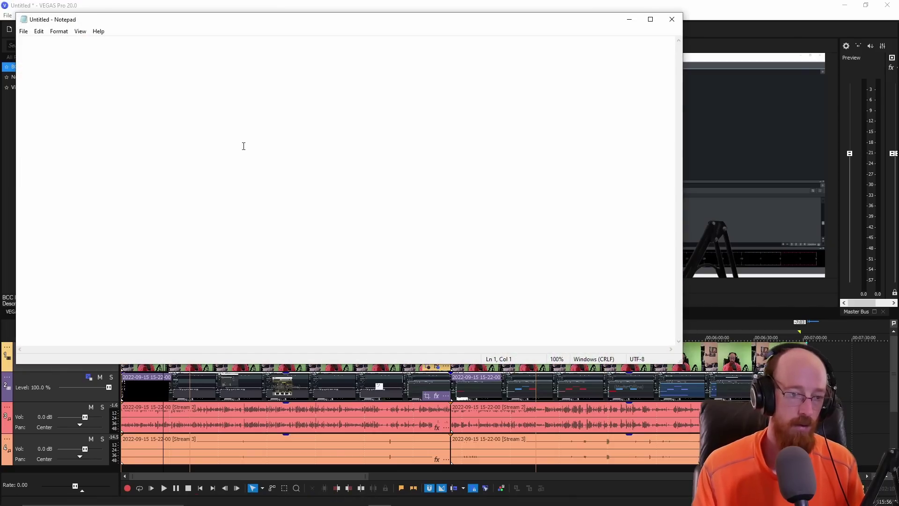
pyautogui.write('Position\tName 00:00:00:00\tIntro 00:00:42:07\tCool Audio Bit 00:04:15:14\tOutro')
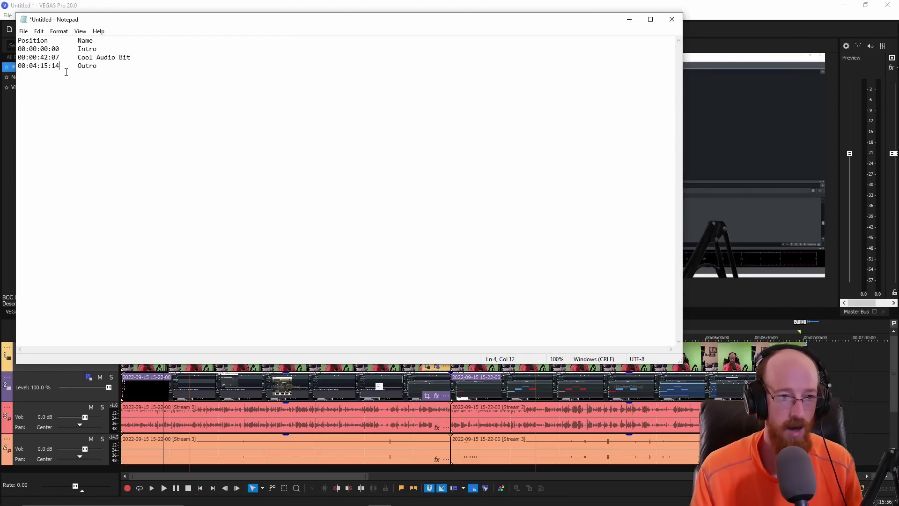
# - Trim the Outro timestamp to 04:15, then close Notepad without saving
pyautogui.doubleClick(55, 48)
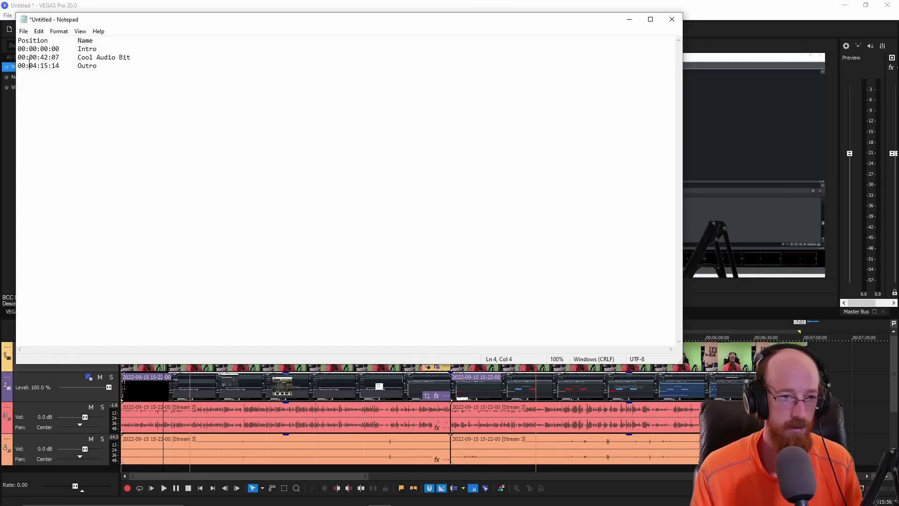
pyautogui.press('BackSpace')
pyautogui.press('BackSpace')
pyautogui.press('BackSpace')
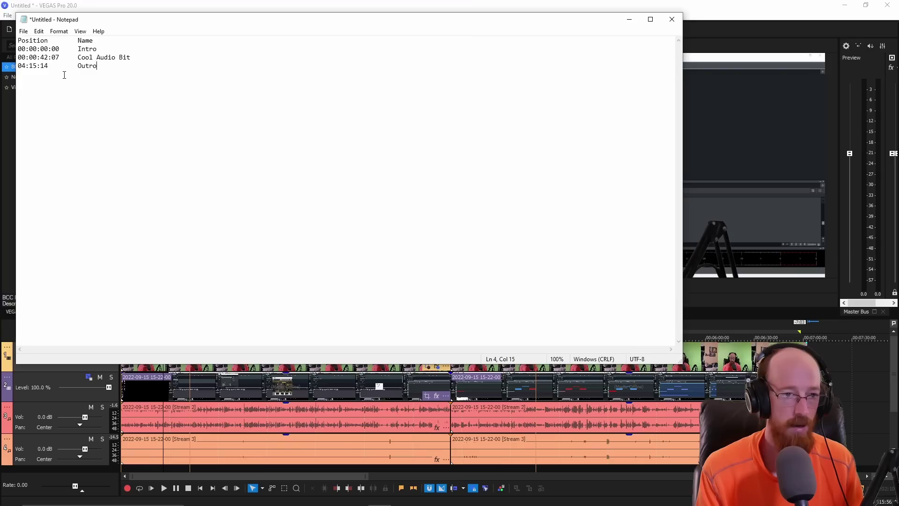
pyautogui.press('BackSpace')
pyautogui.press('BackSpace')
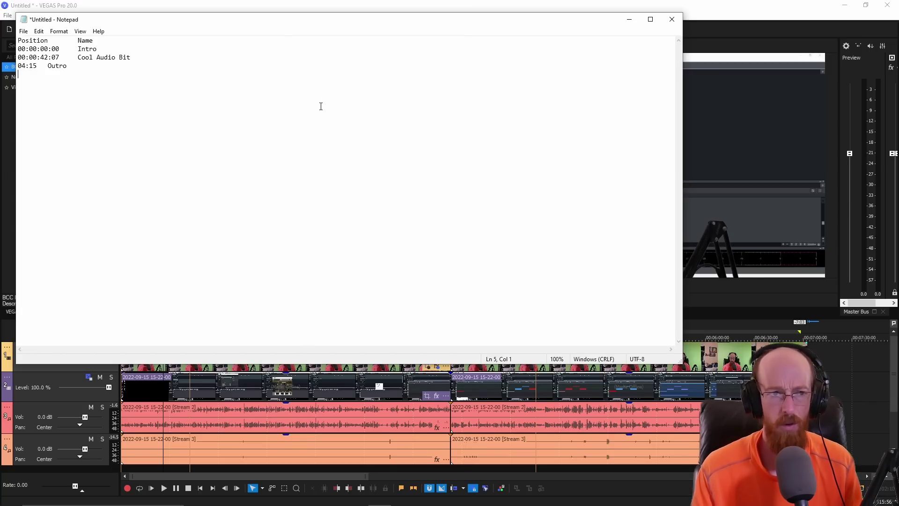
pyautogui.click(672, 19)
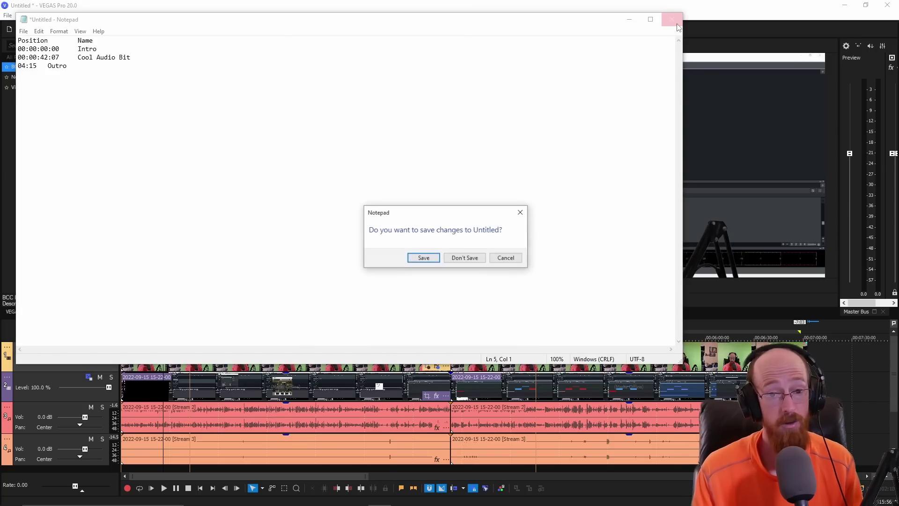
pyautogui.click(465, 258)
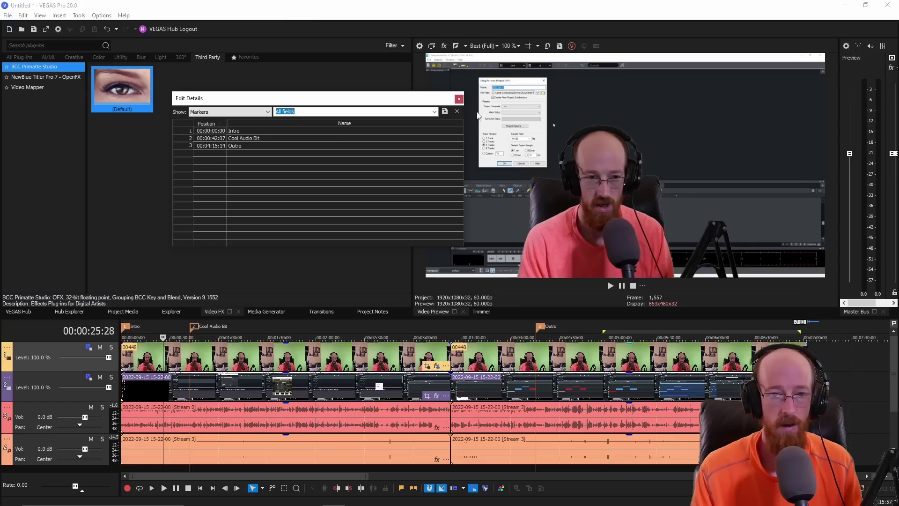
# - Close Edit Details, select the grouped video events, and open webcam clip 00448's Event Pan/Crop
pyautogui.click(460, 101)
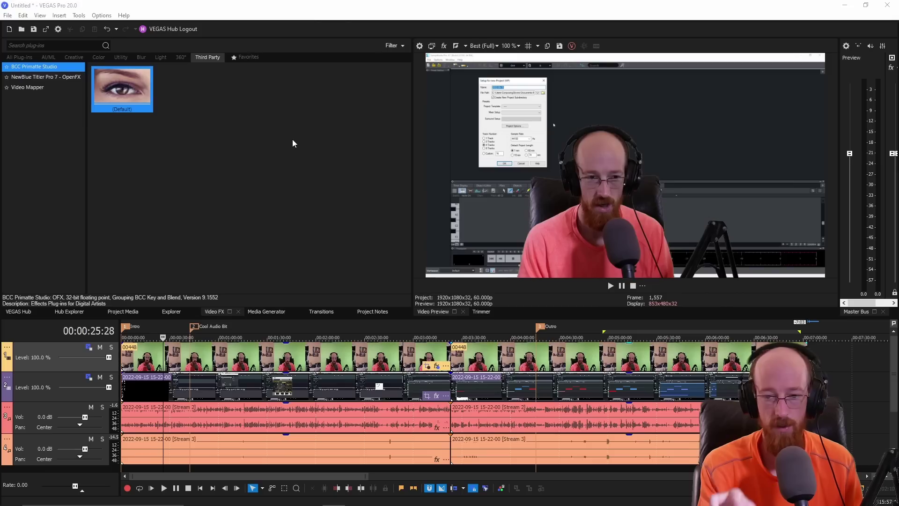
pyautogui.click(349, 349)
pyautogui.click(230, 328)
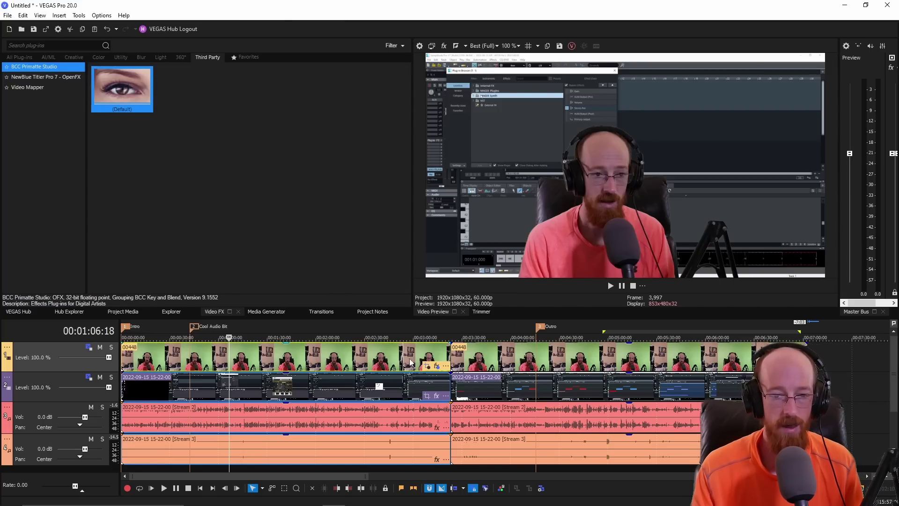
pyautogui.click(427, 366)
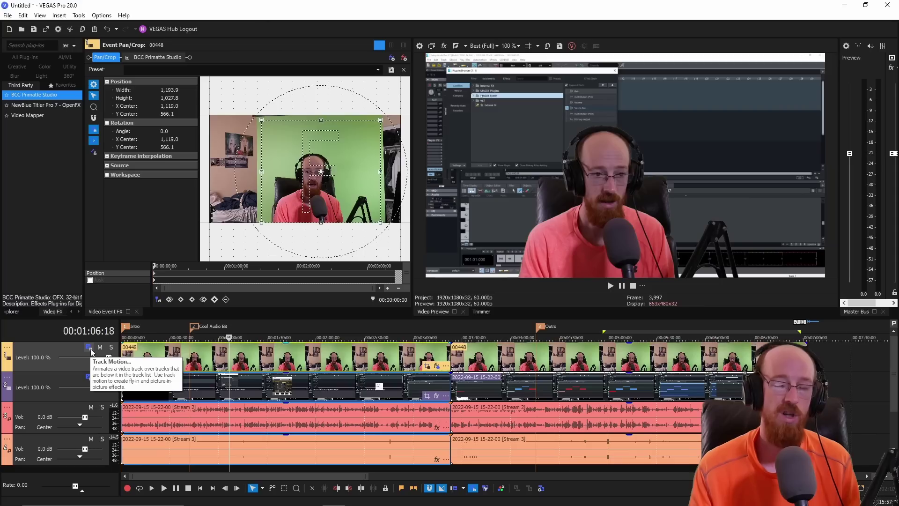
# - Add the Track Motion button to the video track headers' visible button set
pyautogui.click(8, 348)
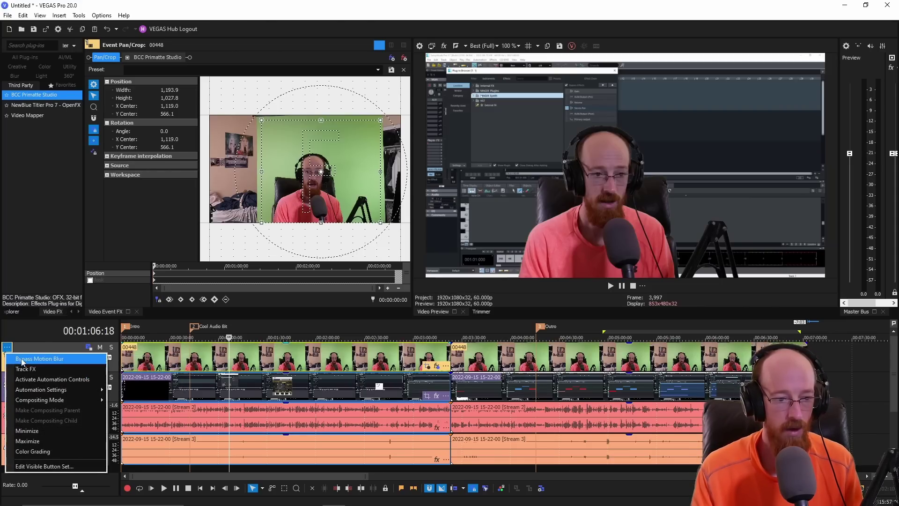
pyautogui.click(53, 467)
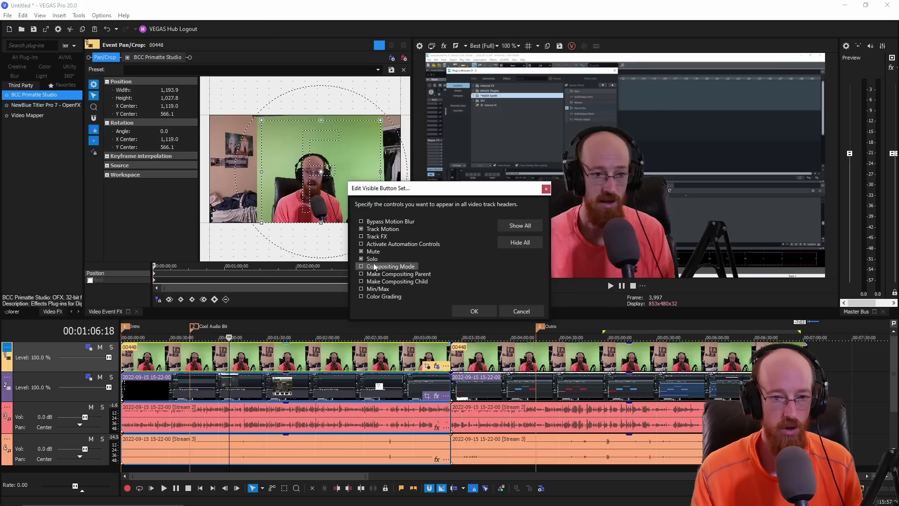
pyautogui.click(372, 230)
pyautogui.click(546, 189)
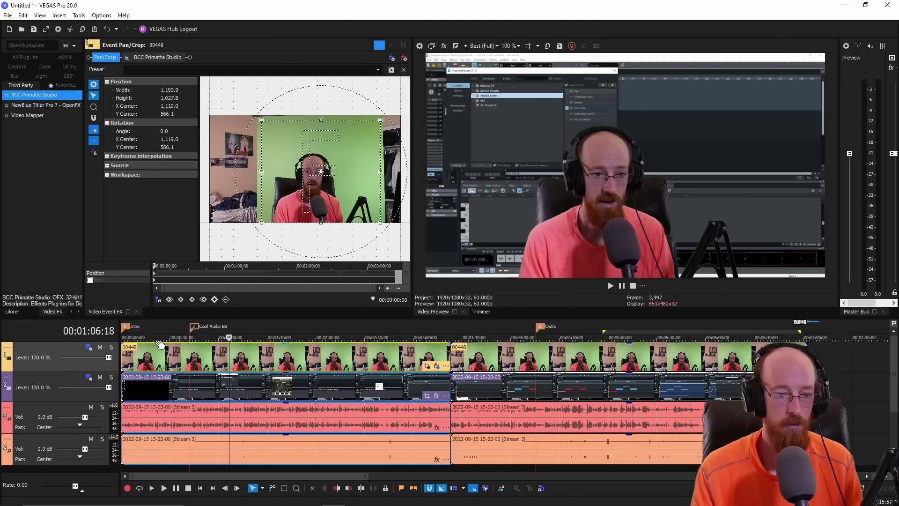
# - Preview several timeline points, view BCC Primatte Studio settings, and open Track 1's Track Motion
pyautogui.click(322, 364)
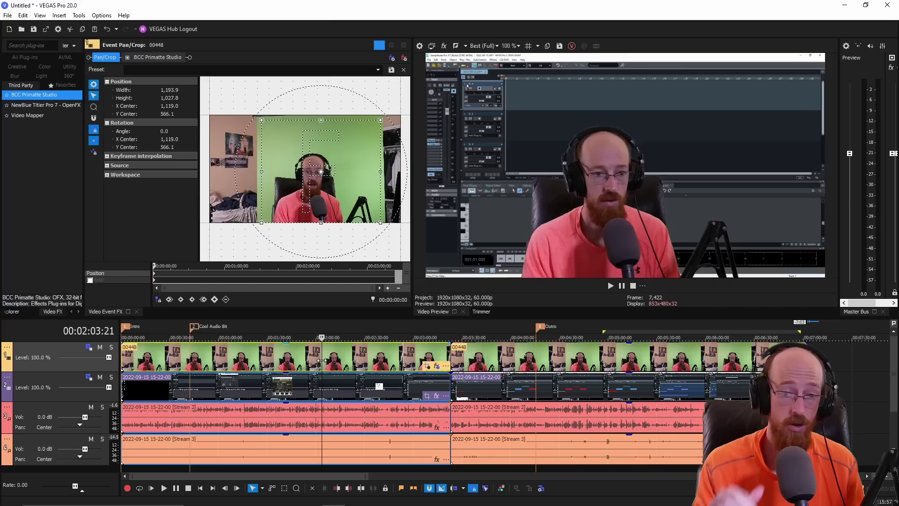
pyautogui.click(477, 360)
pyautogui.click(420, 361)
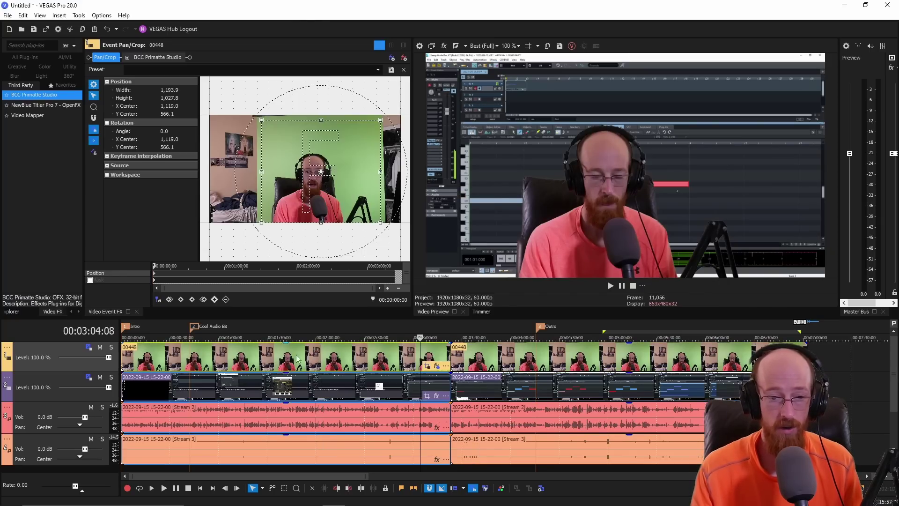
pyautogui.click(282, 361)
pyautogui.click(168, 361)
pyautogui.click(365, 361)
pyautogui.click(526, 360)
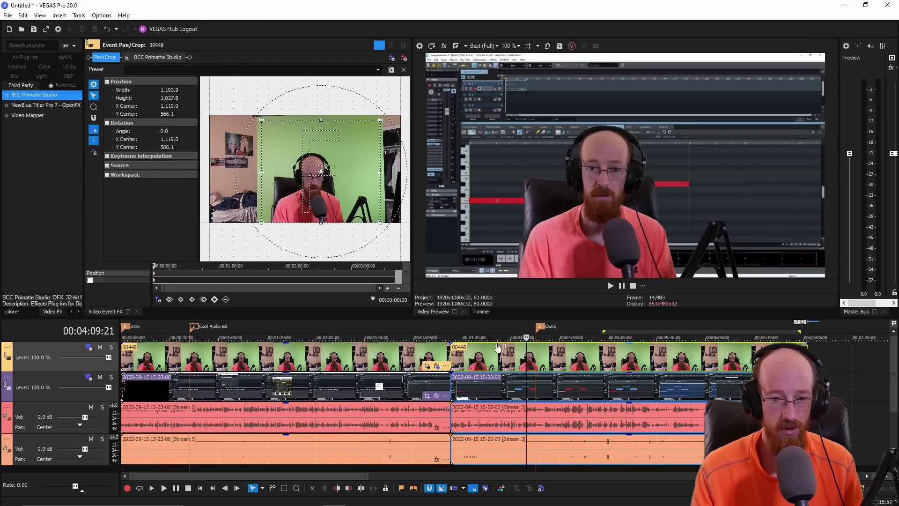
pyautogui.click(342, 361)
pyautogui.click(371, 360)
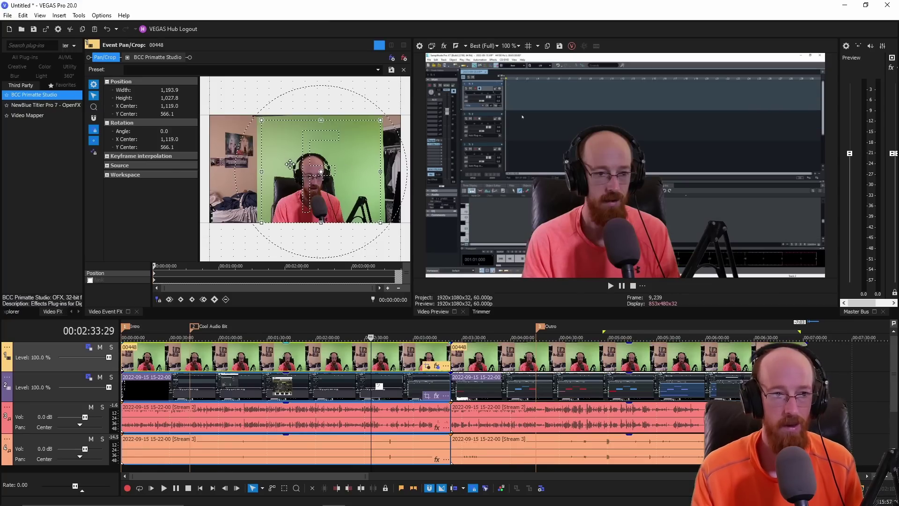
pyautogui.click(154, 57)
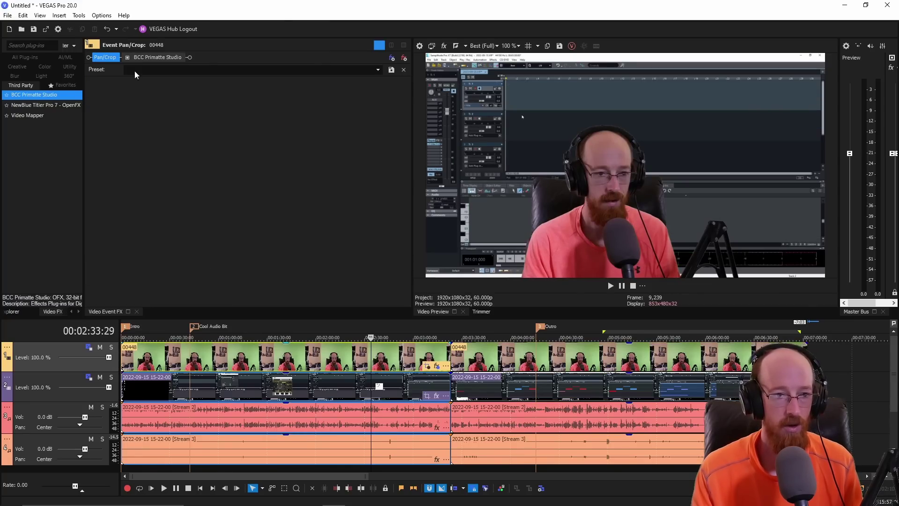
pyautogui.click(88, 347)
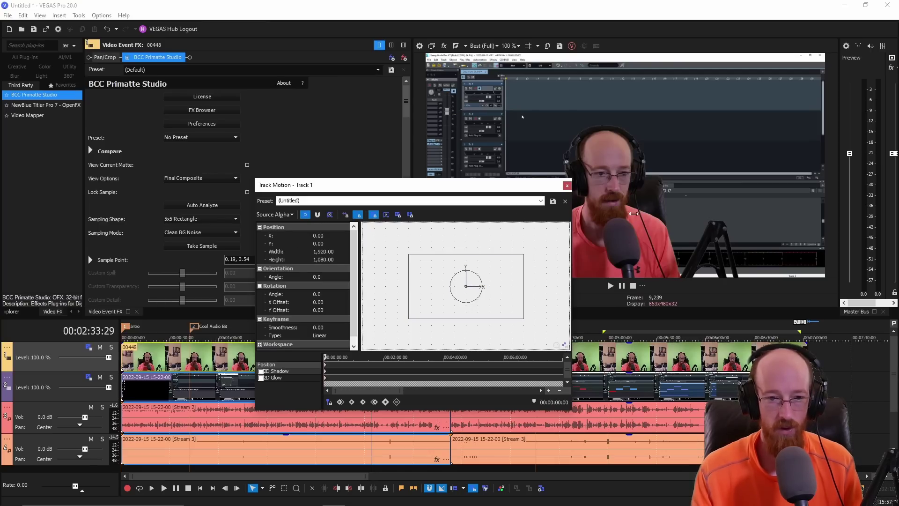
# - Scale the webcam to 1,014.36 × 570.58 with locked aspect, positioned at 648.47, −254.71
pyautogui.moveTo(414, 256); pyautogui.dragTo(456, 293)
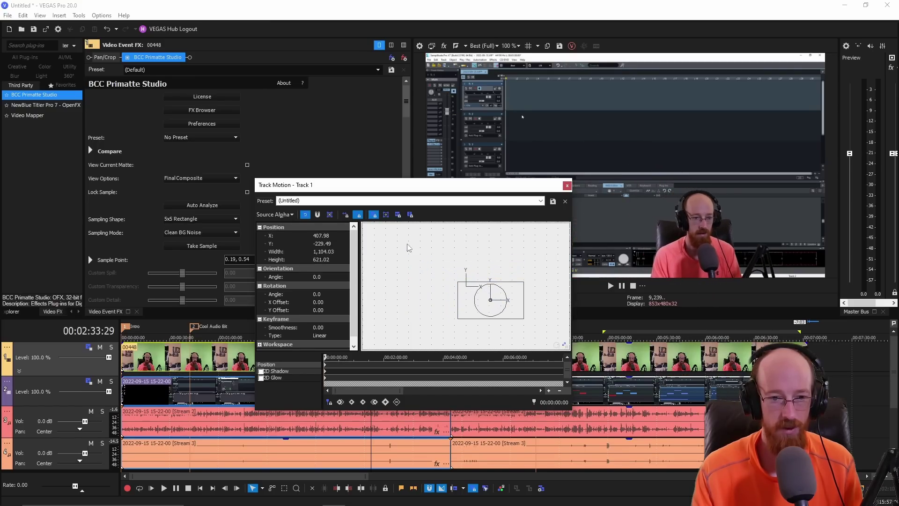
pyautogui.click(373, 217)
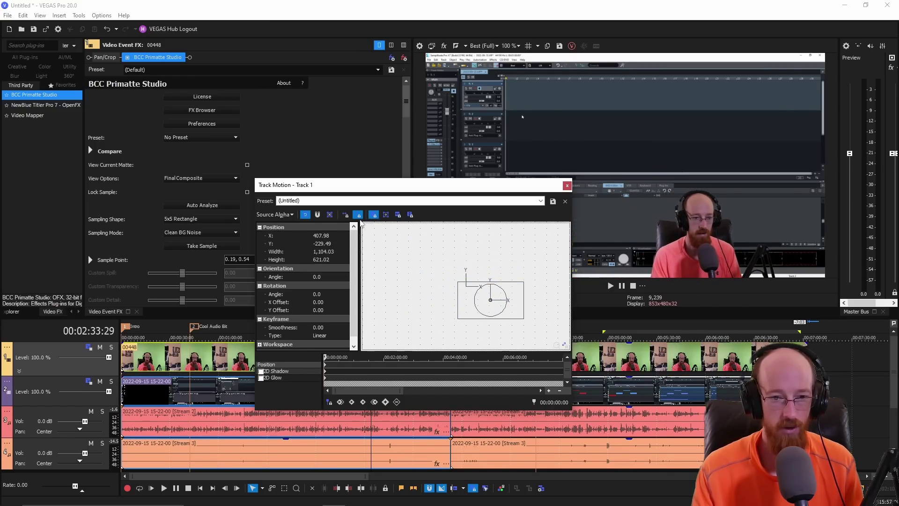
pyautogui.click(359, 216)
pyautogui.click(359, 215)
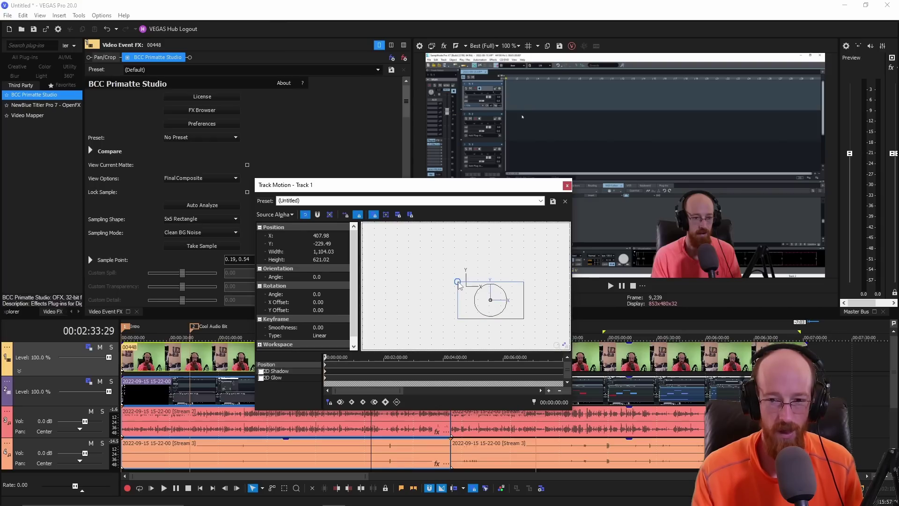
pyautogui.moveTo(458, 282); pyautogui.dragTo(462, 284)
pyautogui.moveTo(507, 305)
pyautogui.mouseDown()
pyautogui.moveTo(526, 307)
pyautogui.moveTo(515, 307)
pyautogui.mouseUp()
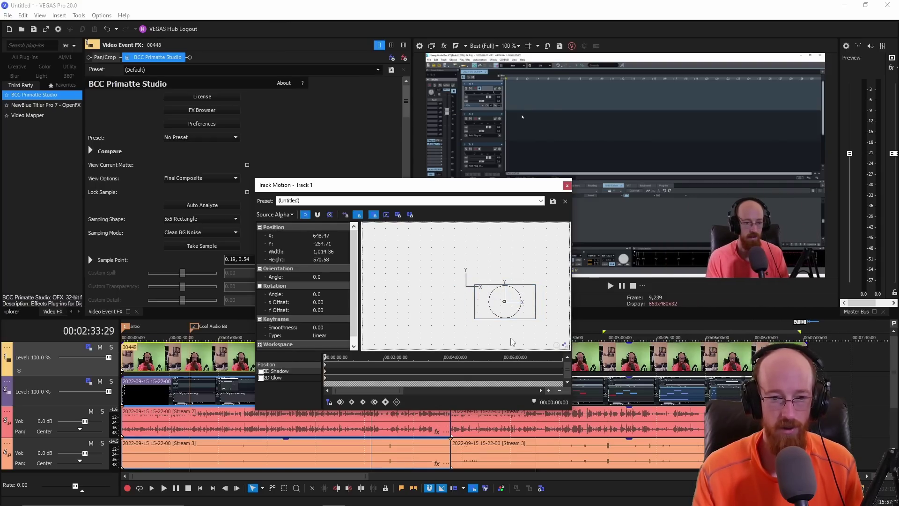
pyautogui.click(360, 215)
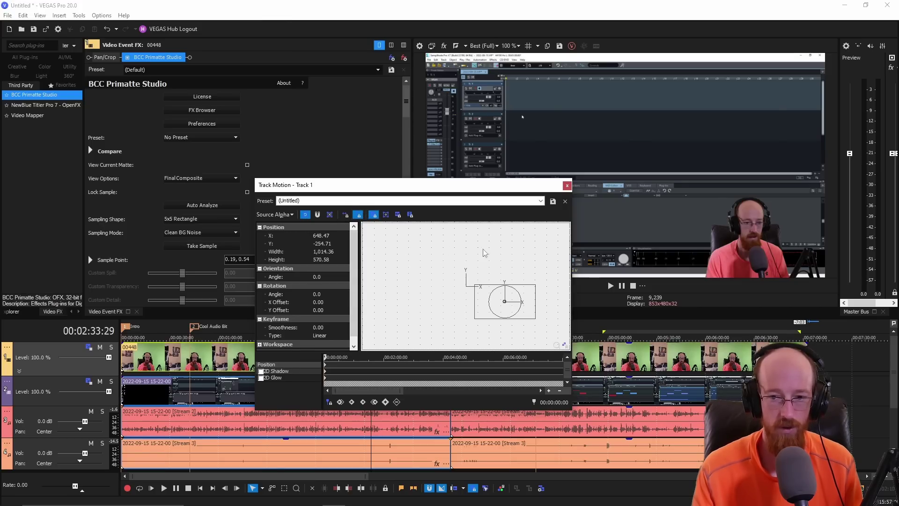
pyautogui.click(566, 186)
# - Check the picture-in-picture overlay at several times, leaving the playhead at 00:02:29:28
pyautogui.click(484, 325)
pyautogui.click(625, 325)
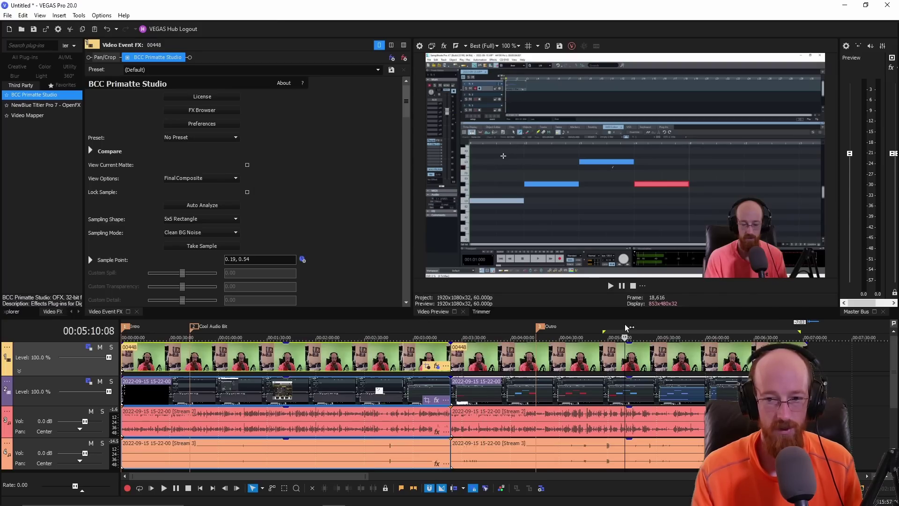
pyautogui.click(370, 324)
pyautogui.click(280, 321)
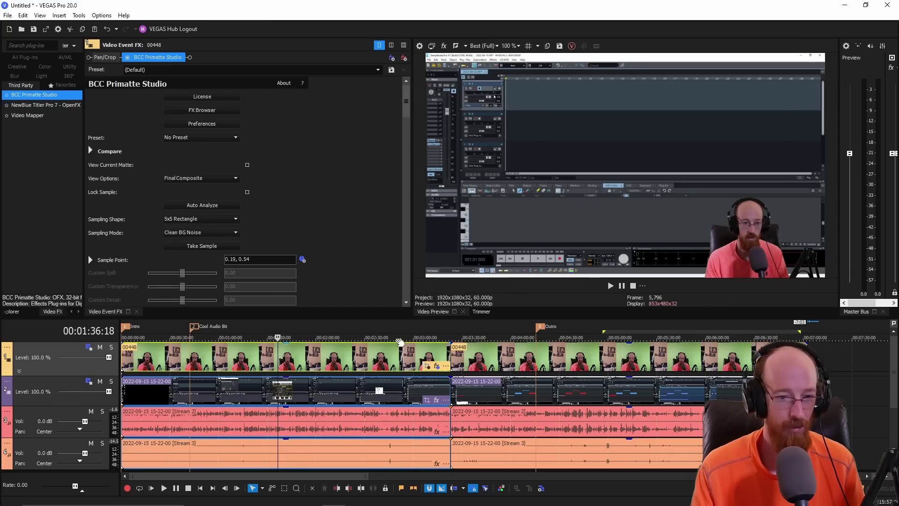
pyautogui.click(342, 337)
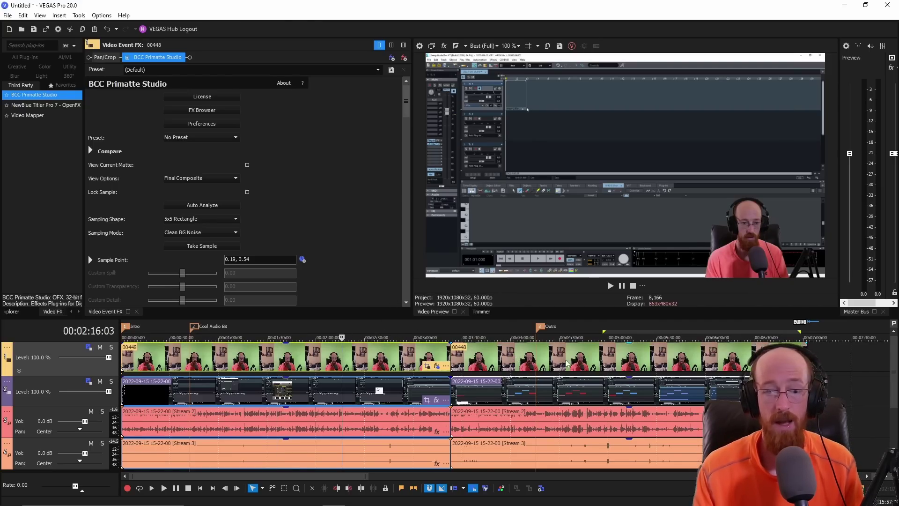
pyautogui.click(589, 358)
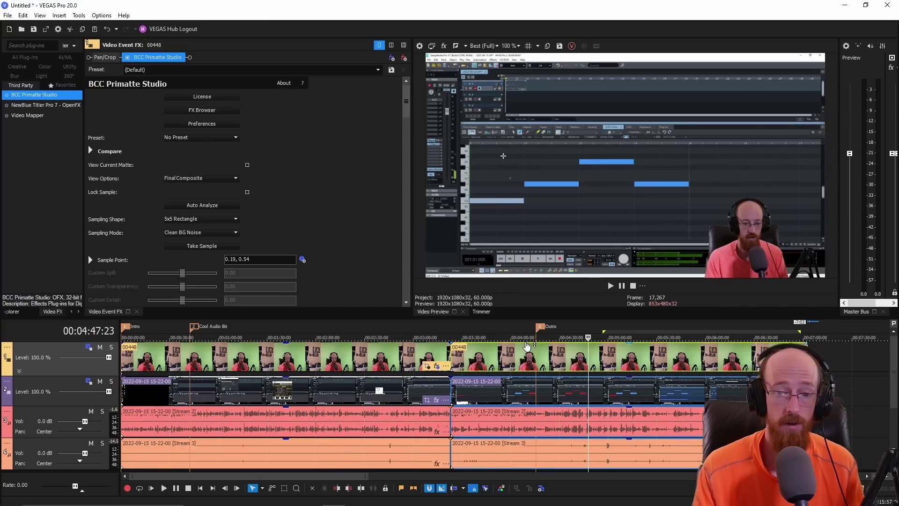
pyautogui.click(365, 346)
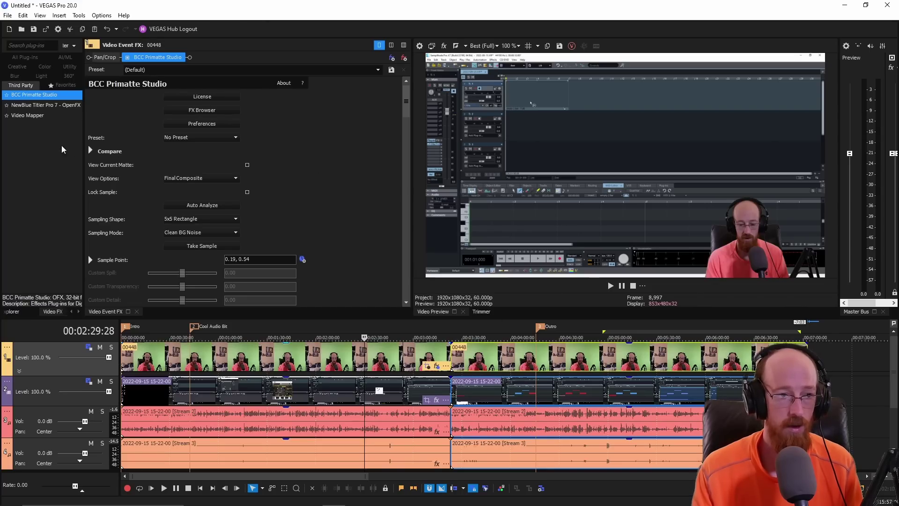
# - In Render As, pick MAGIX AVC/AAC MP4 with the YouTube Custom template and customize it
pyautogui.click(7, 16)
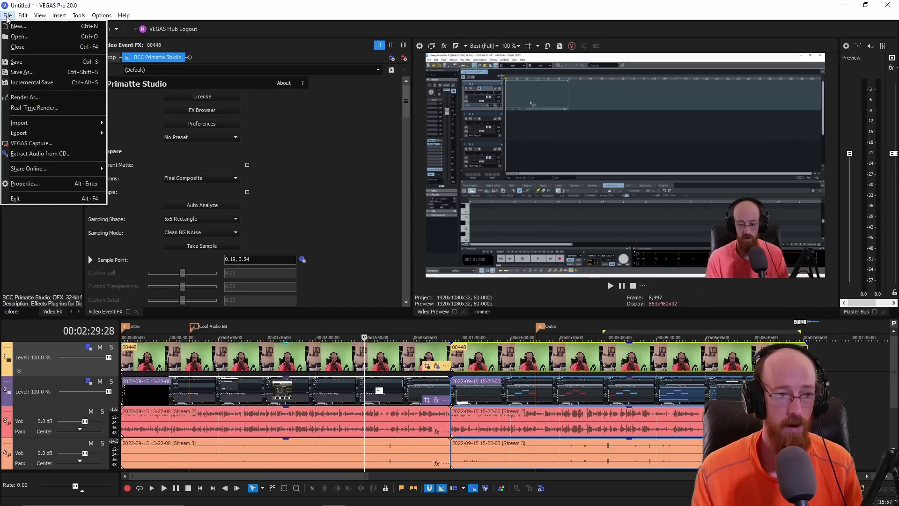
pyautogui.click(23, 108)
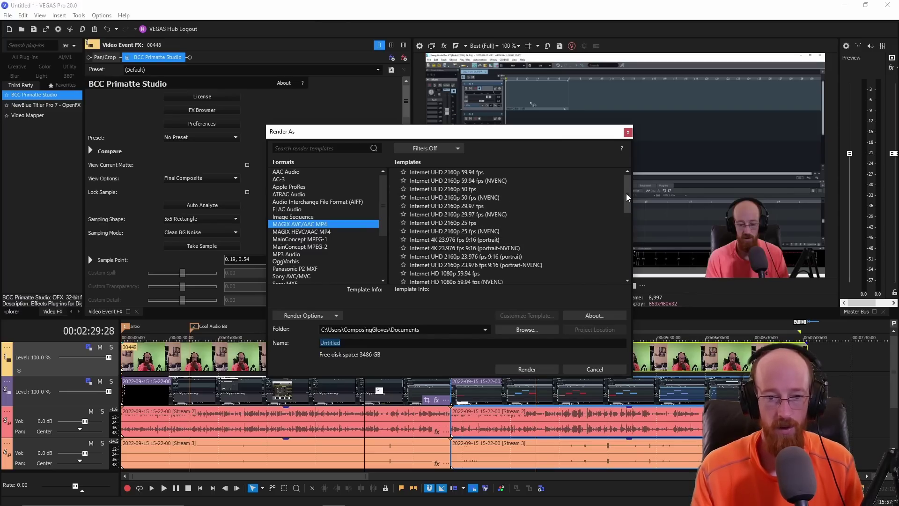
pyautogui.moveTo(626, 193); pyautogui.dragTo(627, 263)
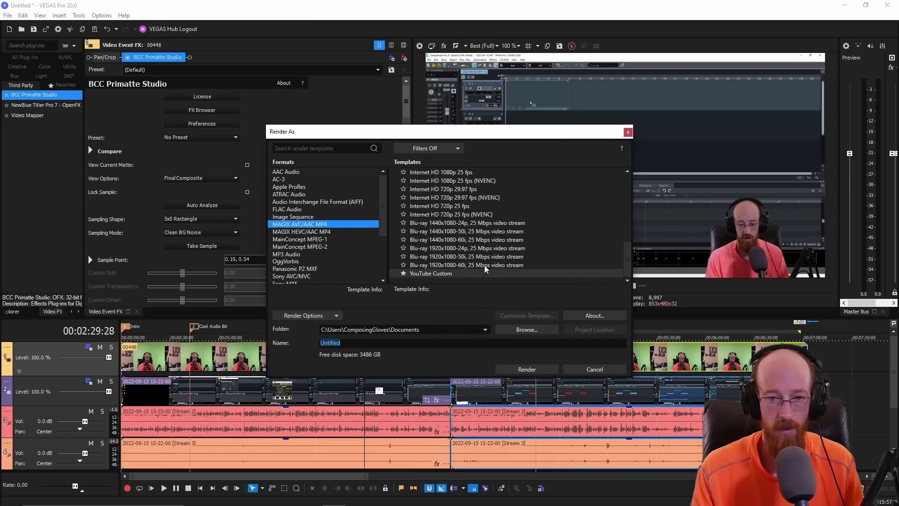
pyautogui.scroll(5, 541, 241)
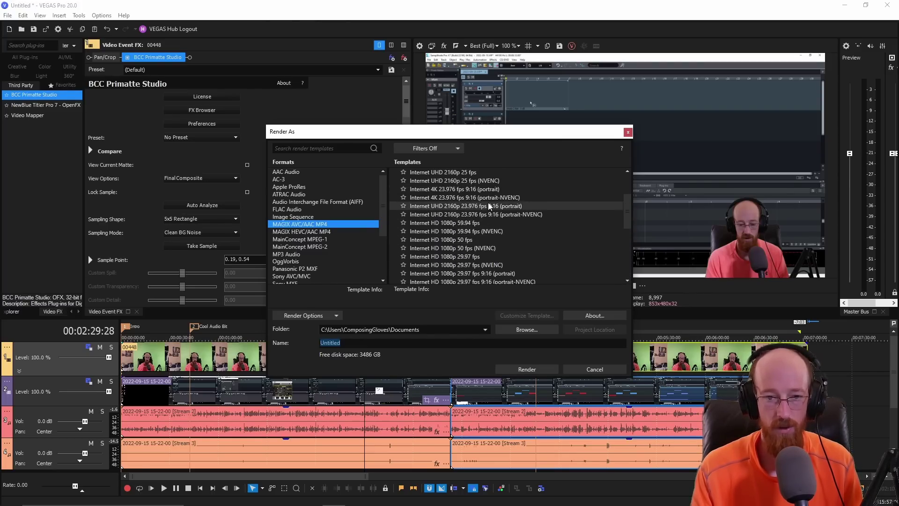
pyautogui.click(424, 226)
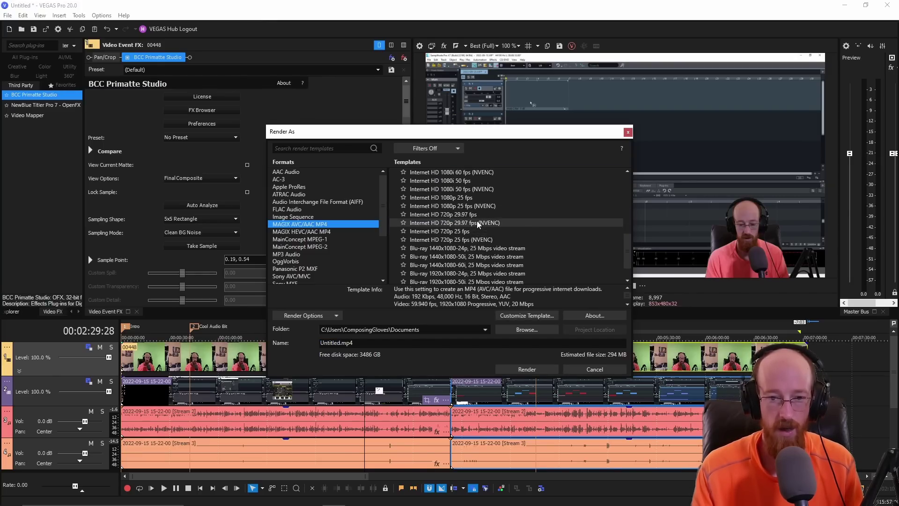
pyautogui.scroll(-5, 473, 234)
pyautogui.click(445, 274)
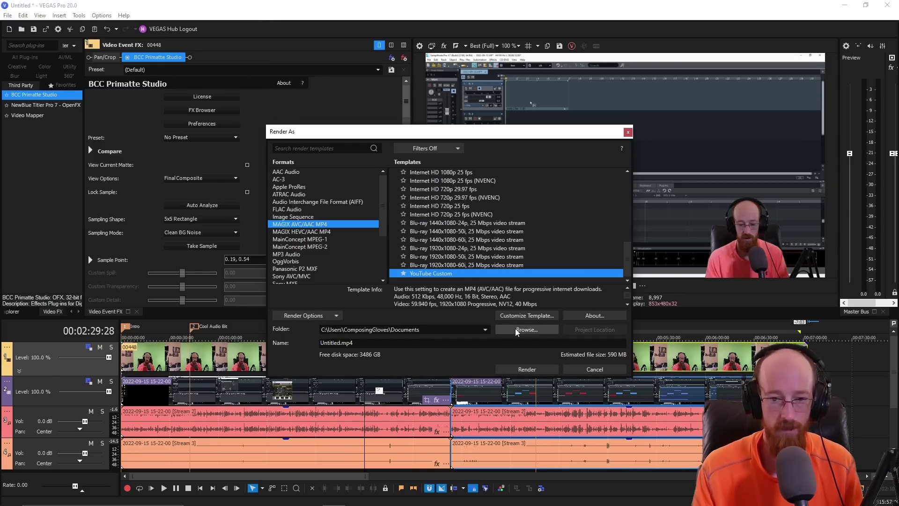
pyautogui.click(515, 316)
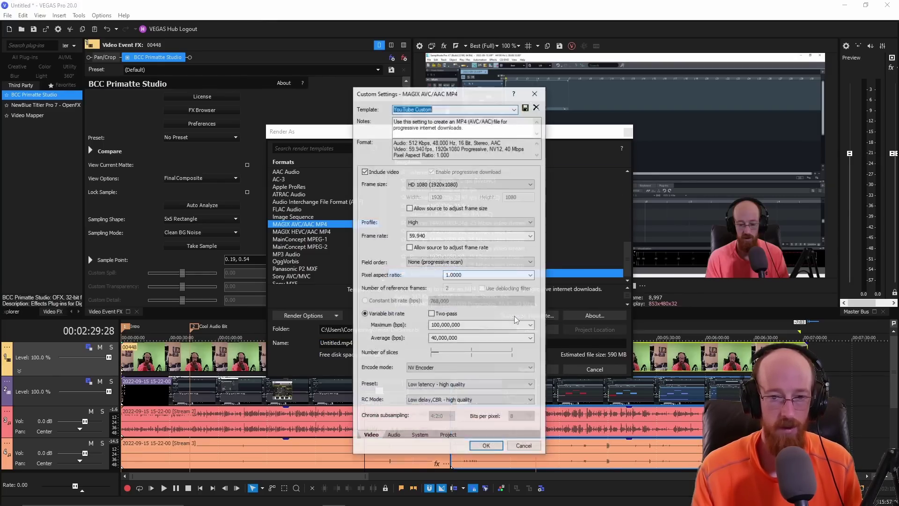
# - Close YouTube Custom settings unchanged and select the Internet HD 1080p 59.94 fps (NVENC) template
pyautogui.moveTo(433, 99); pyautogui.dragTo(414, 57)
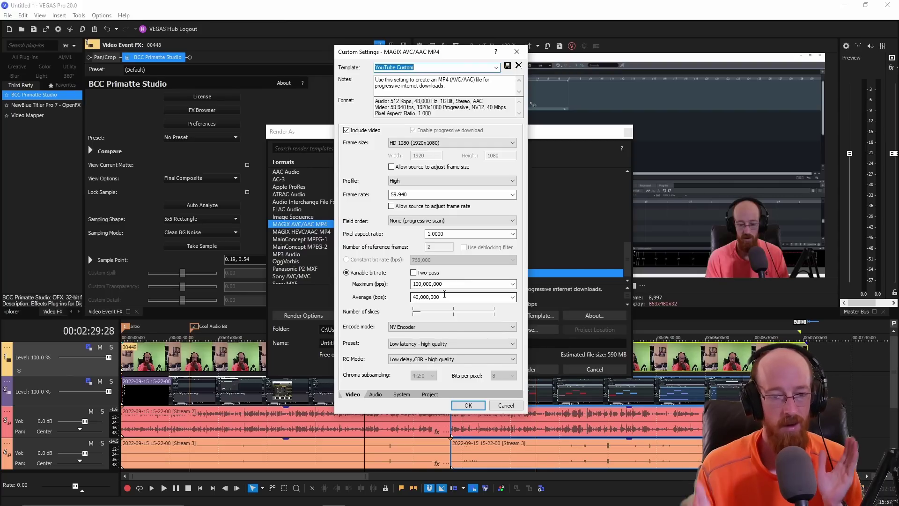
pyautogui.click(517, 52)
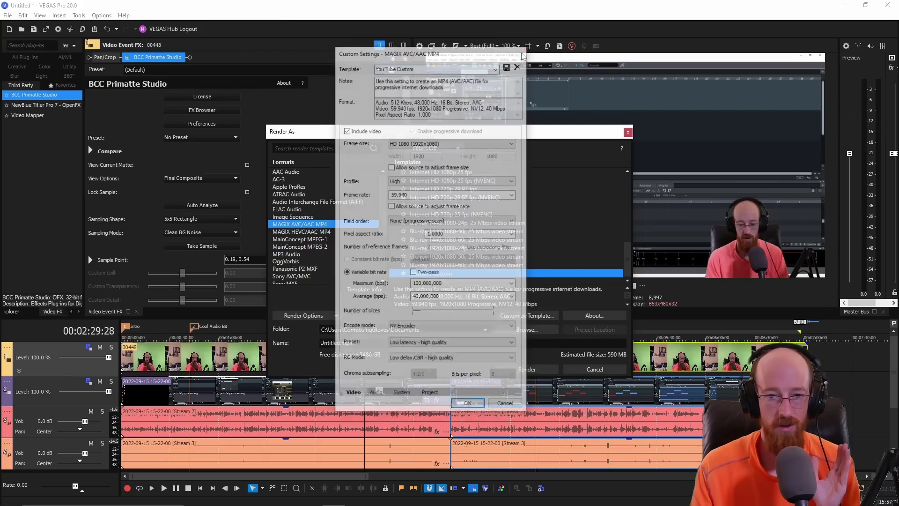
pyautogui.scroll(5, 515, 209)
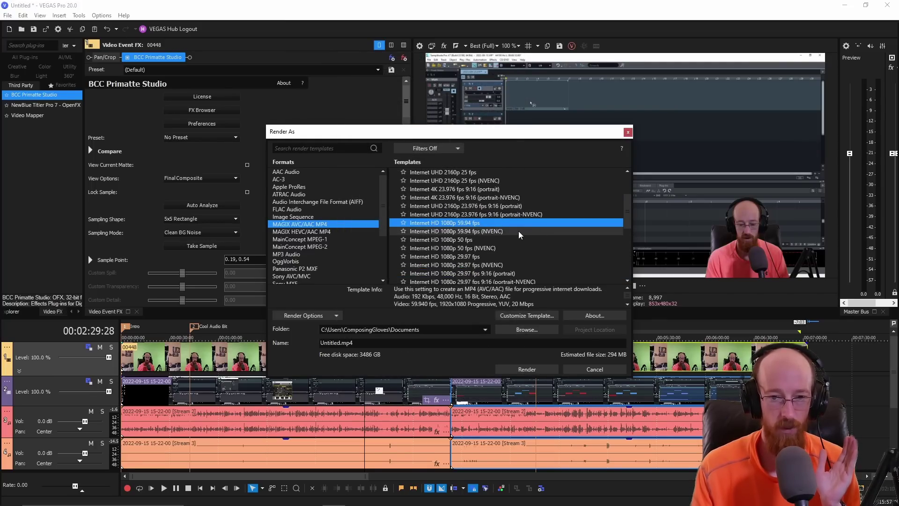
pyautogui.click(474, 233)
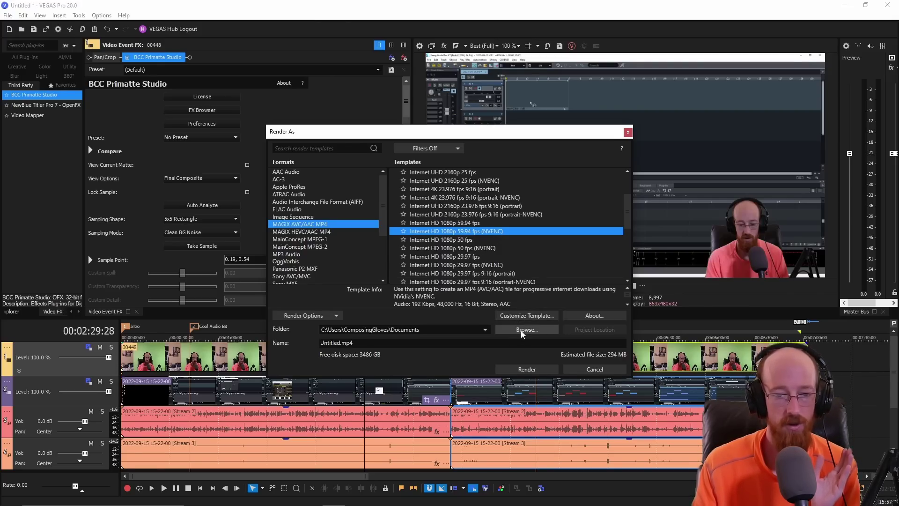
# - Open the NVENC template's custom settings, keeping maximum video bitrate at 40,000,000
pyautogui.click(522, 315)
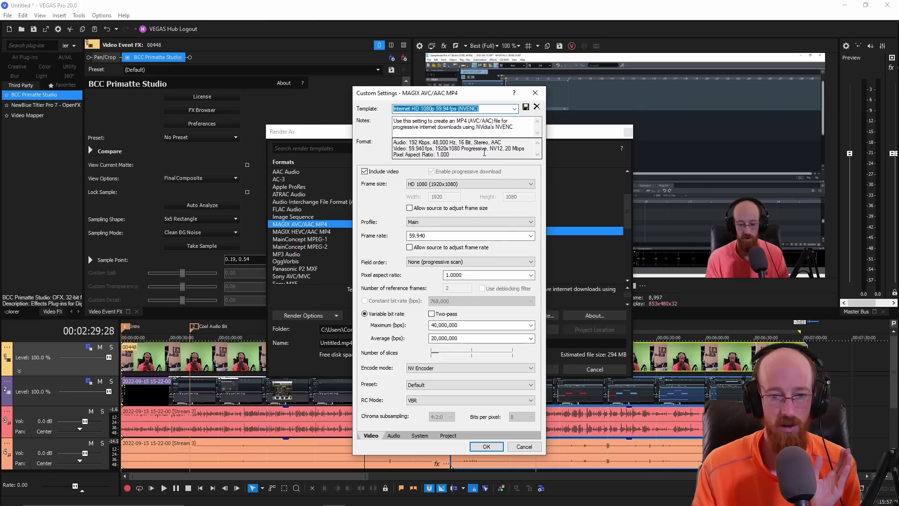
pyautogui.click(531, 325)
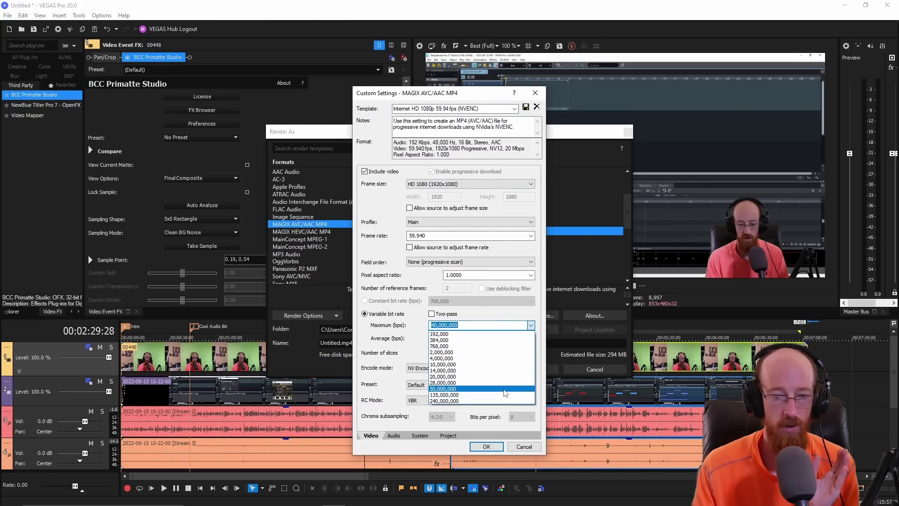
pyautogui.click(453, 326)
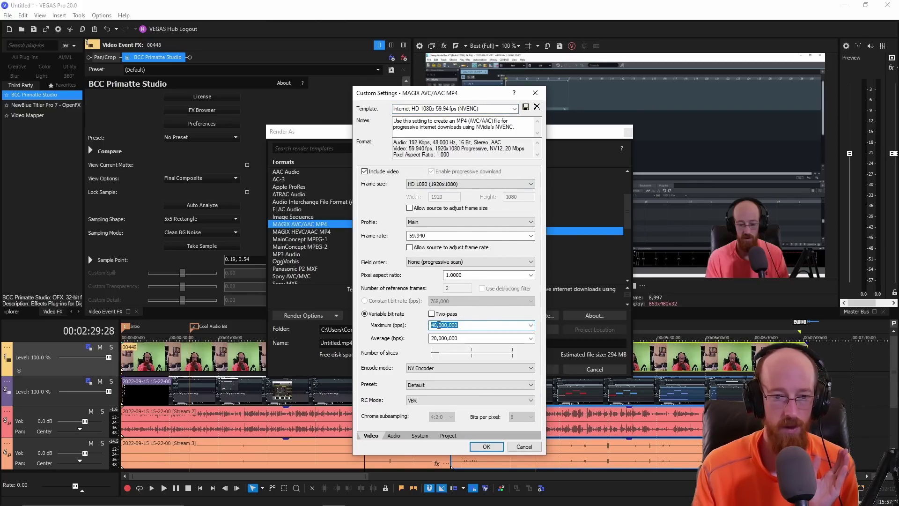
# - Try a 320,000 audio bit rate, then cancel the custom settings
pyautogui.click(395, 435)
pyautogui.click(469, 197)
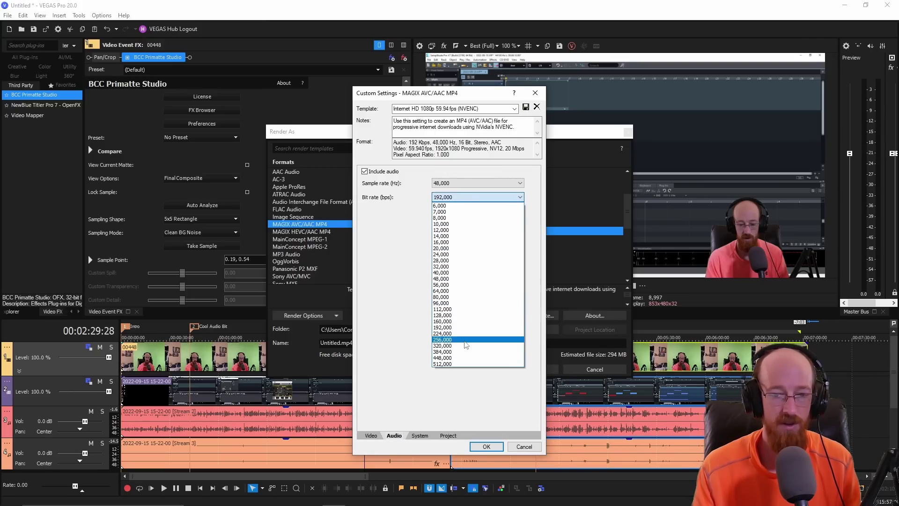
pyautogui.click(465, 346)
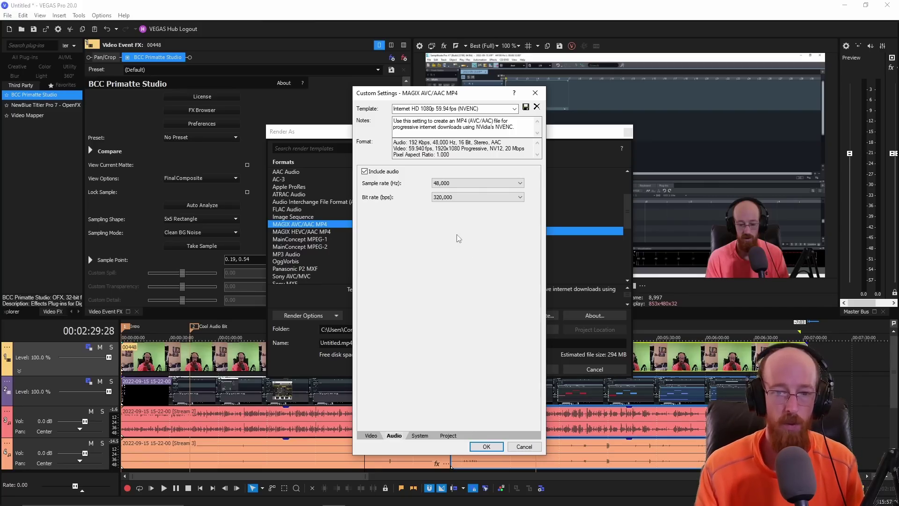
pyautogui.click(474, 197)
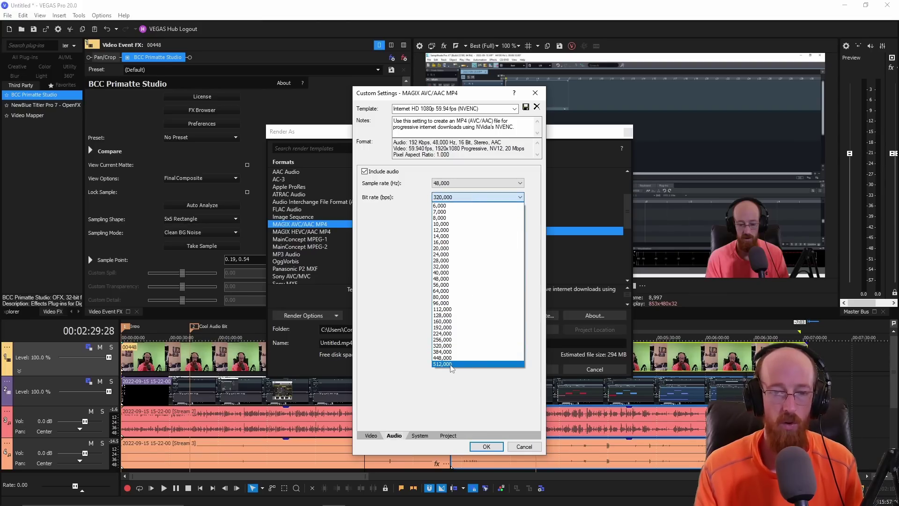
pyautogui.click(382, 327)
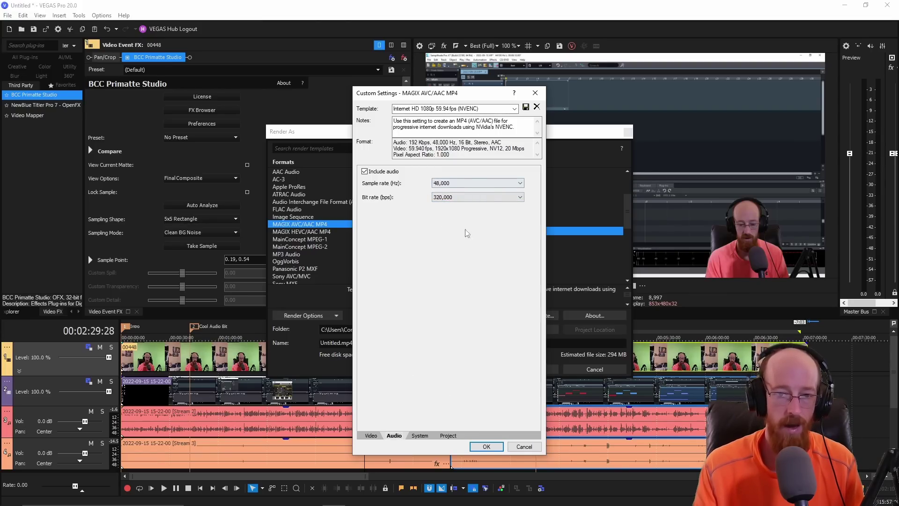
pyautogui.click(524, 447)
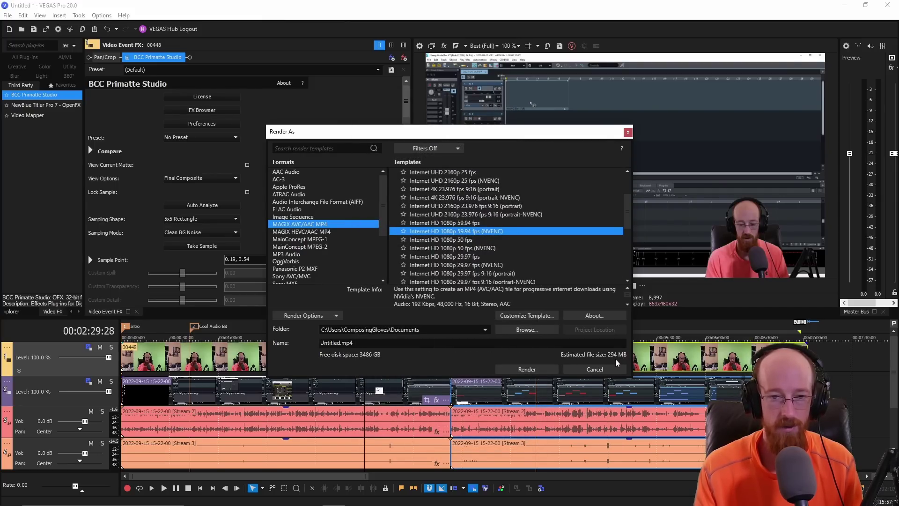
# - Render to Untitled.mp4, inspect Performance and Estimated Properties, then request cancelling the render
pyautogui.click(516, 370)
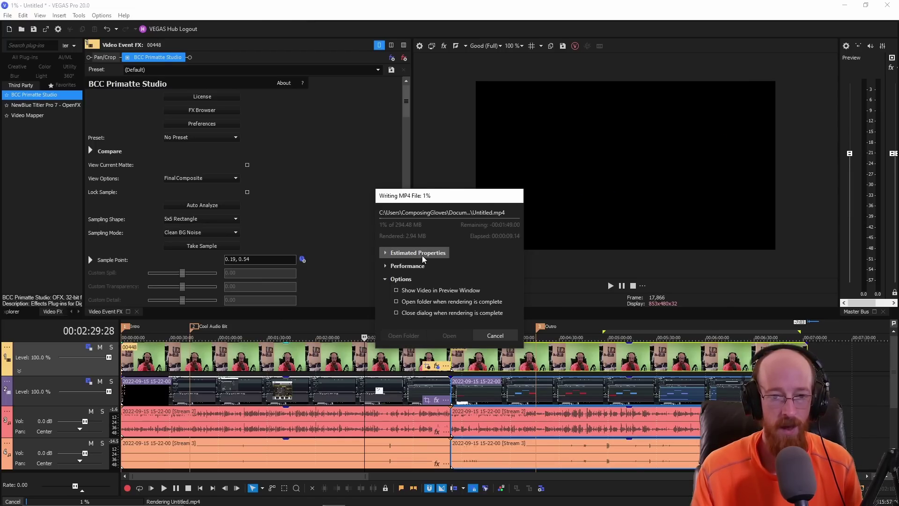
pyautogui.click(387, 266)
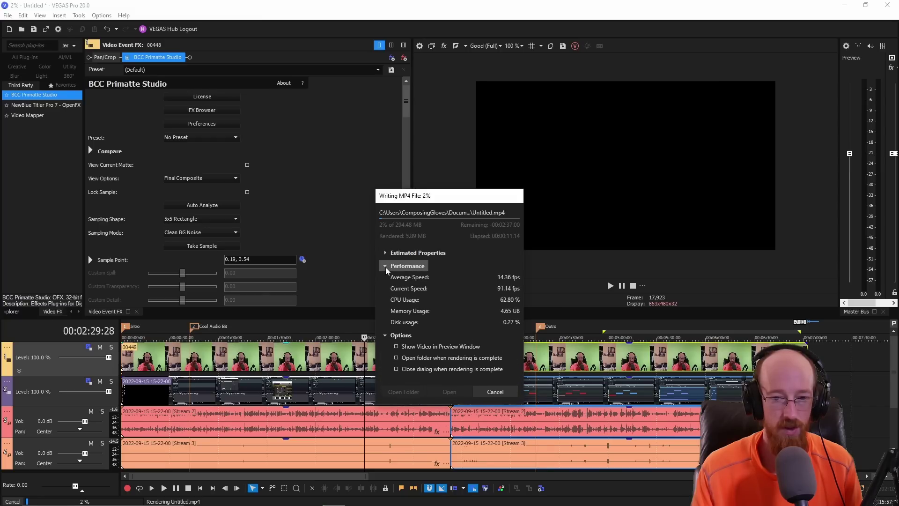
pyautogui.click(386, 266)
pyautogui.click(384, 254)
pyautogui.click(384, 253)
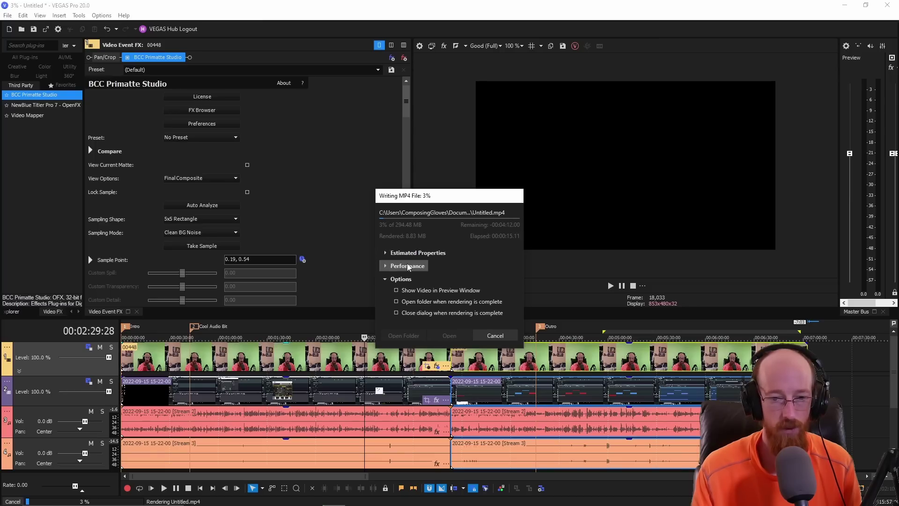
pyautogui.click(490, 337)
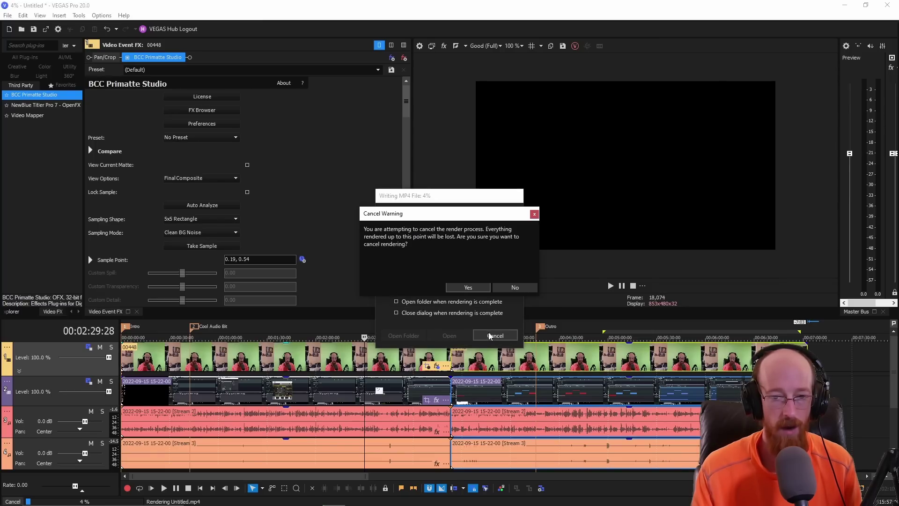
# - Confirm the cancellation of the Untitled.mp4 render, stopping it at 4%
pyautogui.click(474, 290)
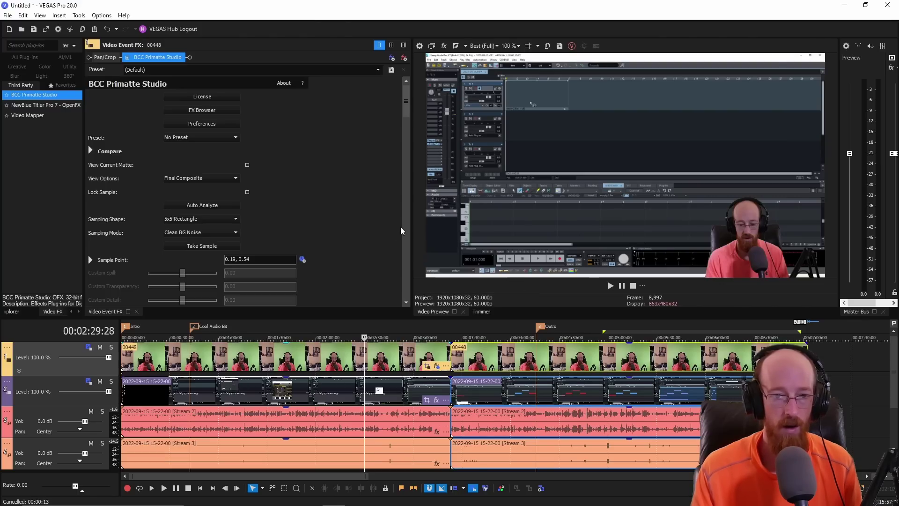